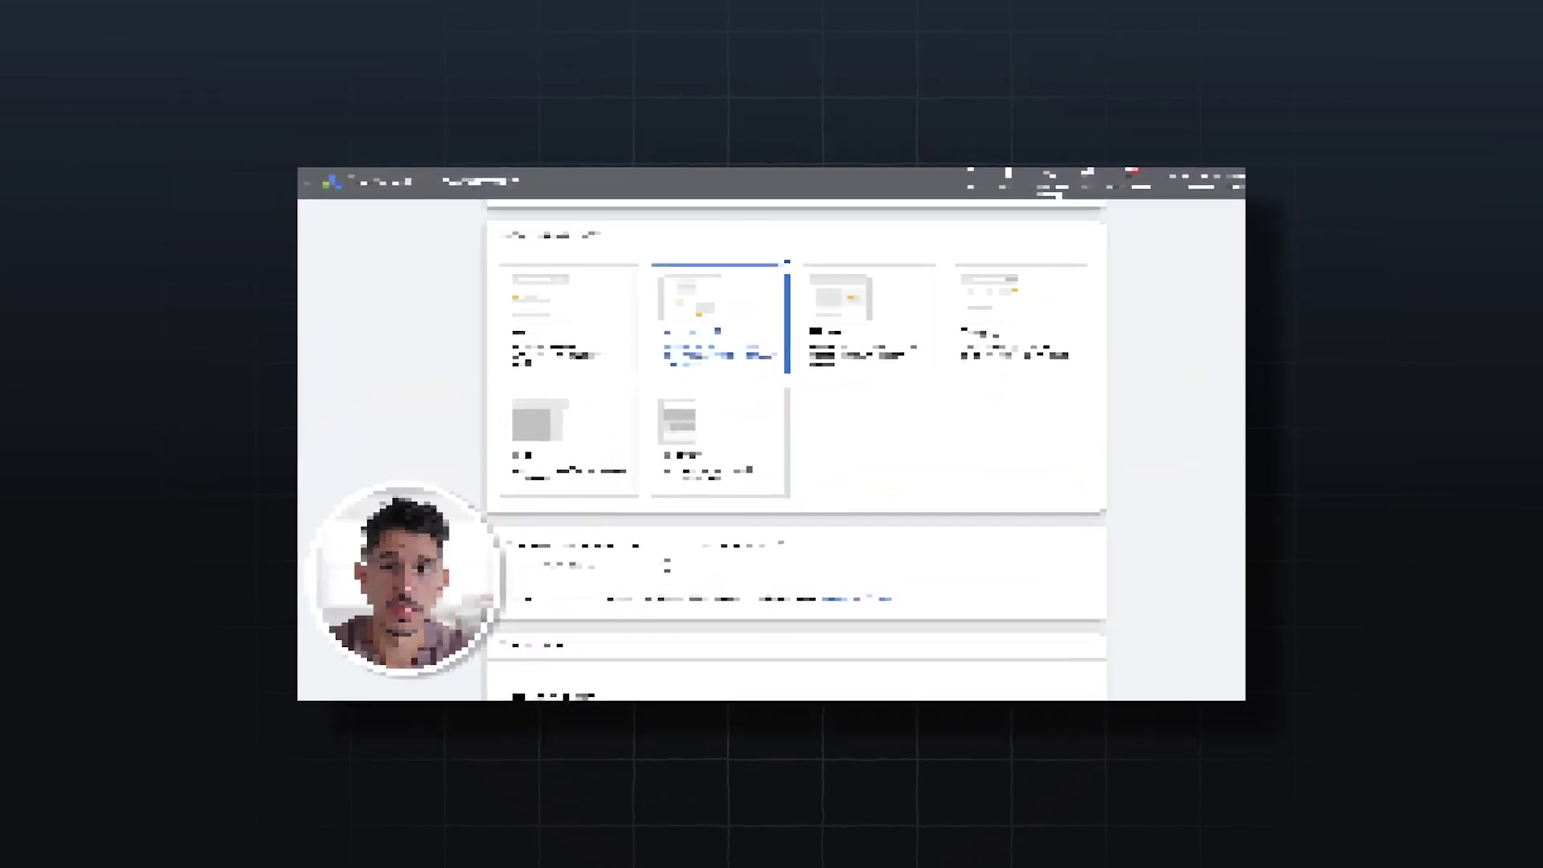
Scroll the All campaigns table to review the two enabled campaigns' 30-day cost and conversions
scroll(772, 434, "down", 3)
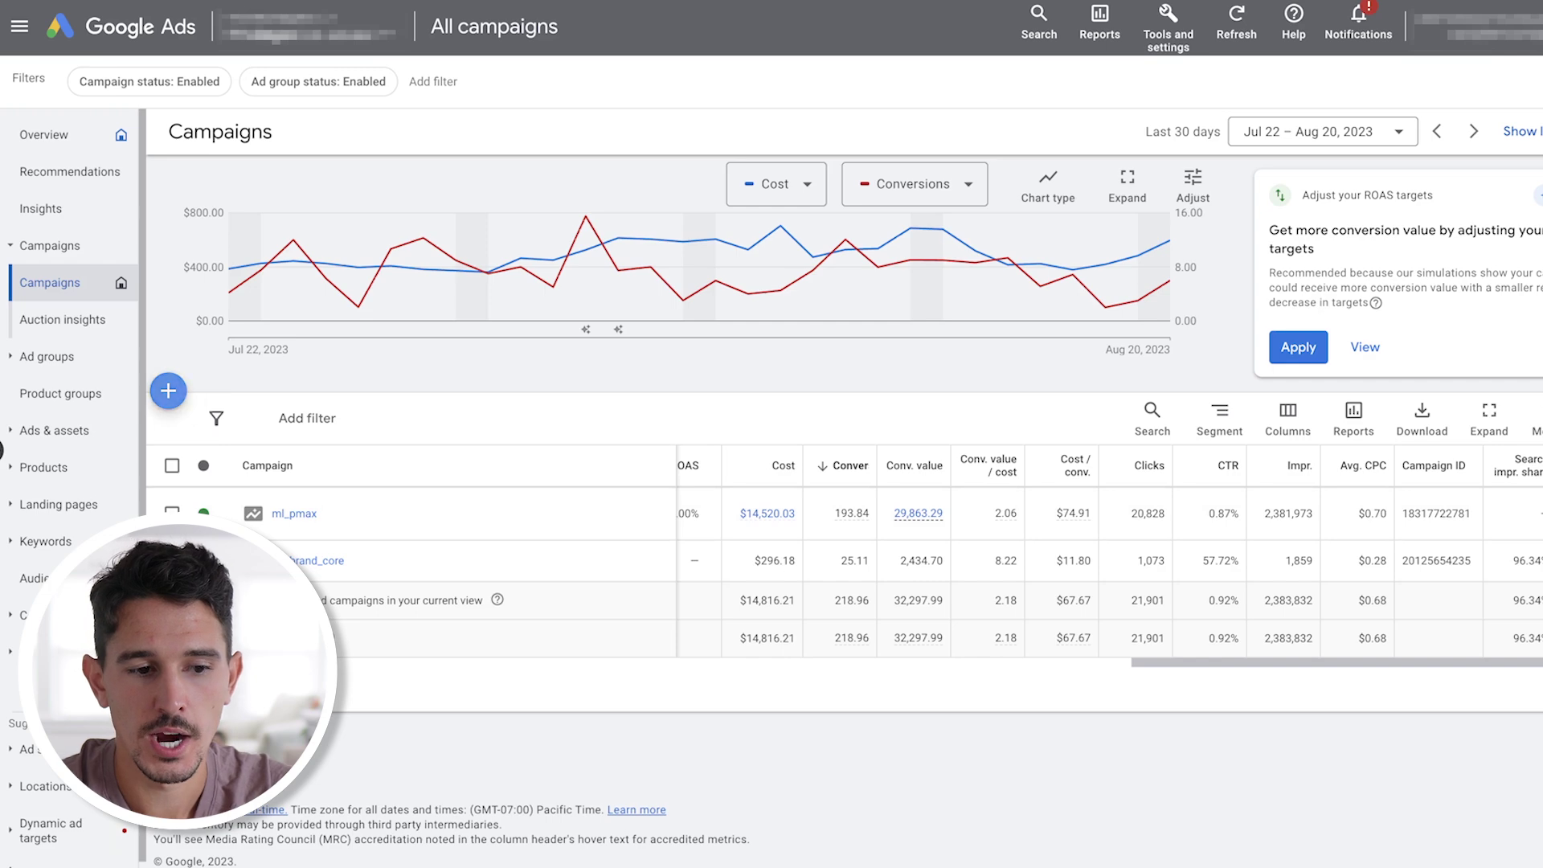
Start a new campaign with the Sales objective
left_click(168, 390)
left_click(248, 406)
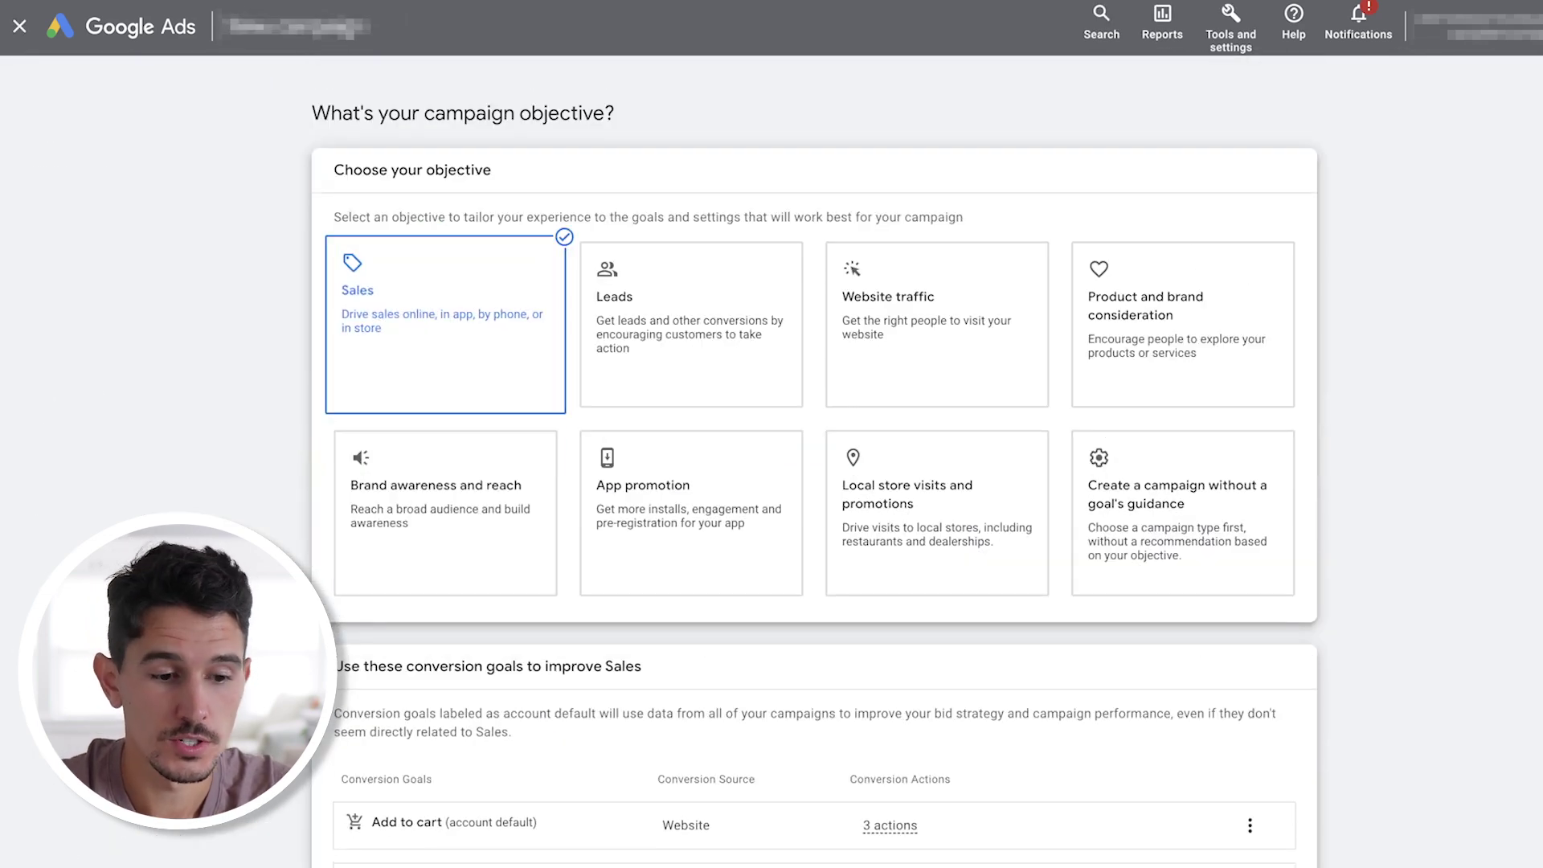
scroll(772, 434, "down", 3)
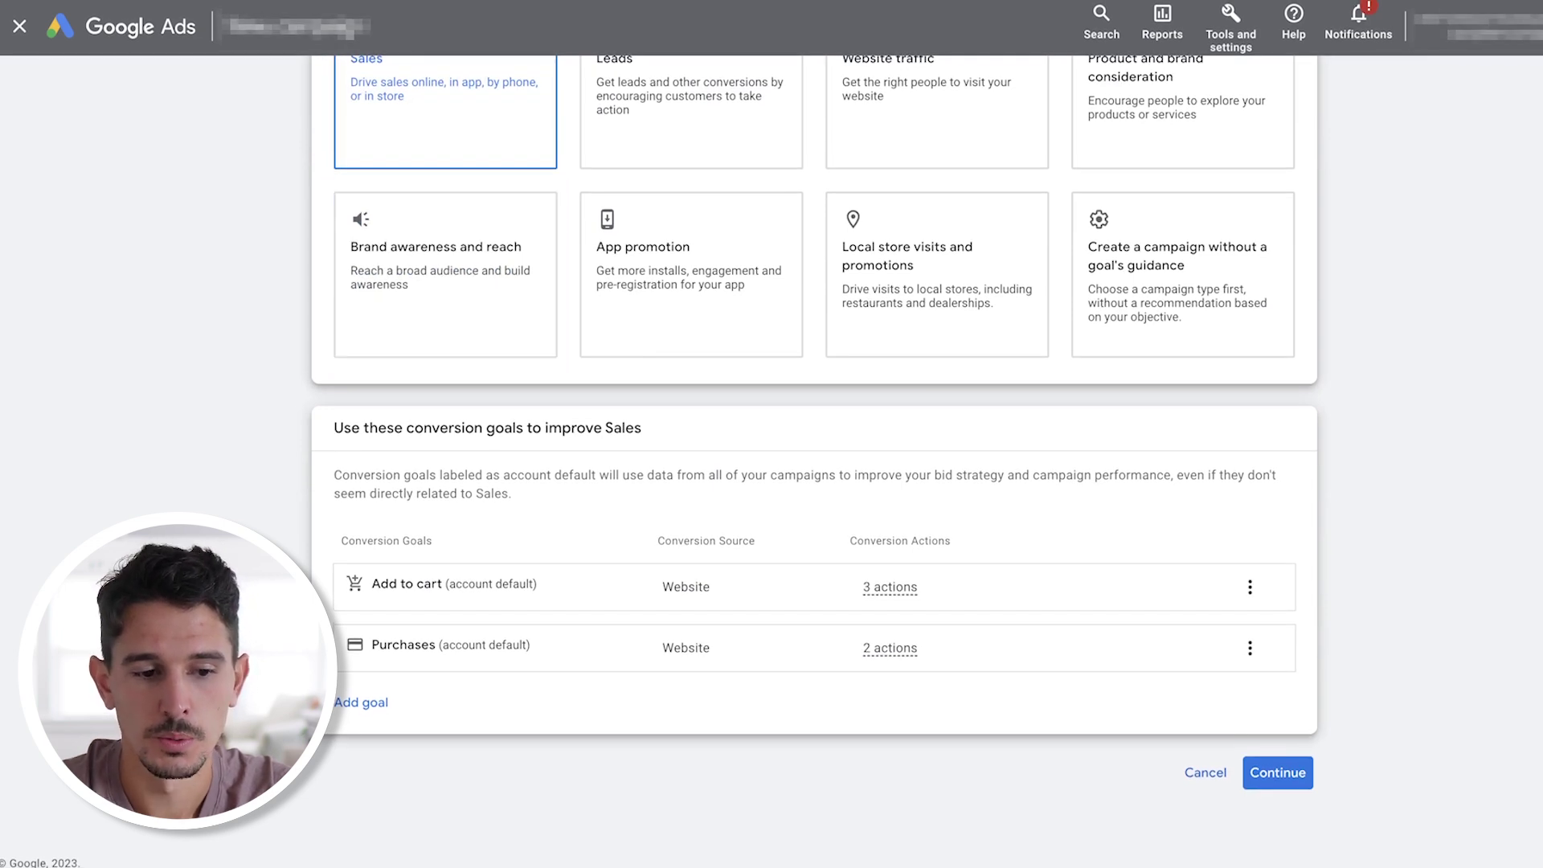
left_click_drag(372, 645, 531, 645)
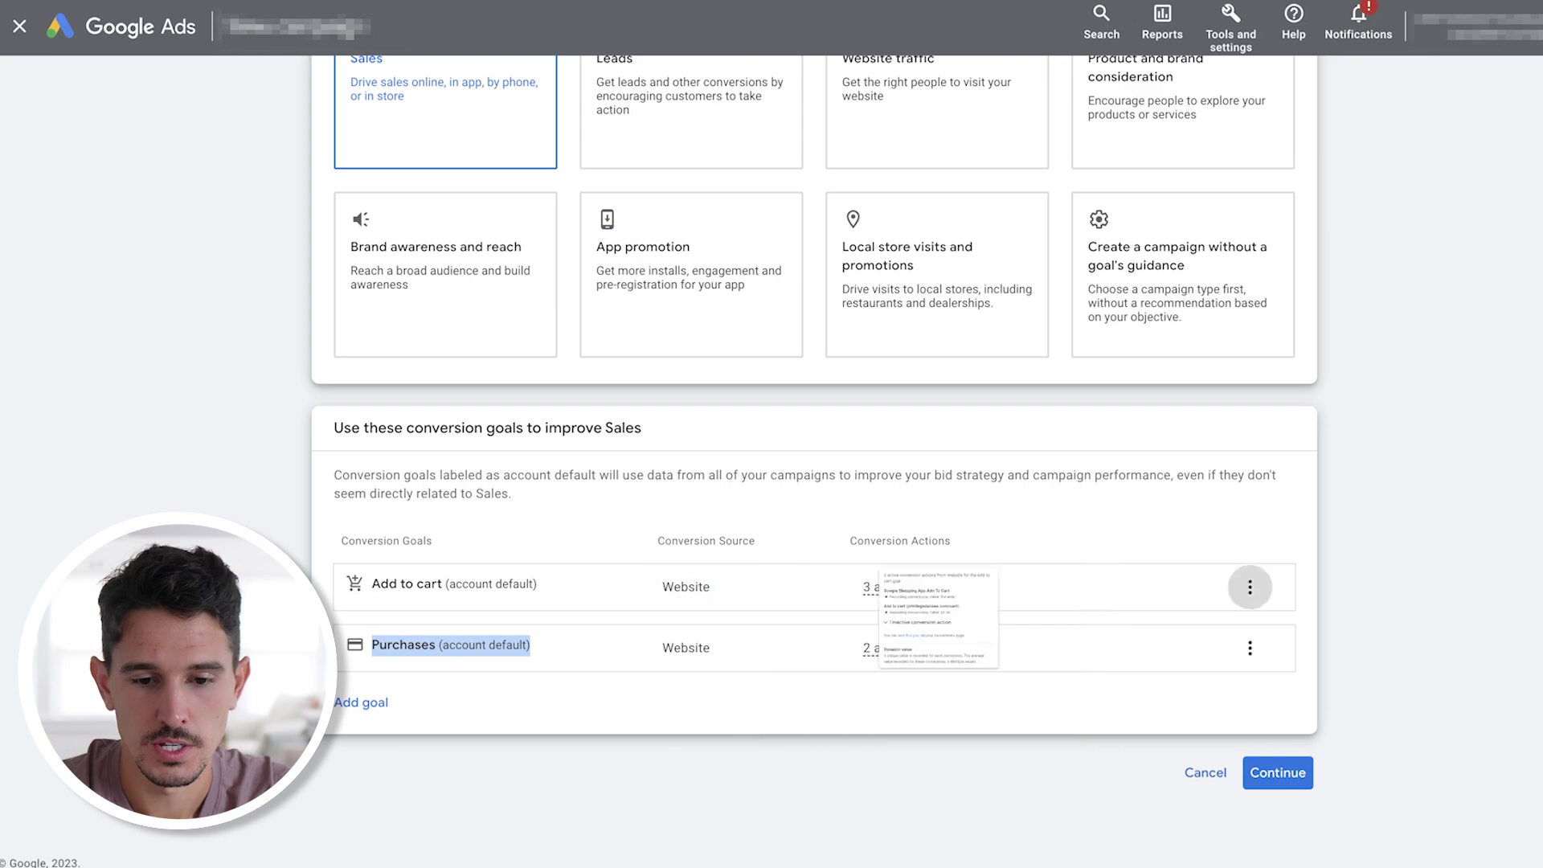
Remove the Add to cart conversion goal, keeping only Purchases
left_click(1250, 587)
left_click(1334, 603)
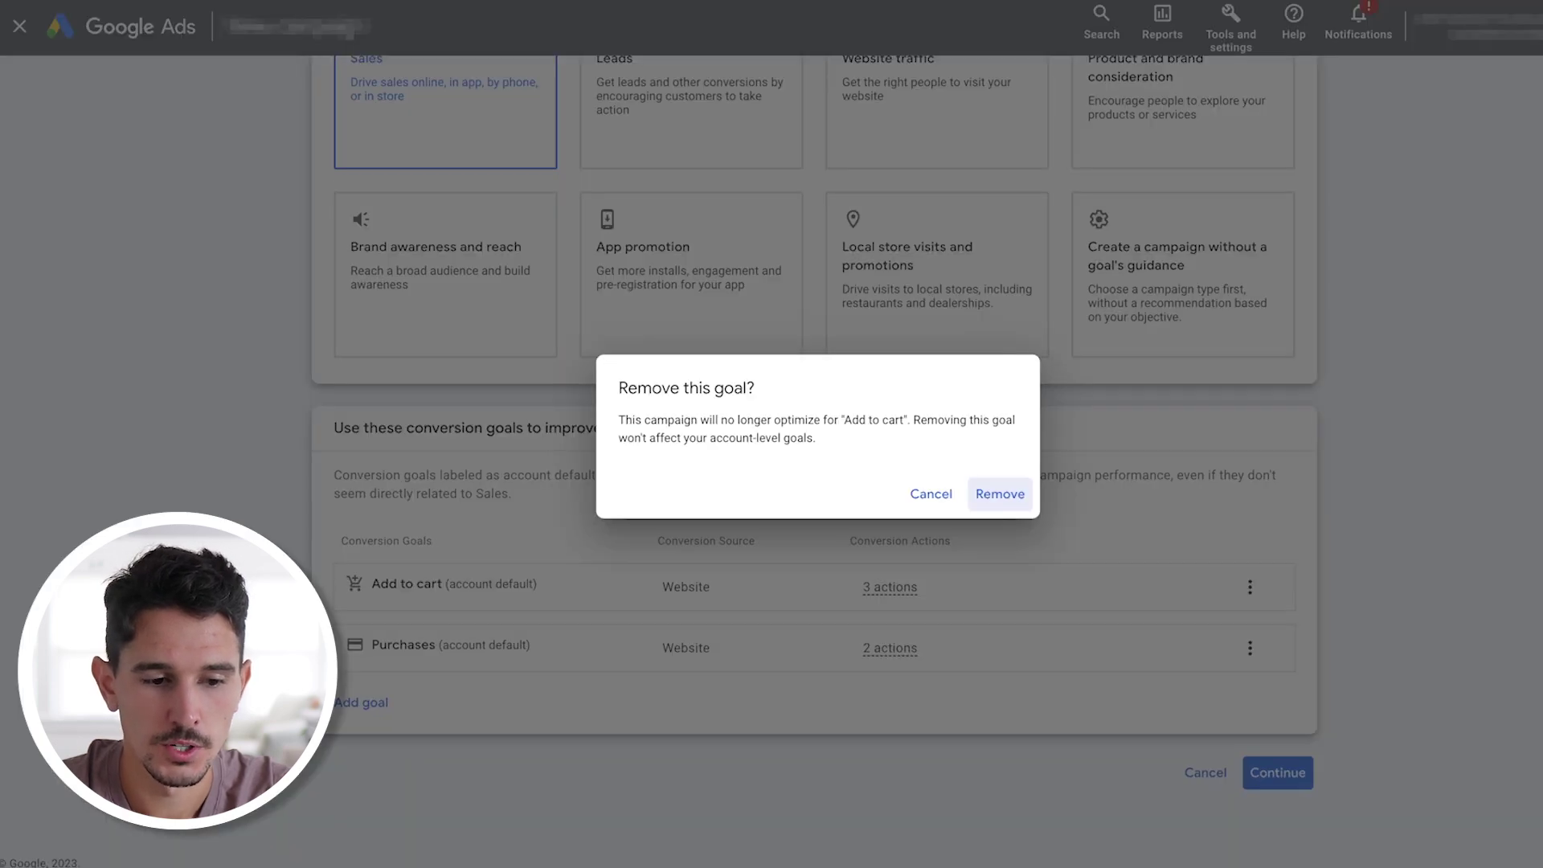
key("Return")
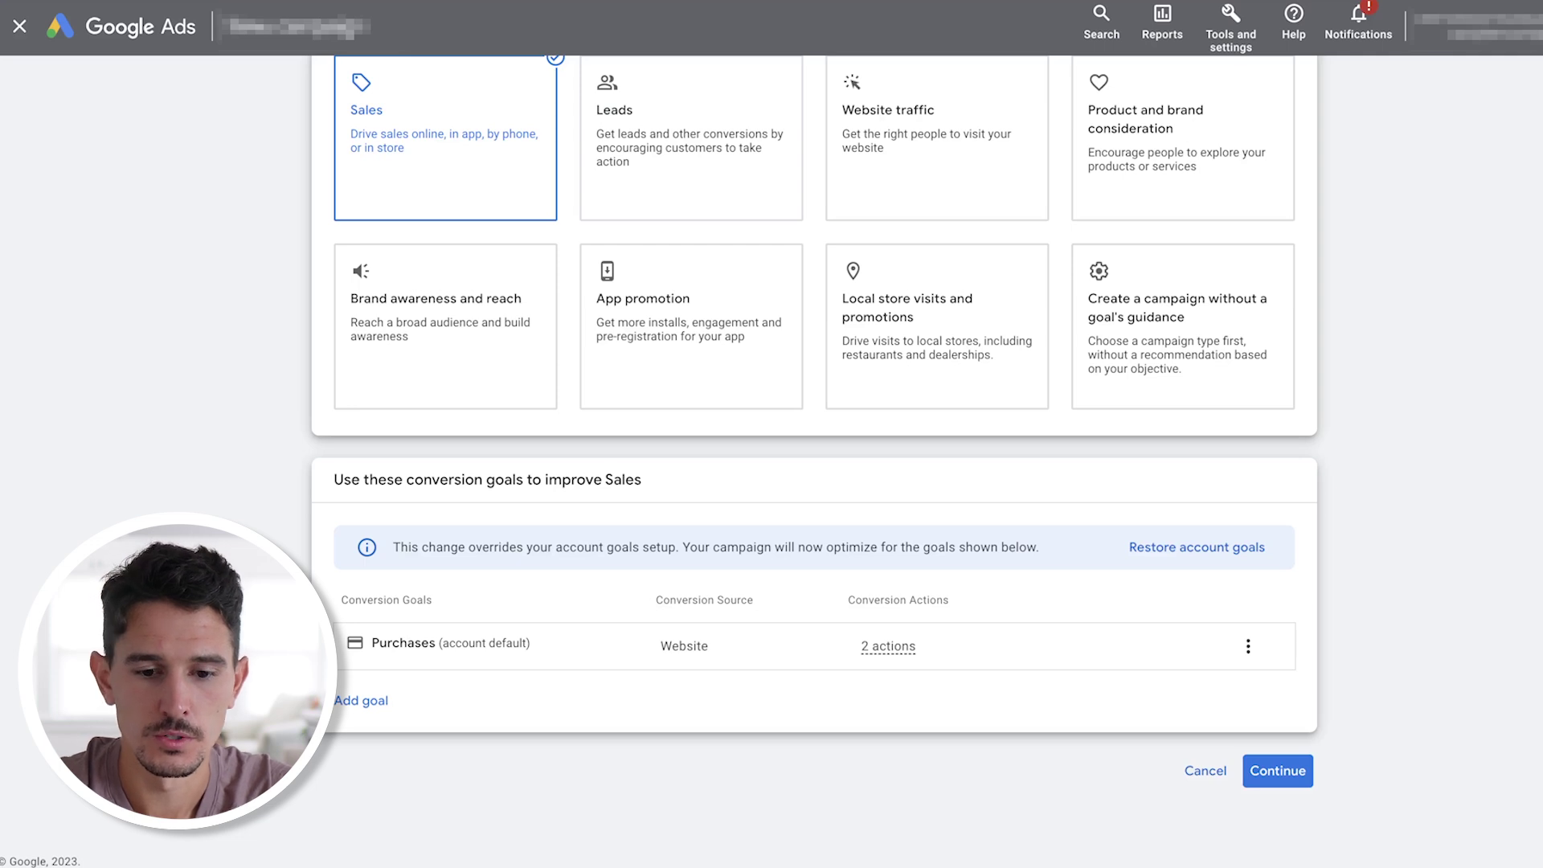
scroll(691, 562, "down", 6)
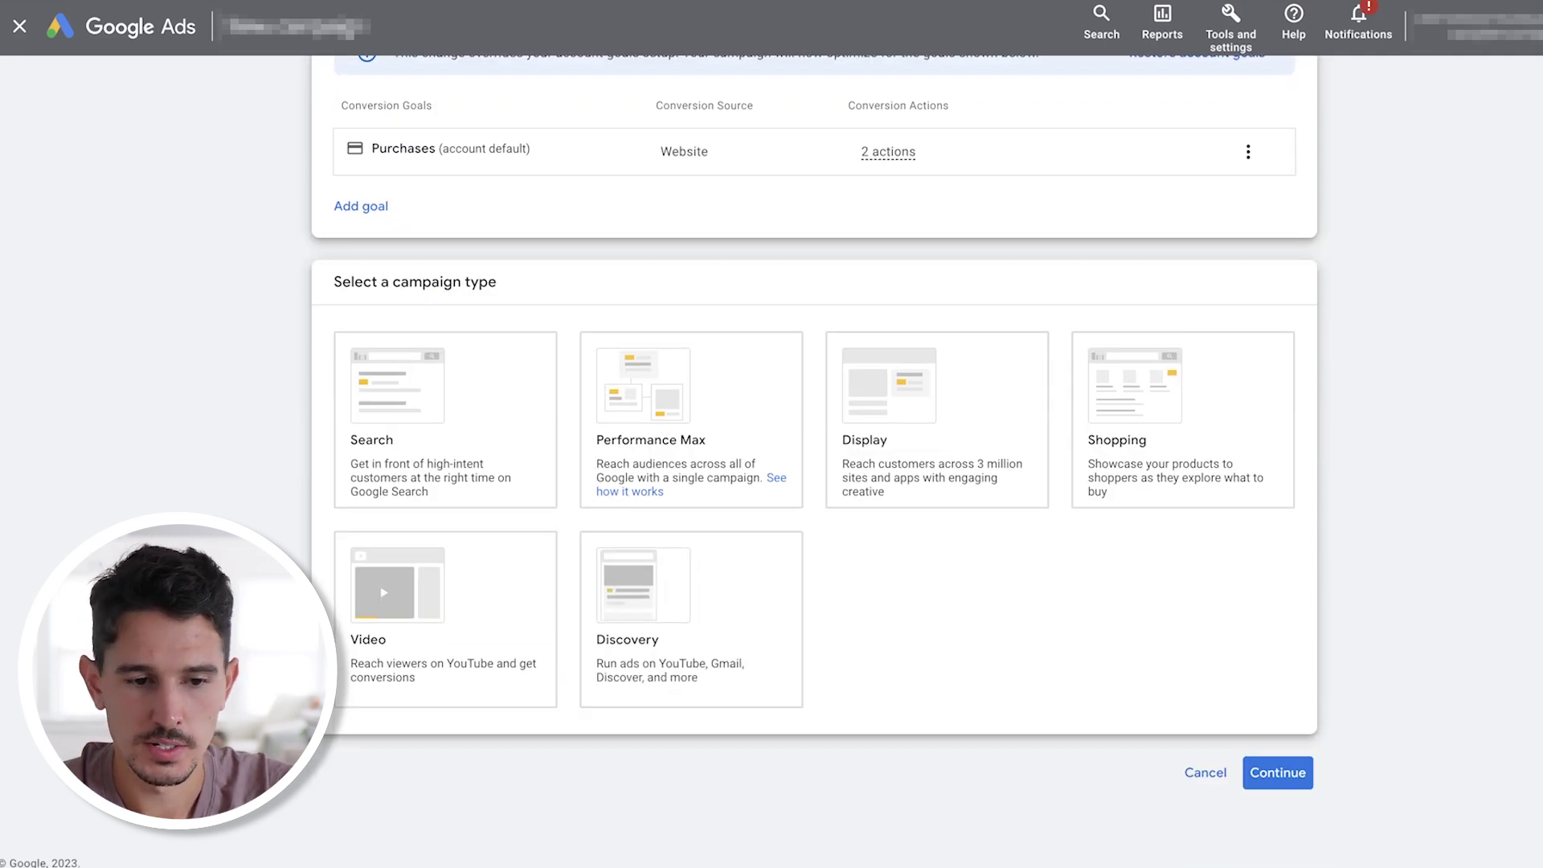
Choose Performance Max as the campaign type, keeping the default name Sales-Performance Max-4 for now
left_click(691, 418)
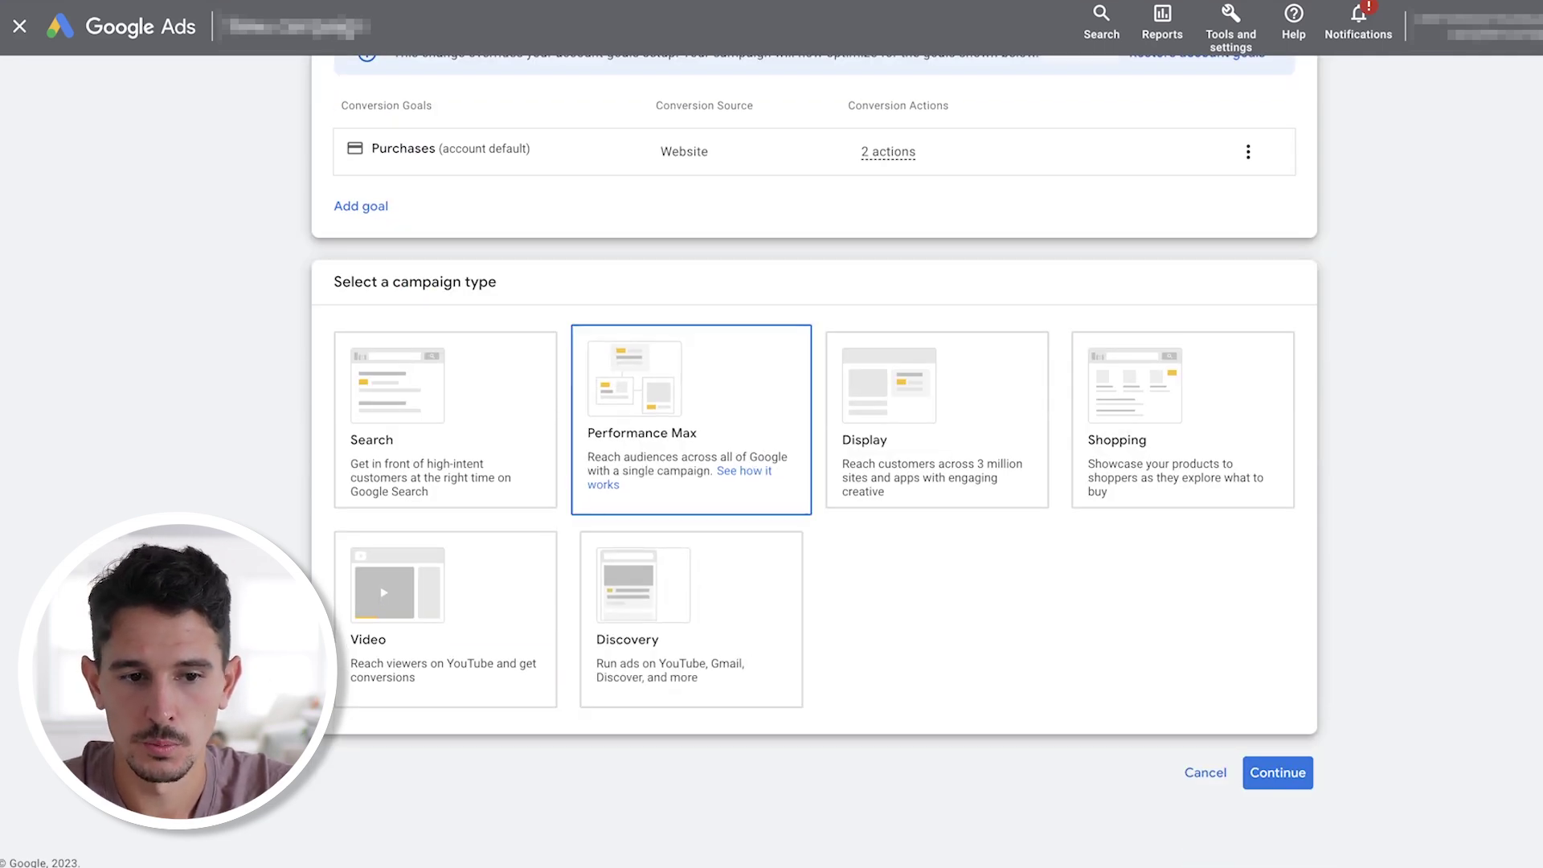
scroll(691, 450, "down", 5)
scroll(691, 450, "up", 2)
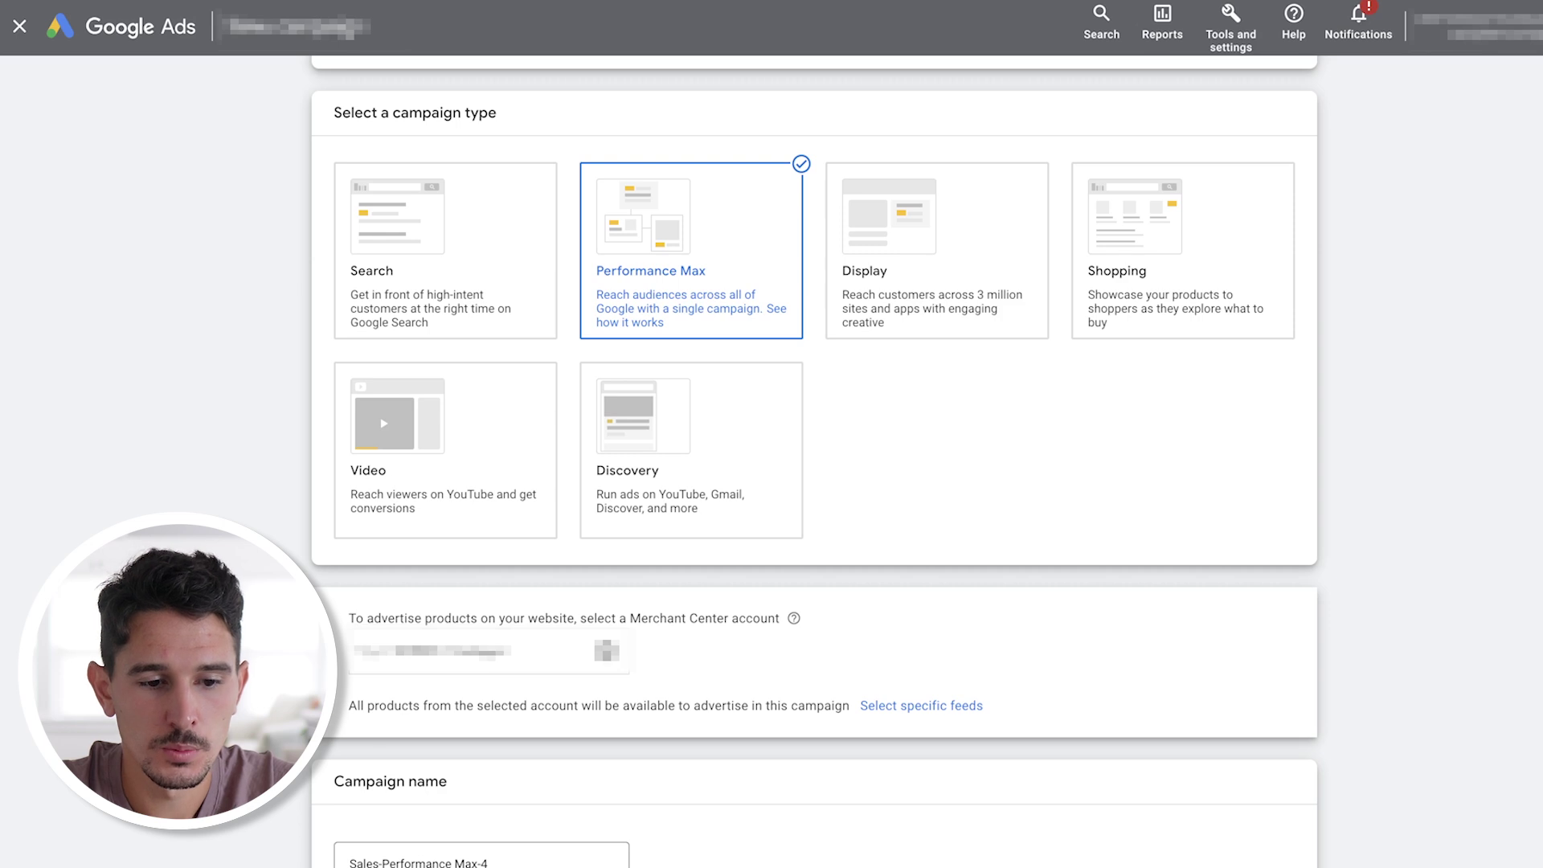
scroll(814, 482, "down", 3)
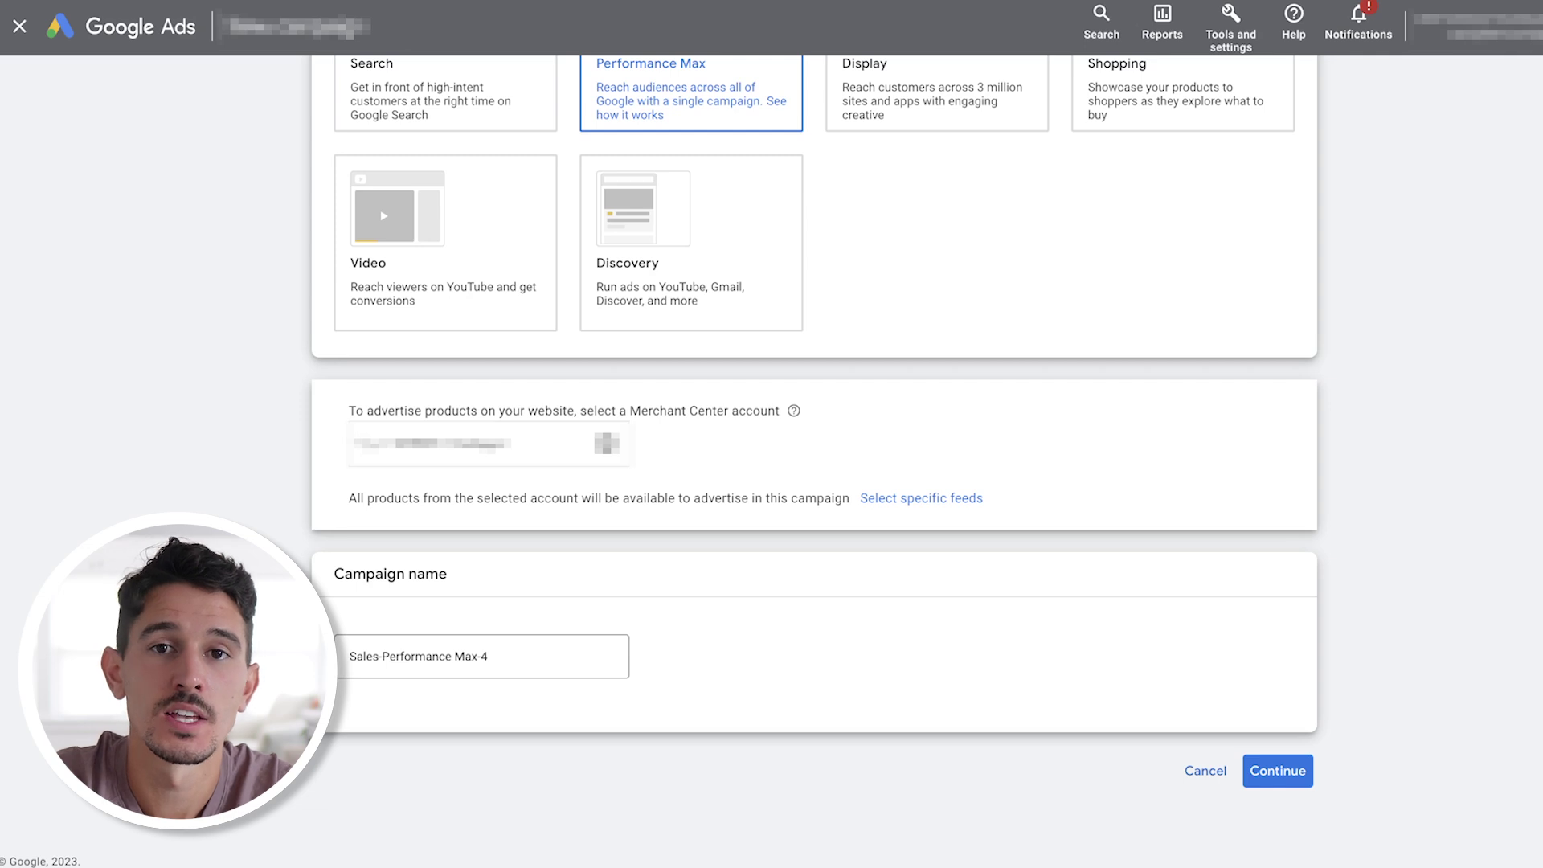
Replace the default campaign name with ML_PMAX_Product
left_click(483, 656)
key("ctrl+a")
key("BackSpace")
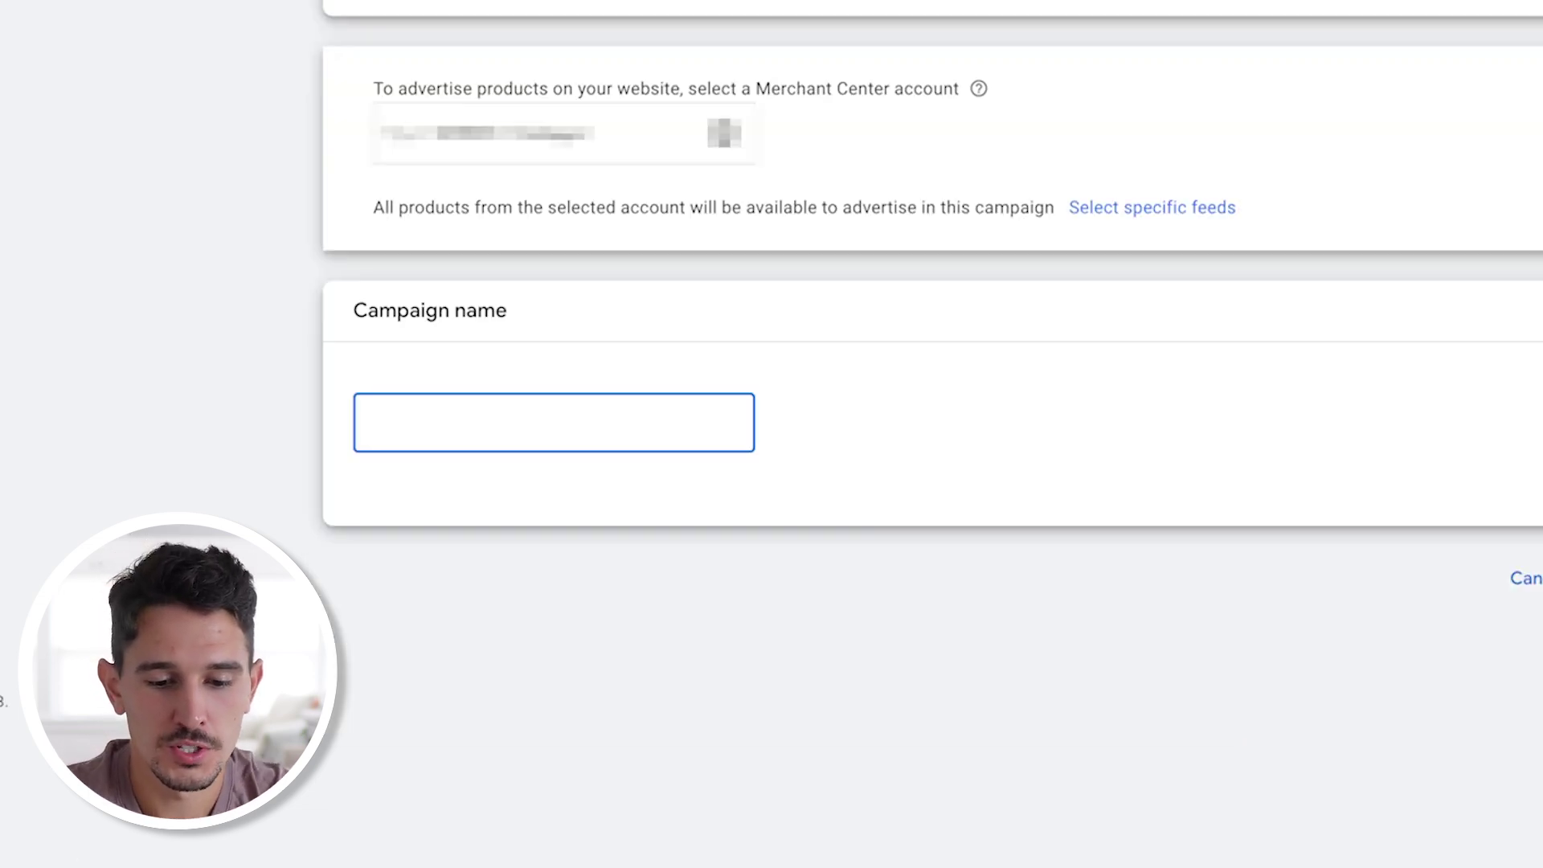
type("MH")
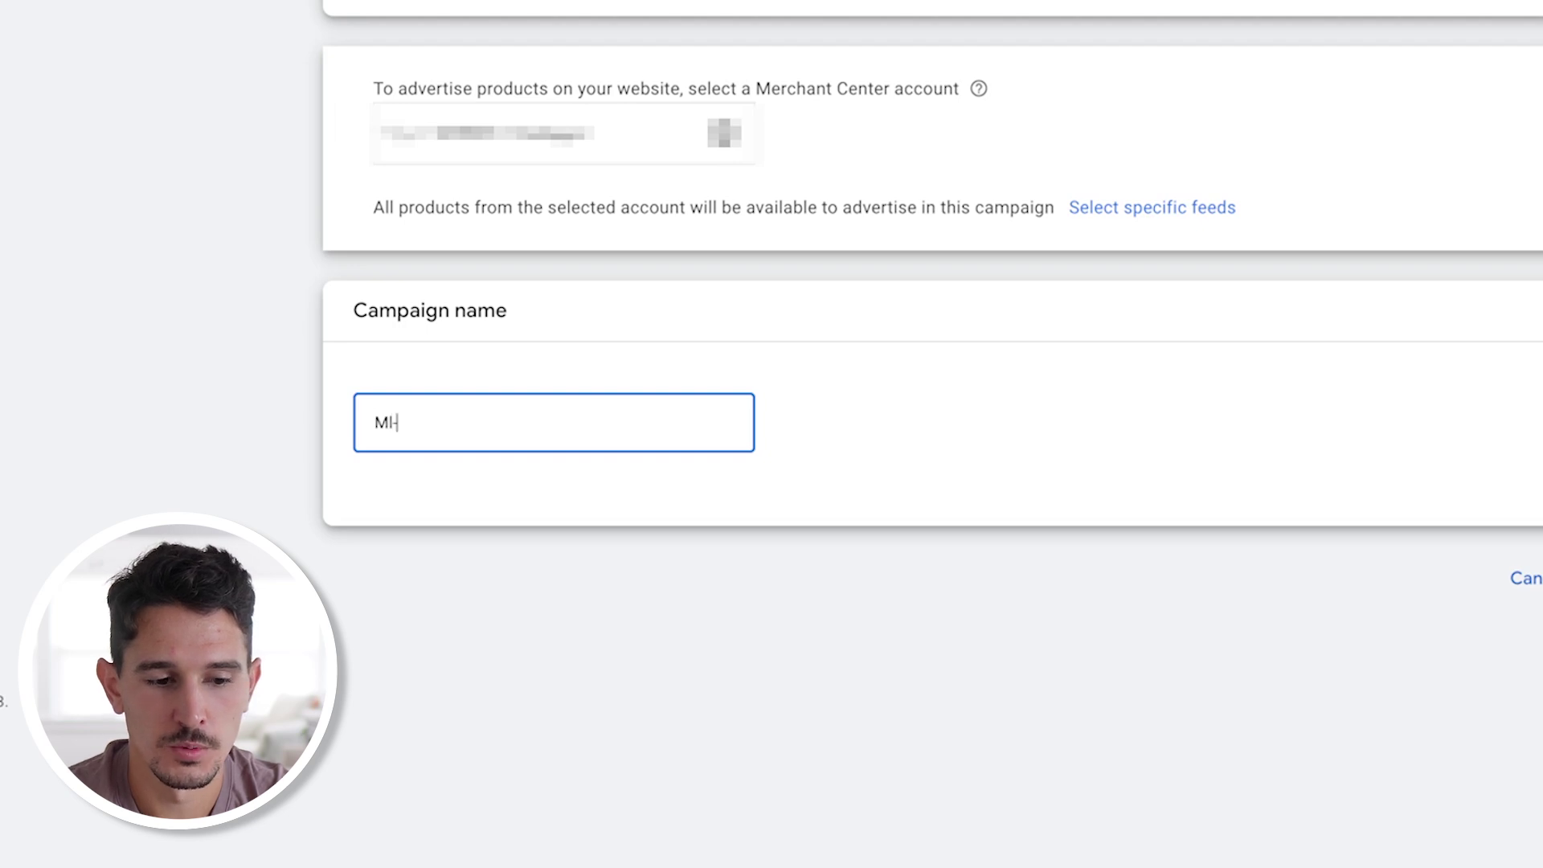
type("L_")
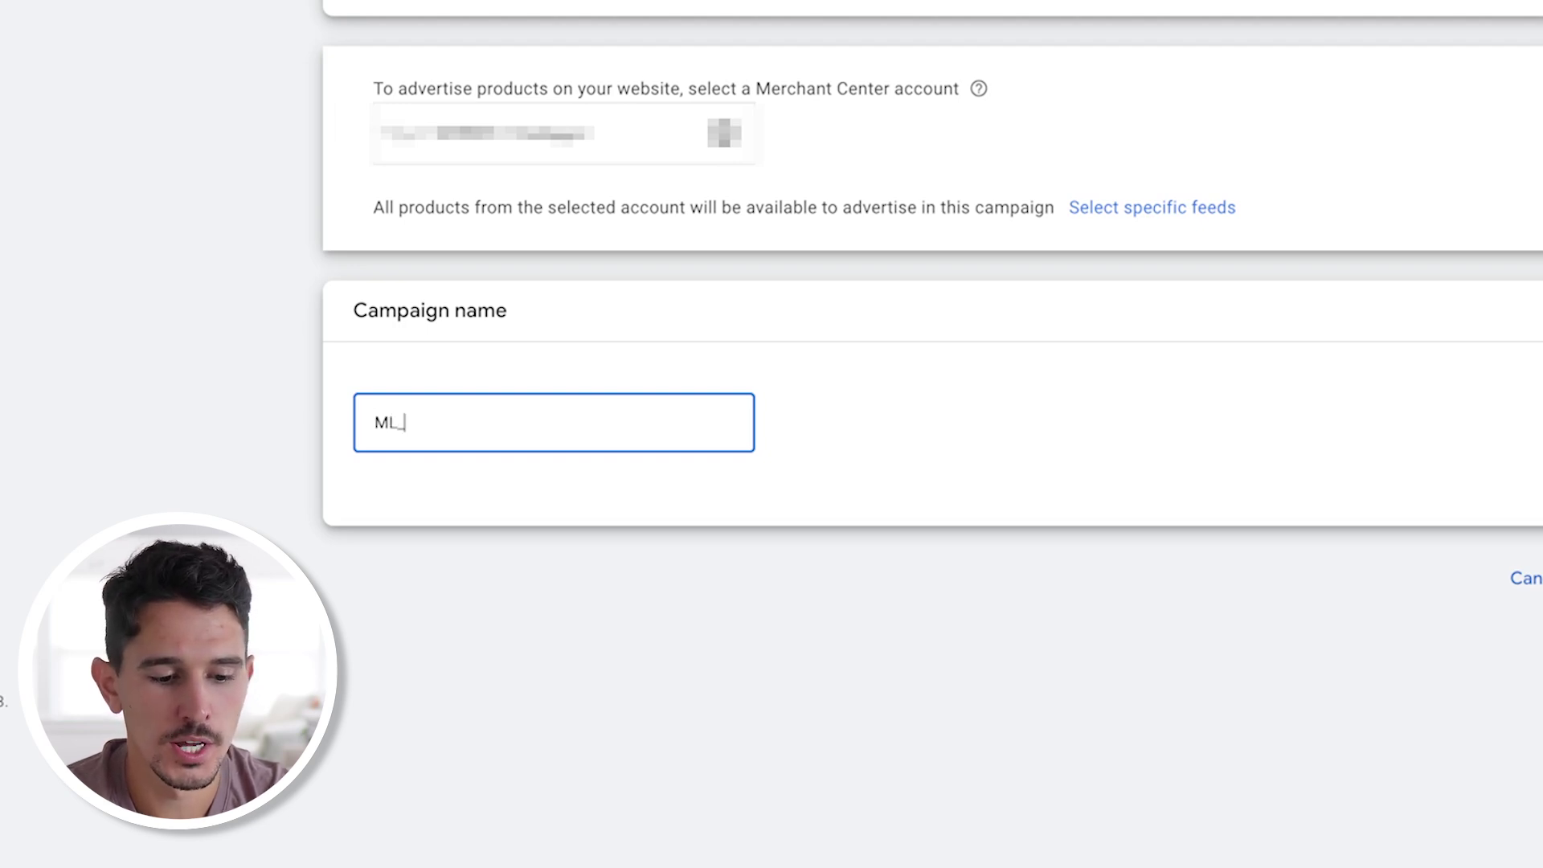
type("PMAX")
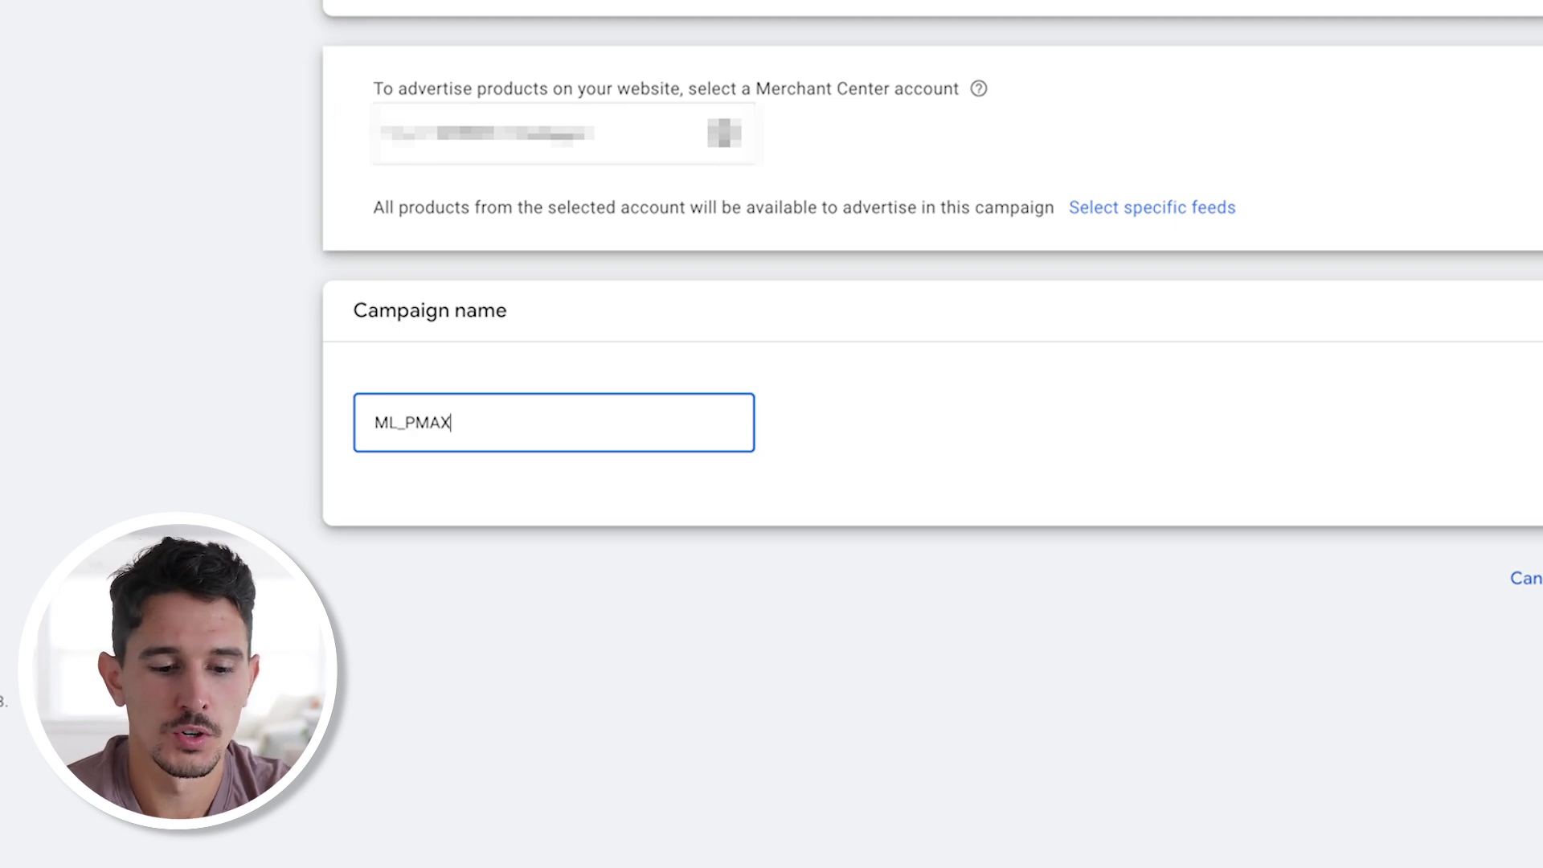
type("_Product")
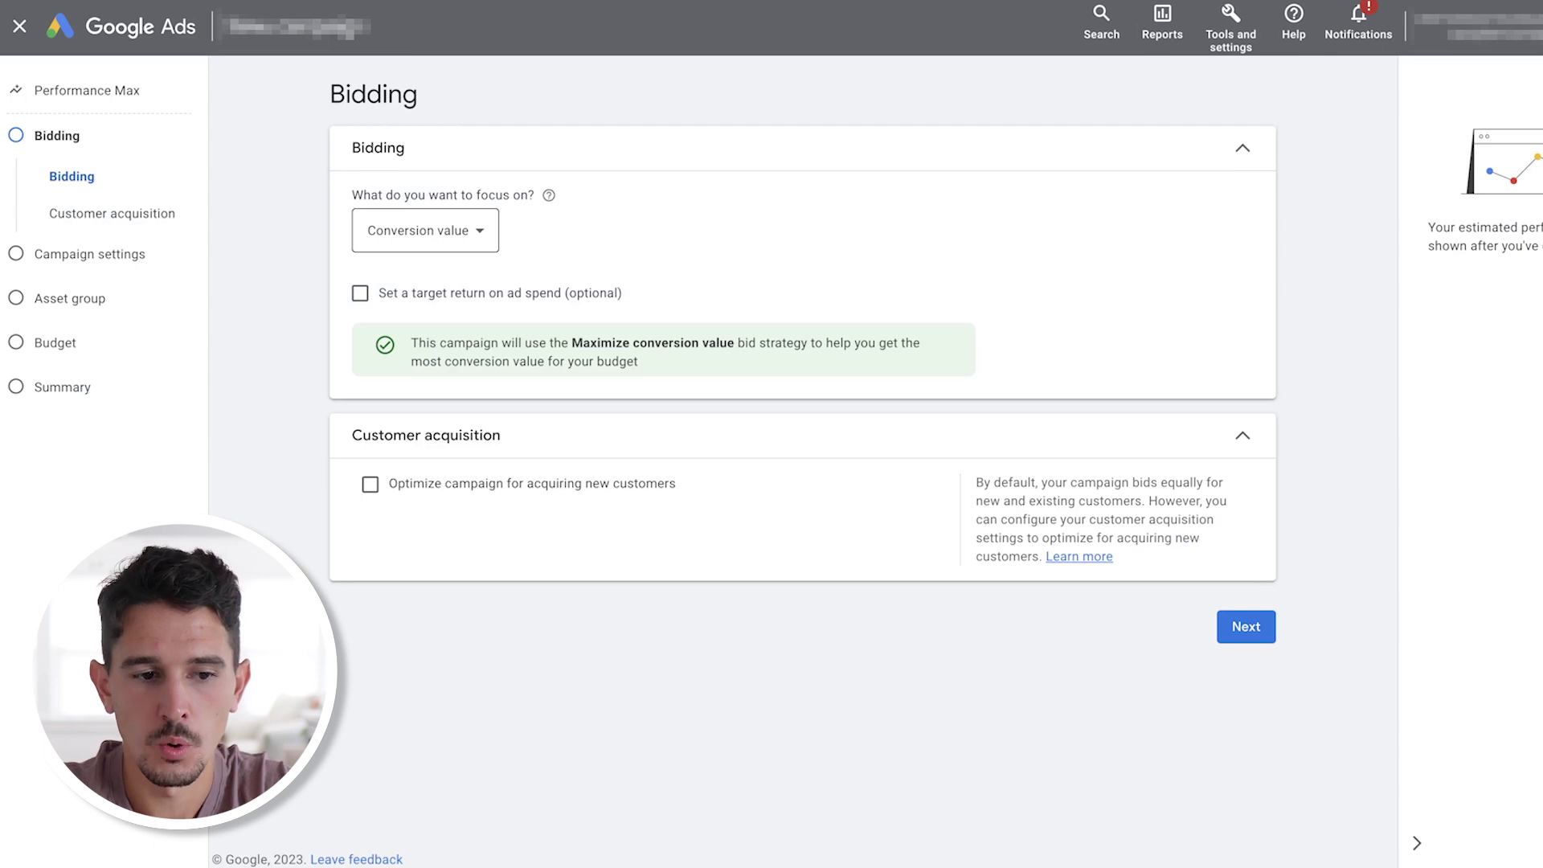
Switch the bidding focus from Conversion value to Conversions, with no target cost per action
left_click(426, 229)
left_click(402, 248)
left_click(406, 230)
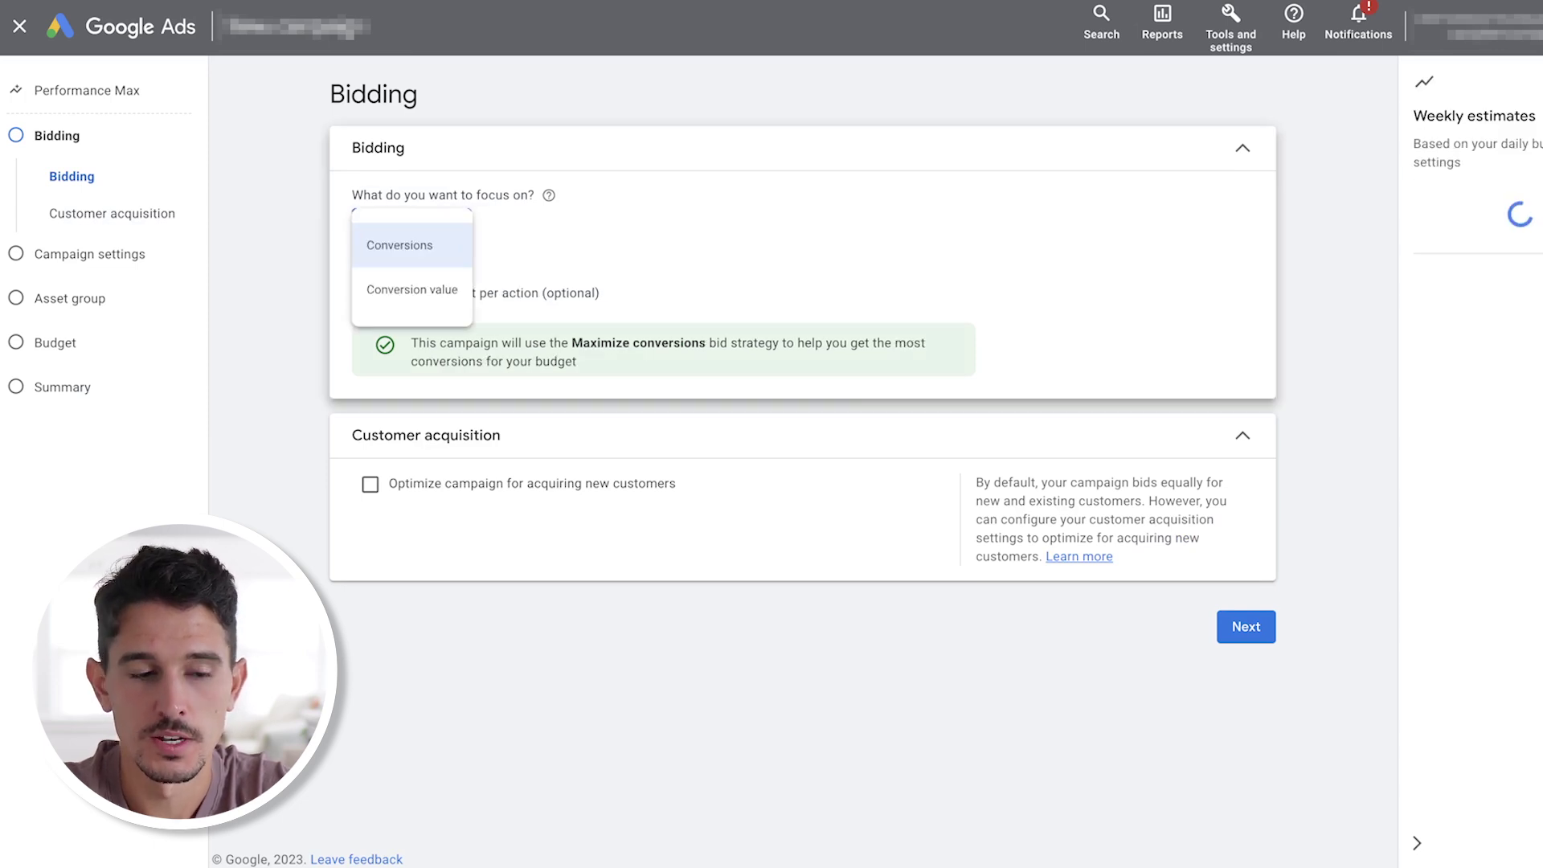
mouse_move(400, 245)
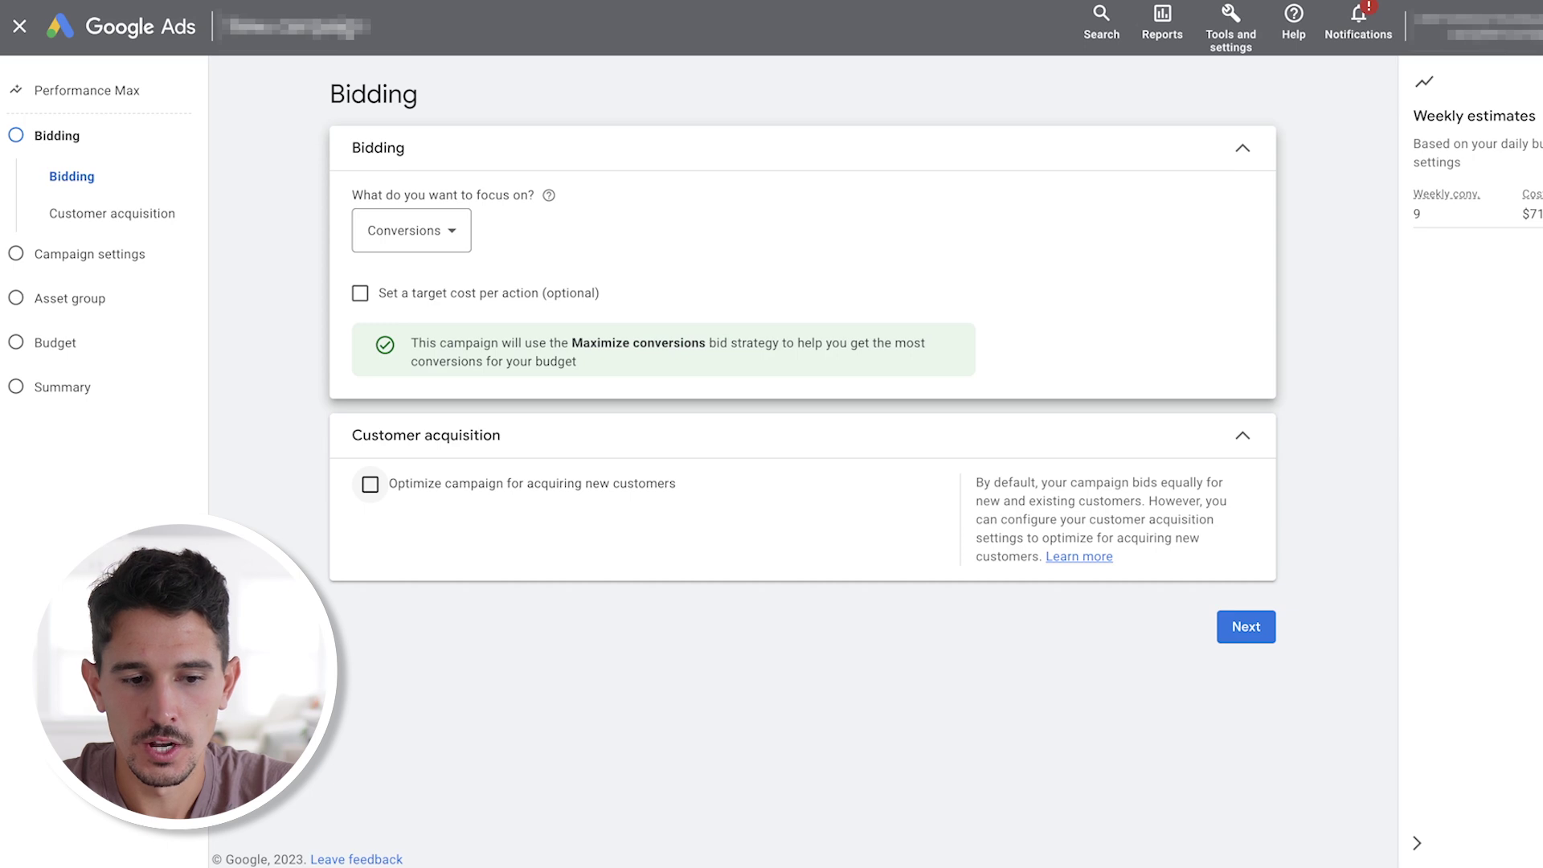
Leave 'Optimize campaign for acquiring new customers' unchecked after briefly enabling it
left_click(370, 484)
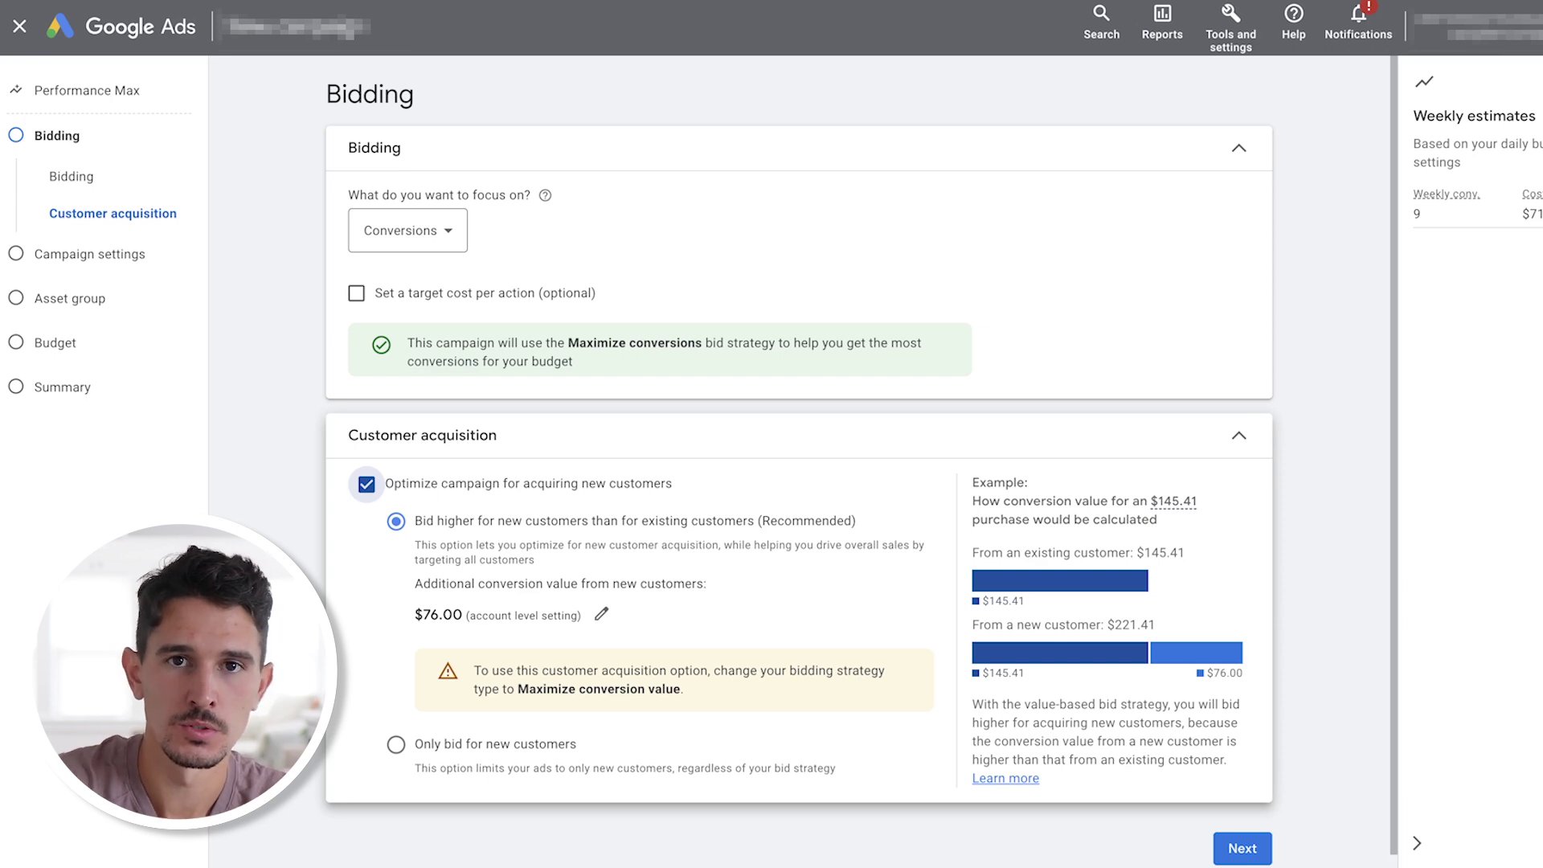
left_click(367, 484)
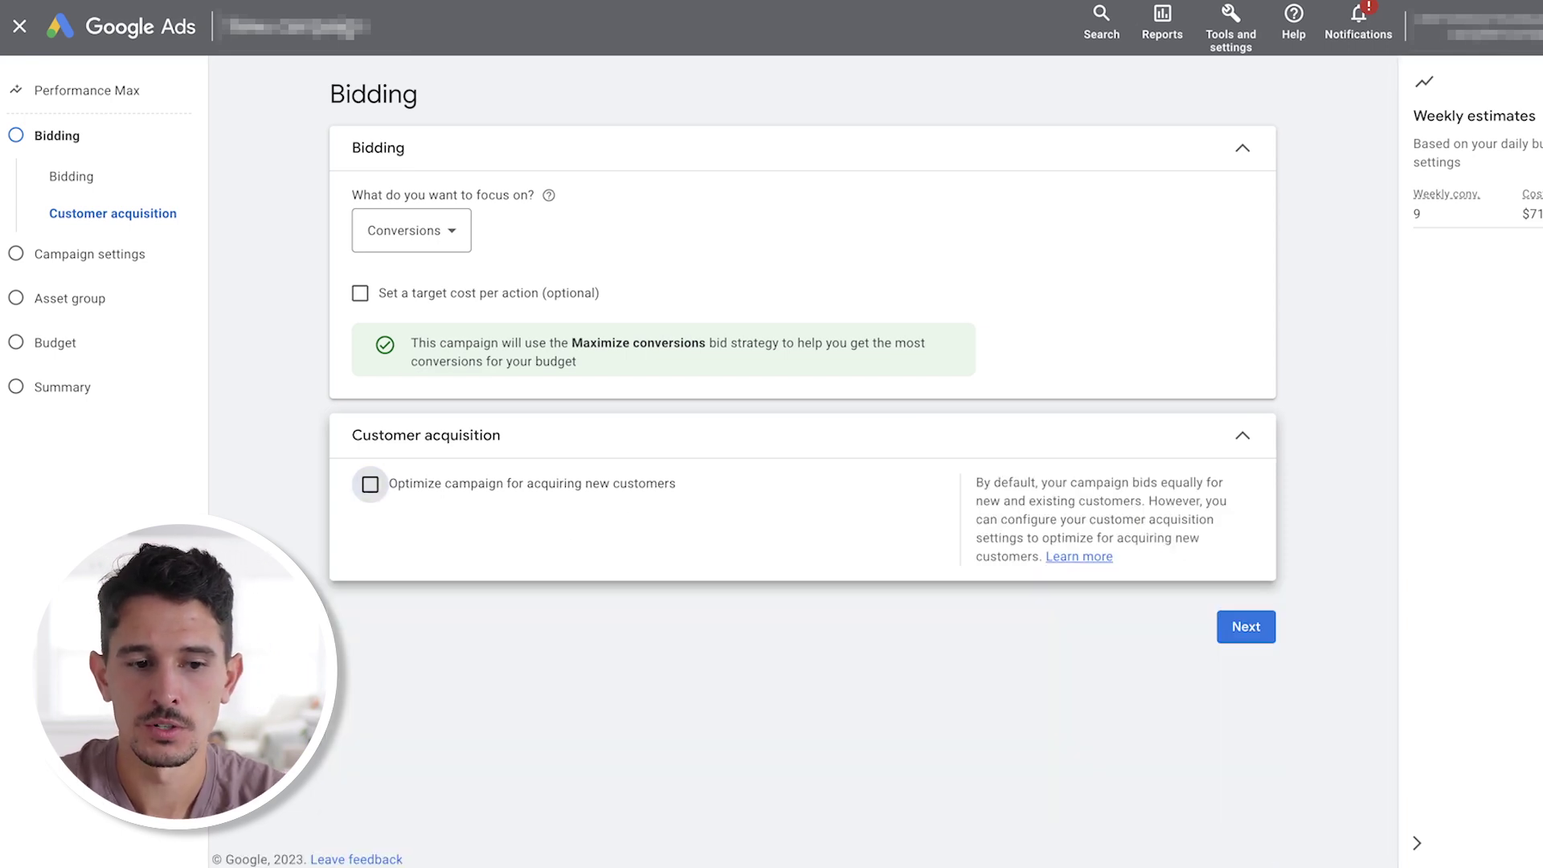
Target only the United States, turn off automatic text assets, and expand More settings
left_click(1246, 626)
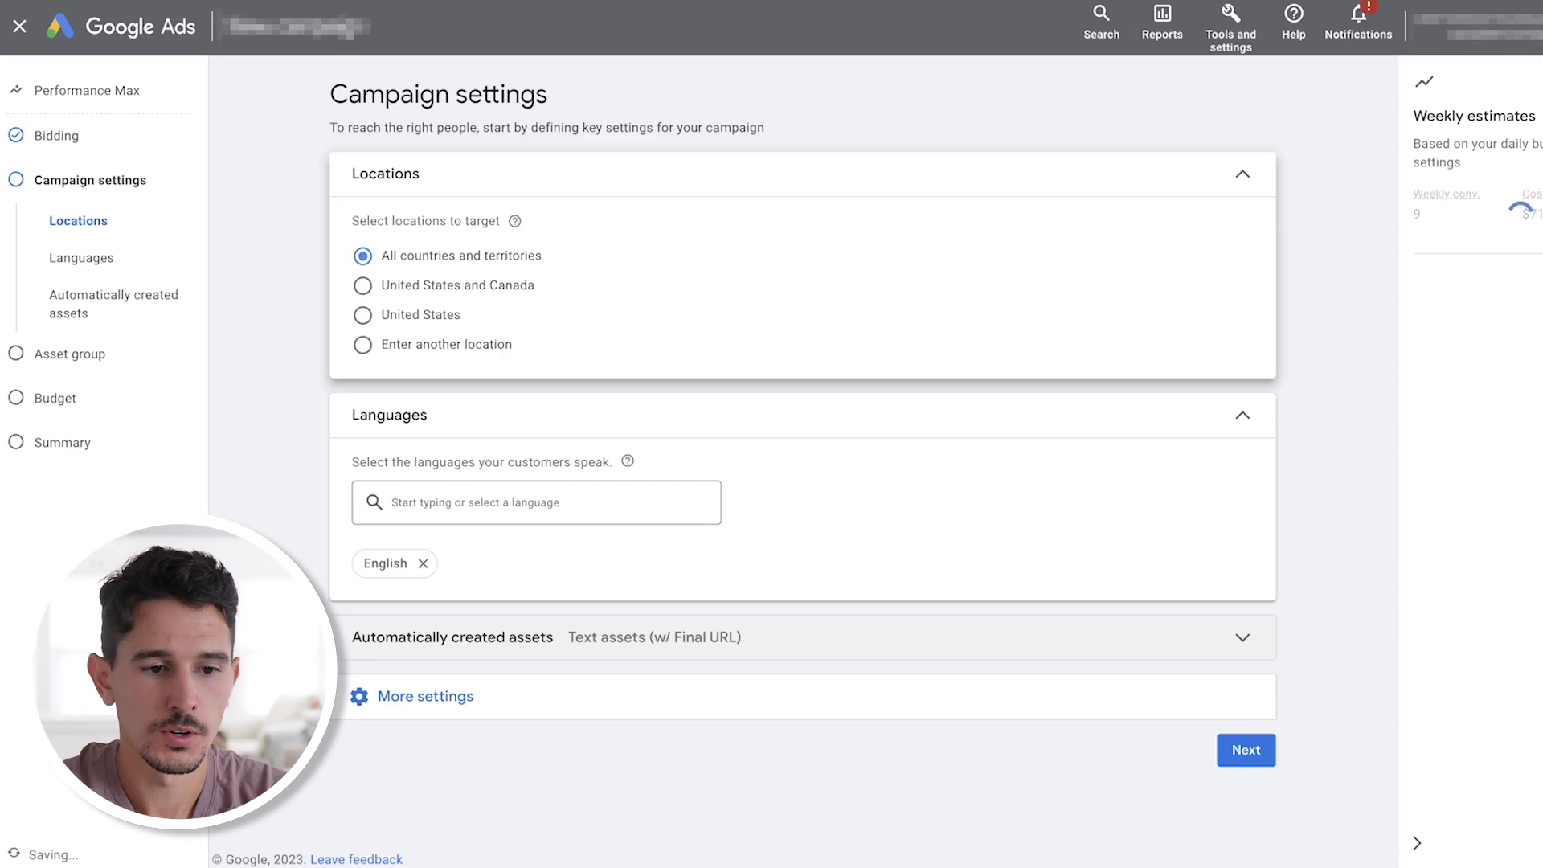
left_click(362, 314)
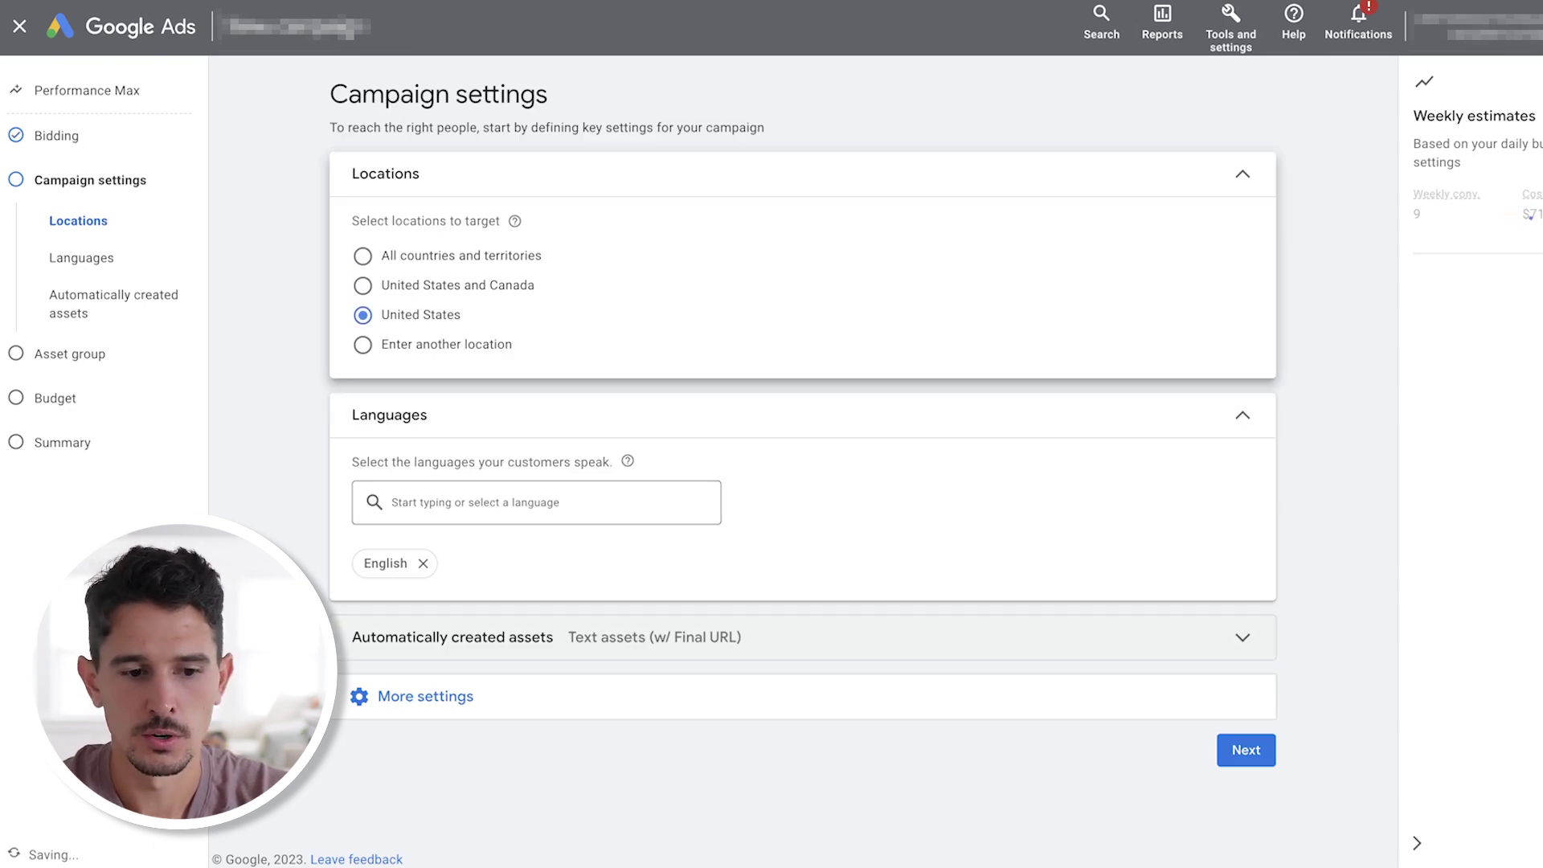
left_click(804, 637)
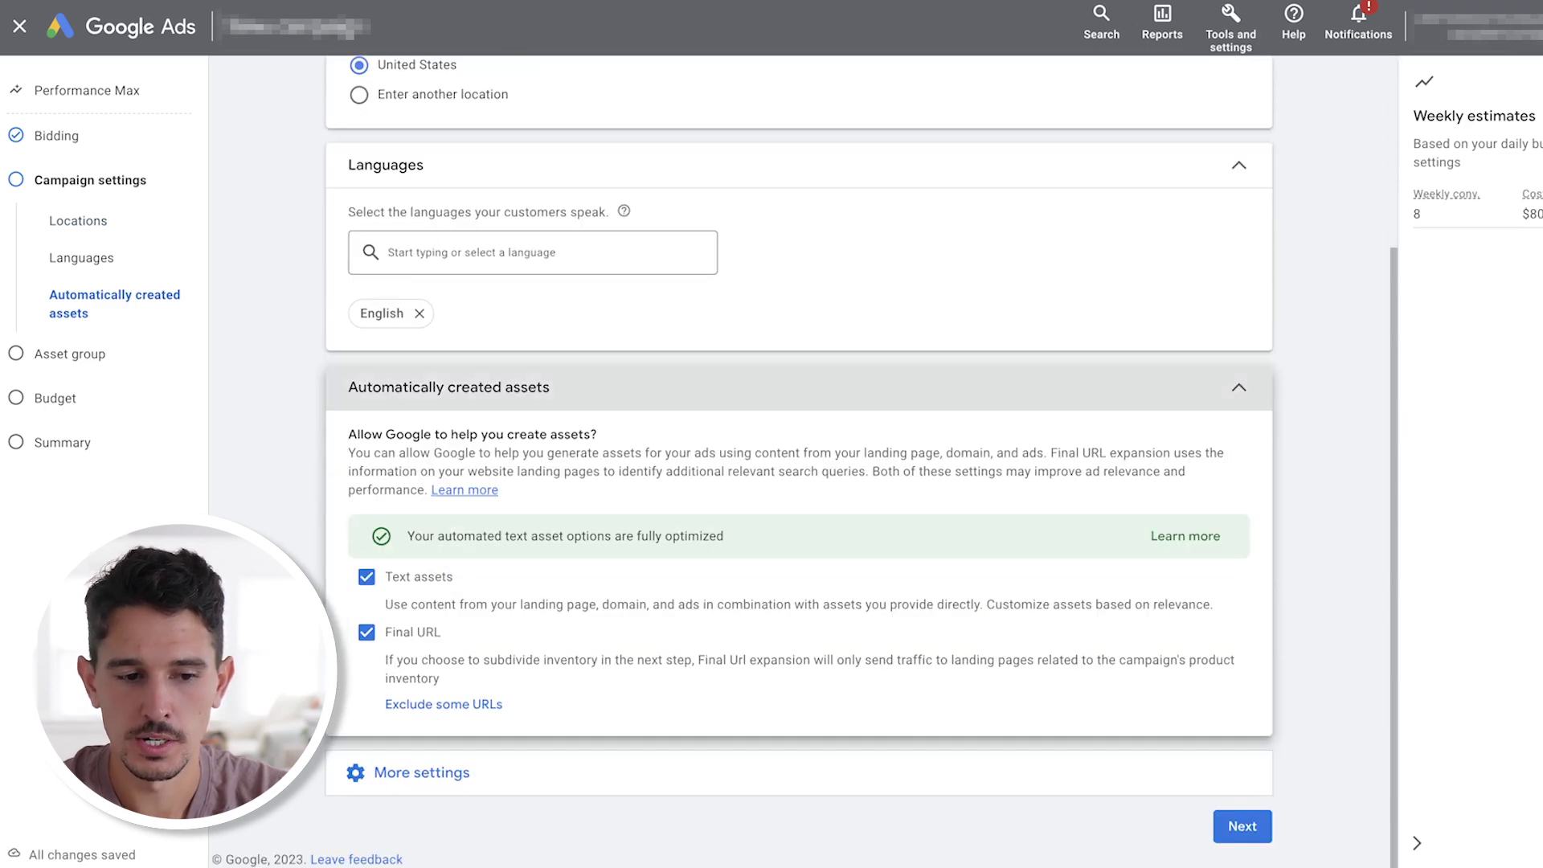
left_click(367, 576)
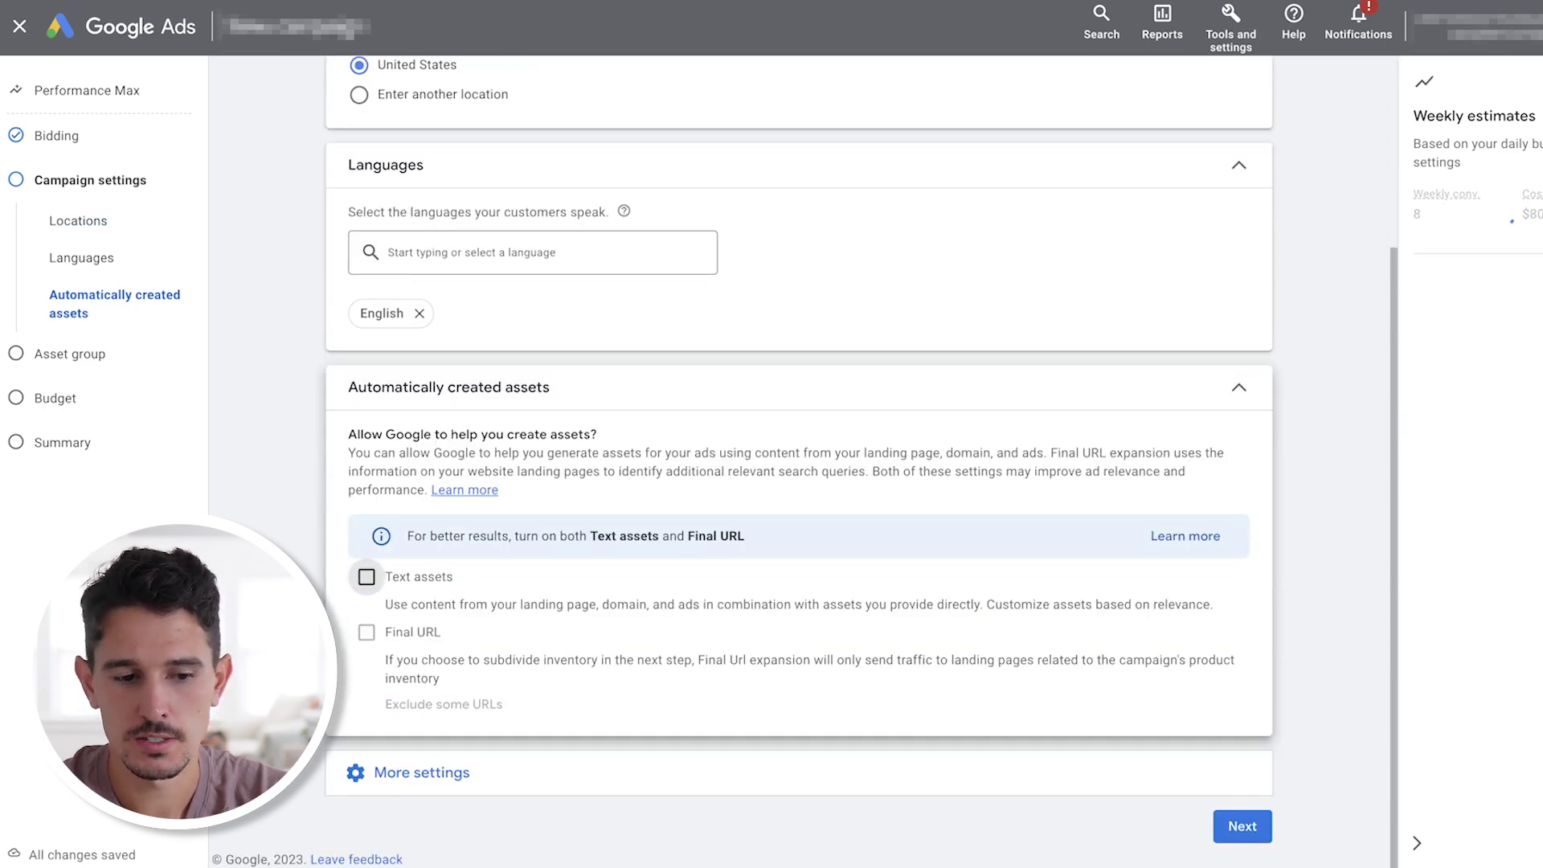
left_click(422, 773)
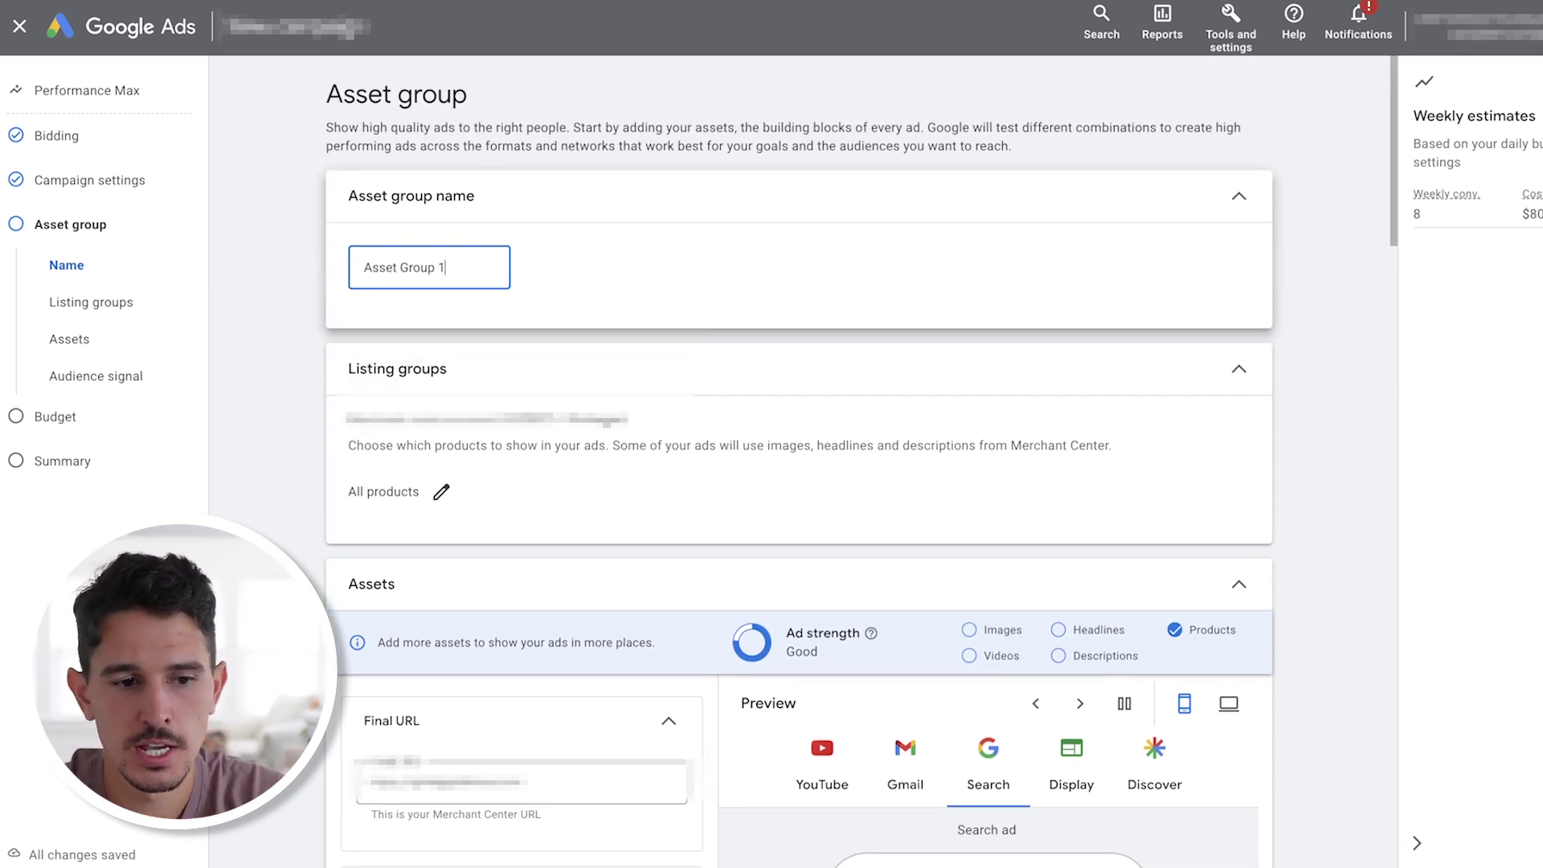
Rename the asset group to 'Shoes 1'
key("ctrl+a")
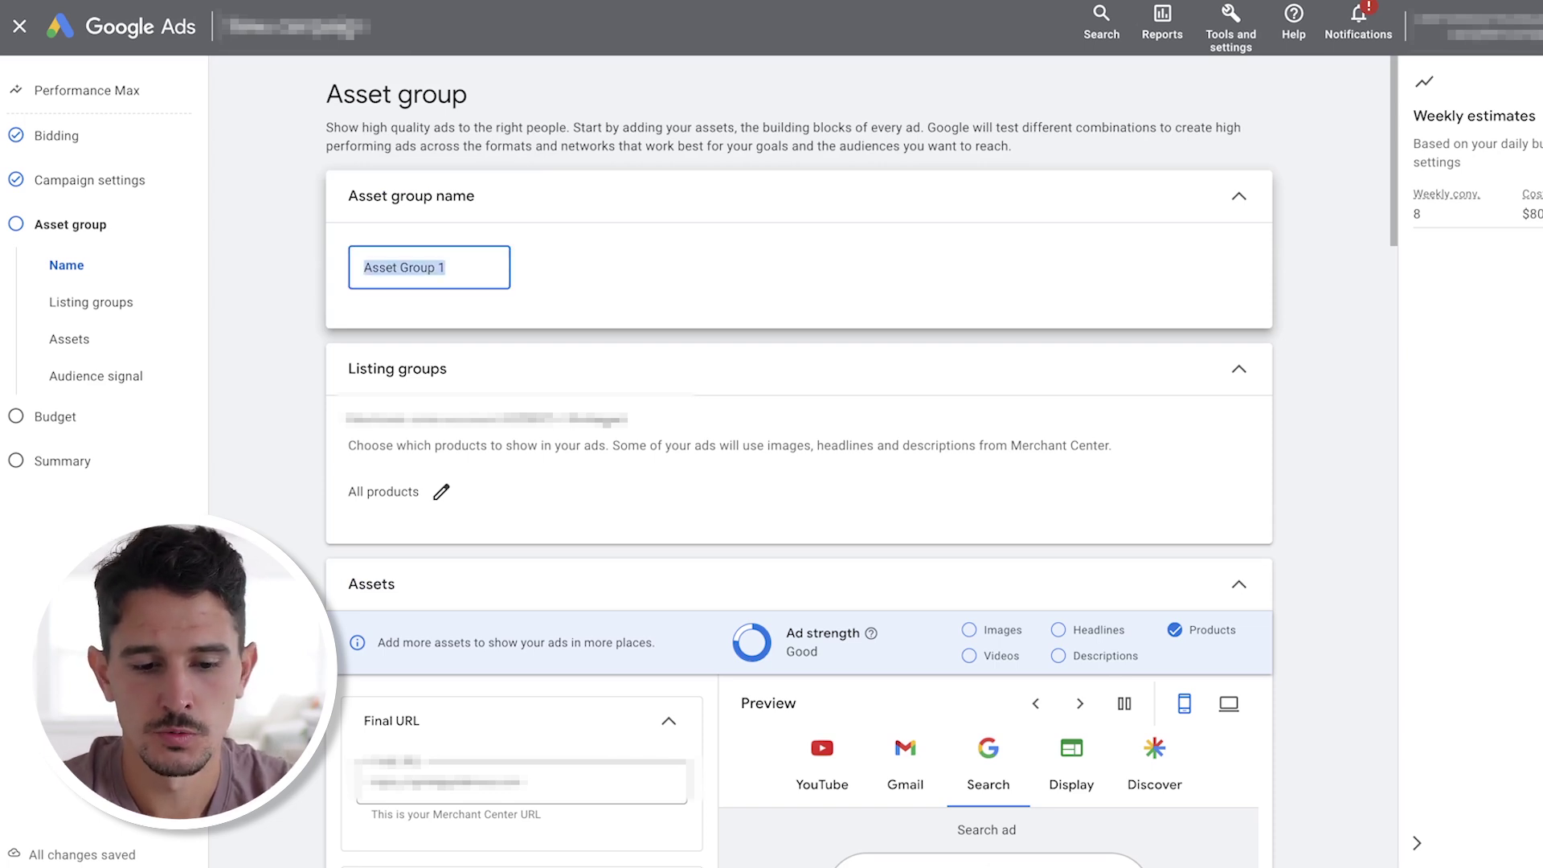
type("Shoes 1")
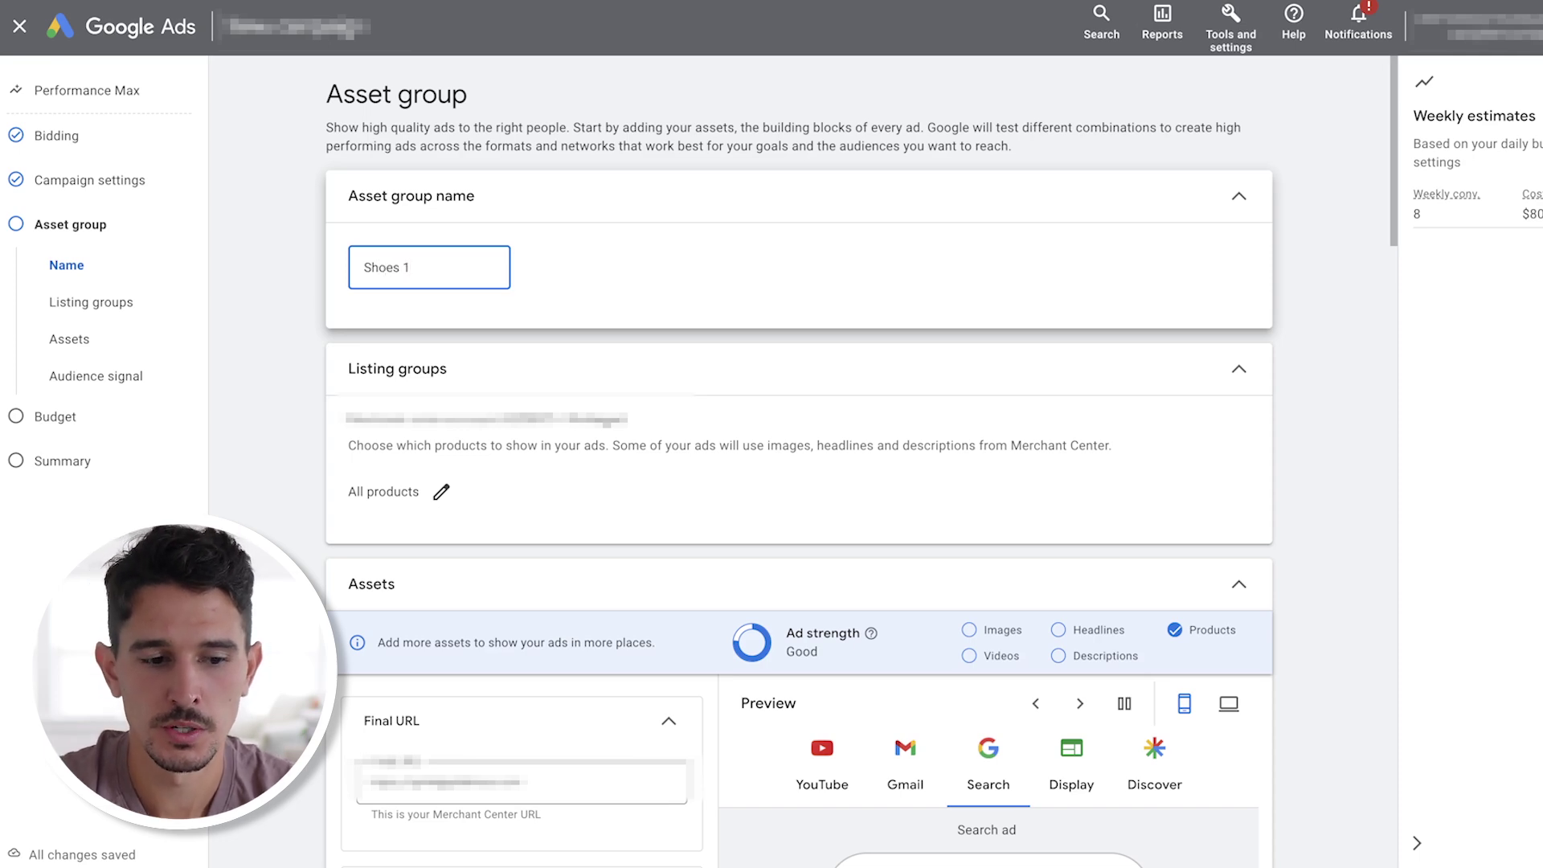
scroll(800, 458, "down", 4)
scroll(800, 458, "up", 3)
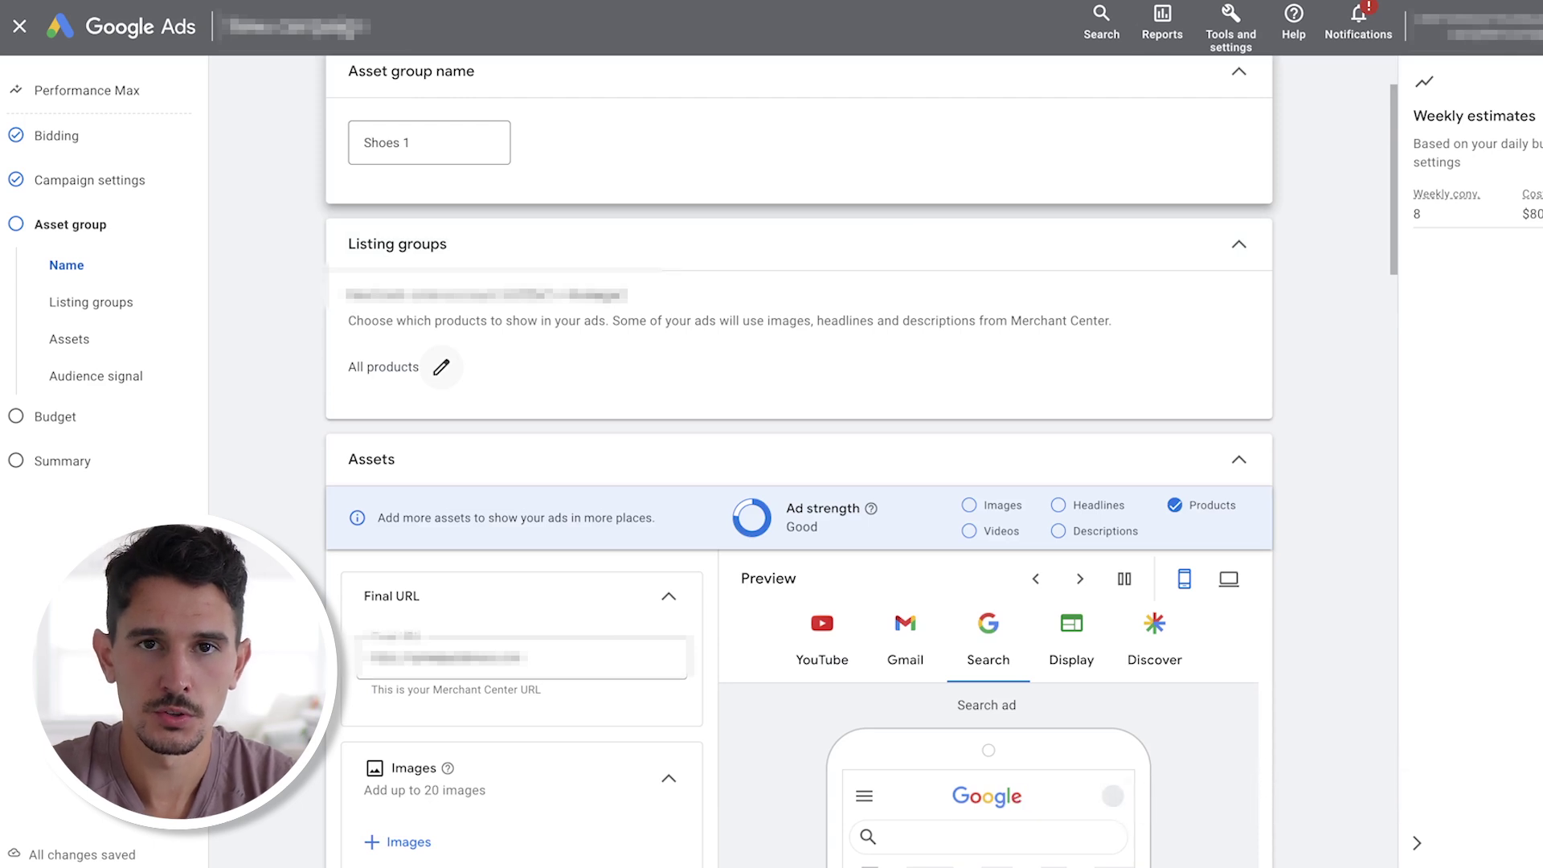
Try 'Use a selection of products' in listing groups, then cancel, keeping All products
left_click(441, 367)
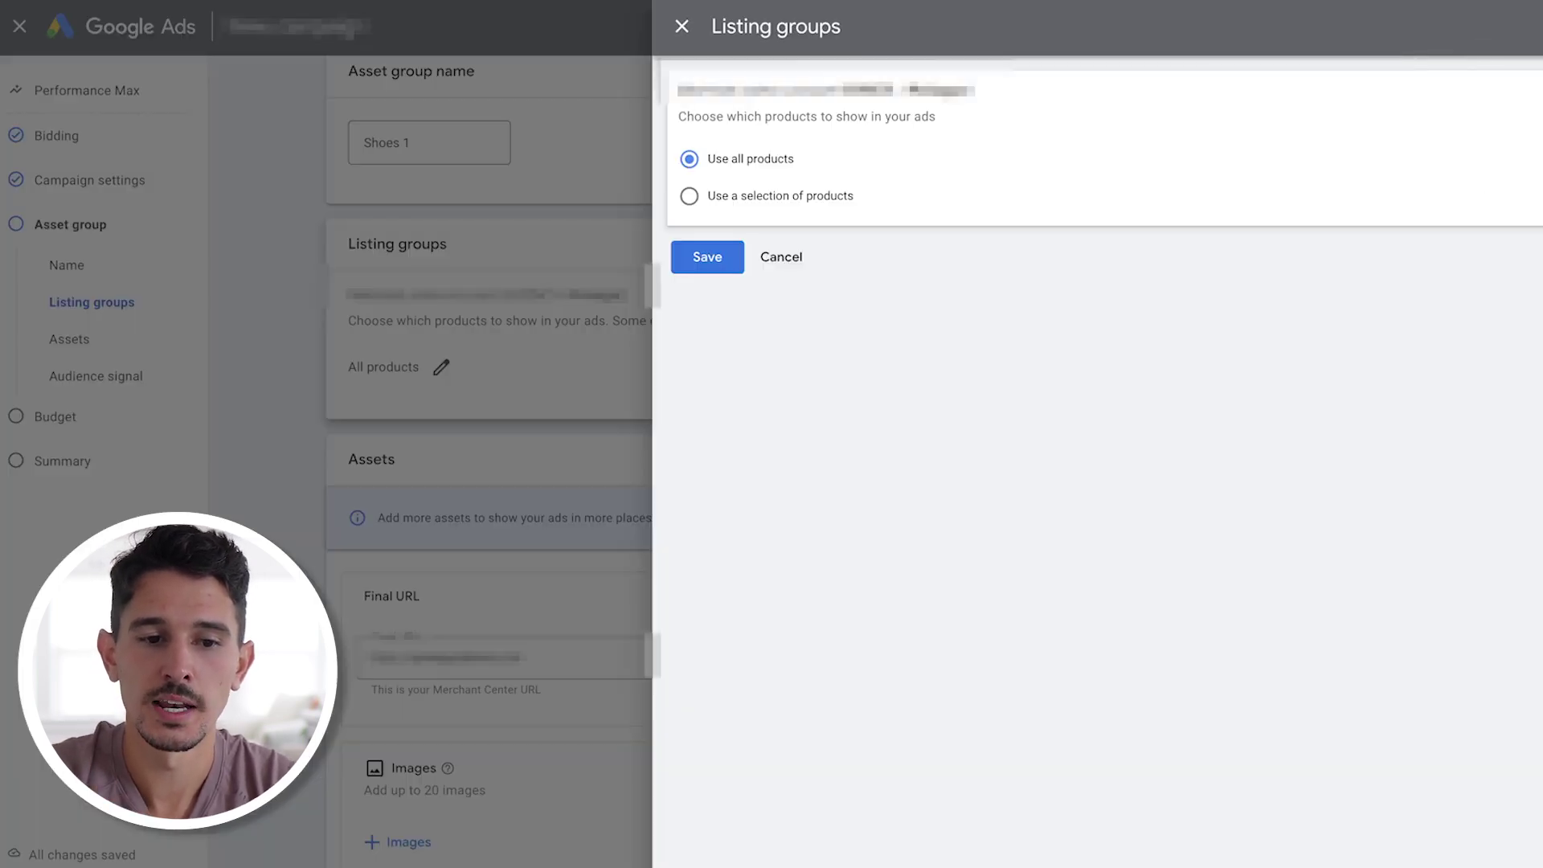
left_click(689, 195)
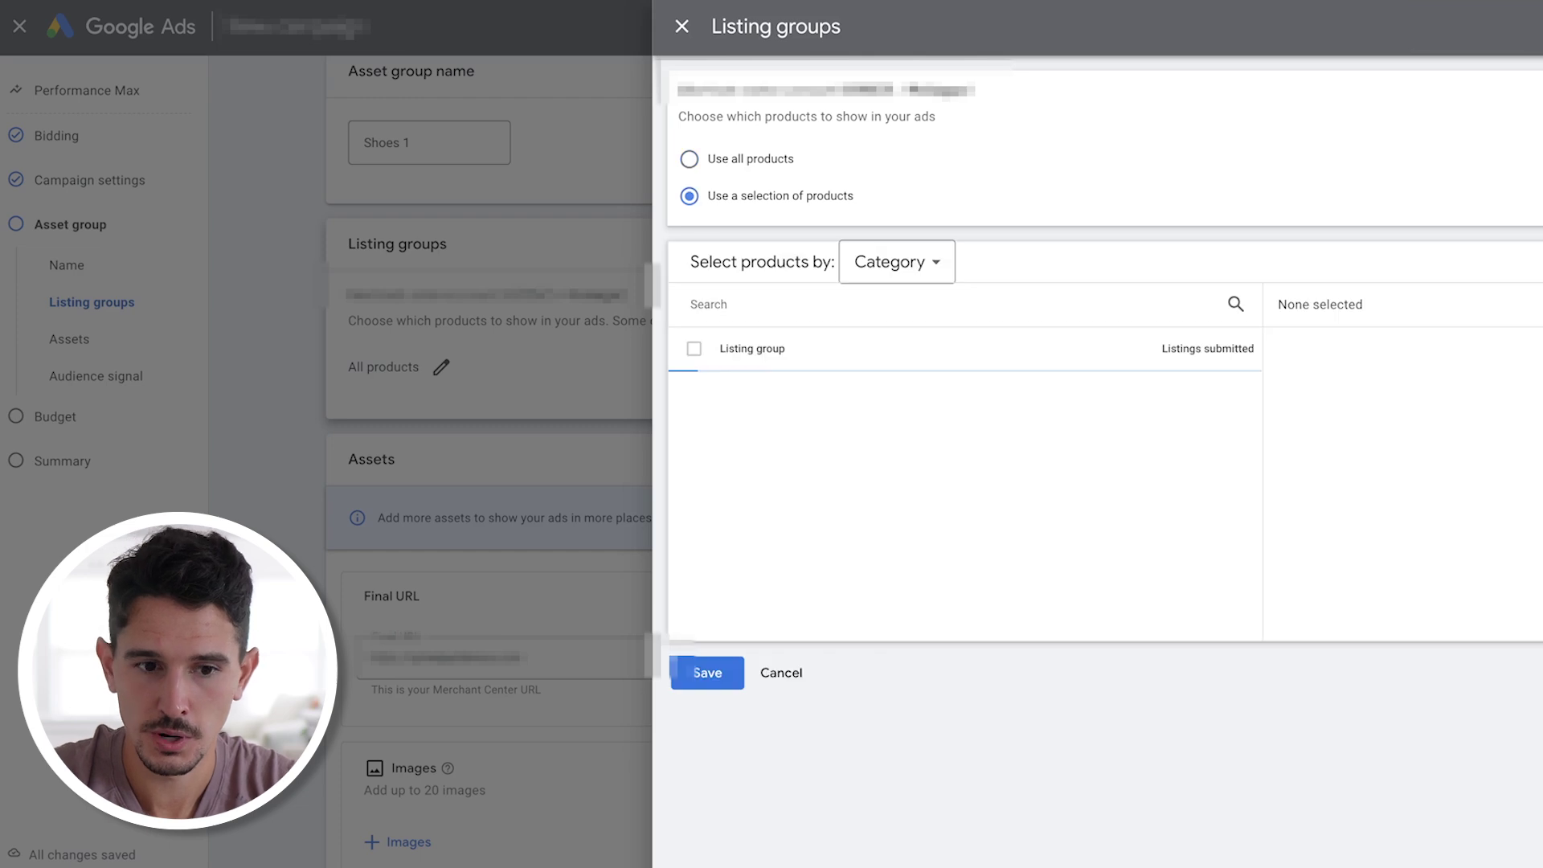
left_click(896, 261)
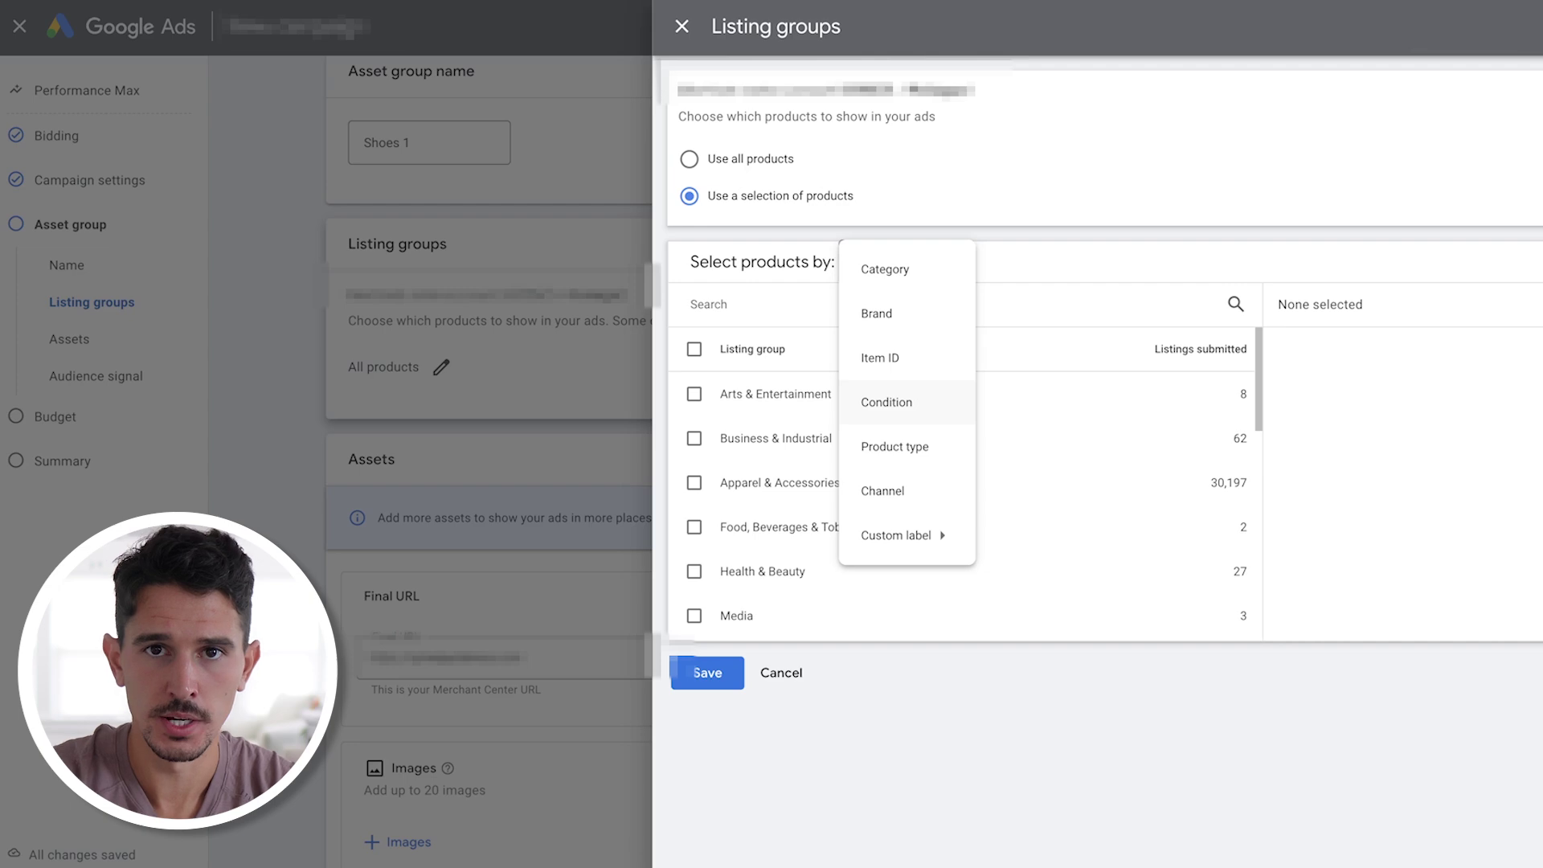
key("Escape")
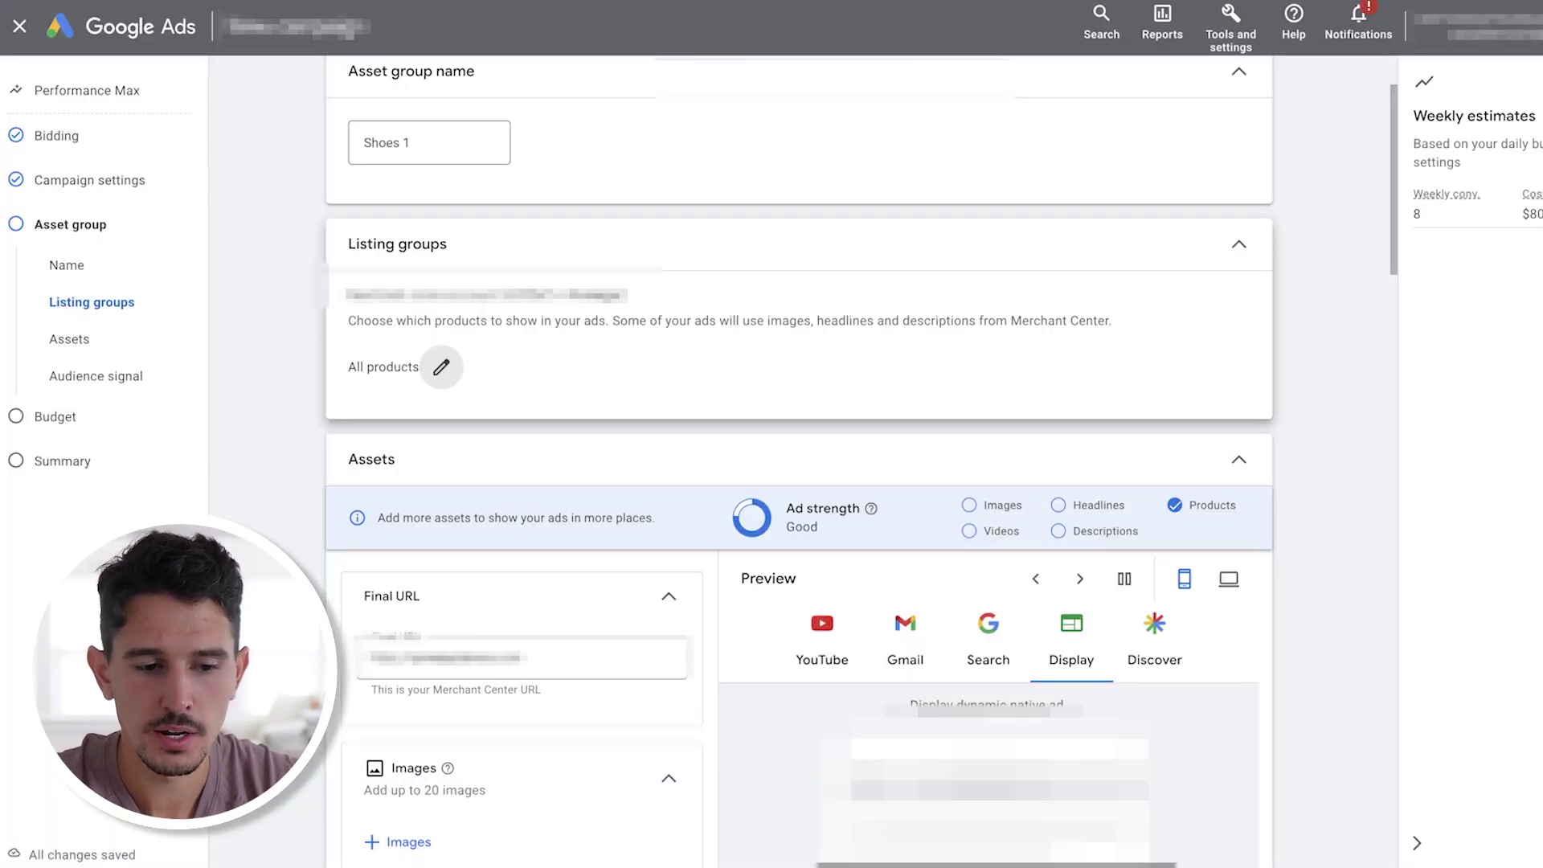
scroll(799, 462, "down", 3)
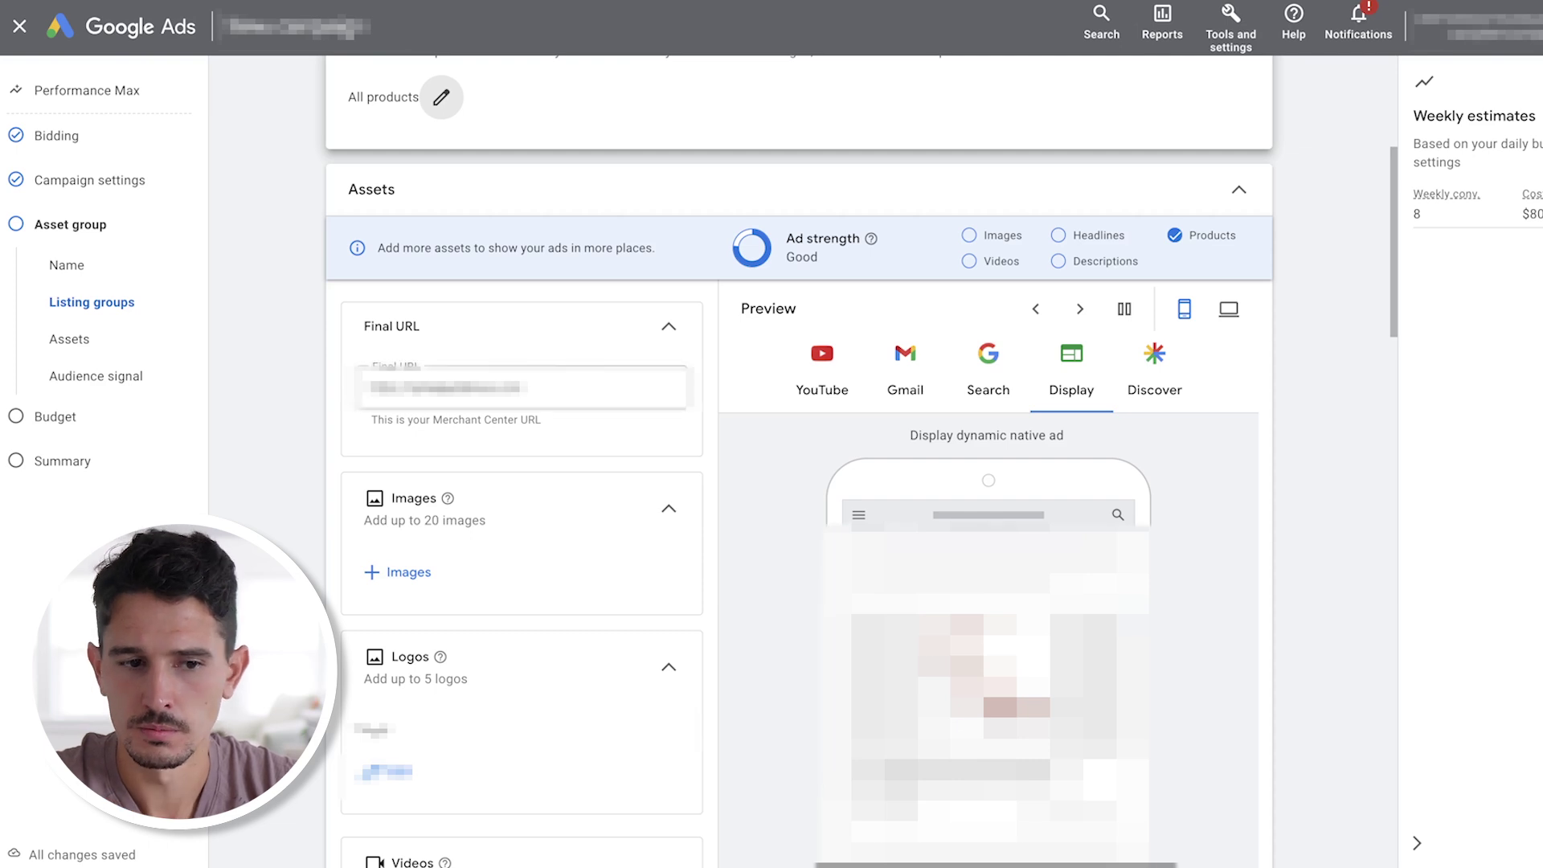
scroll(799, 462, "down", 2)
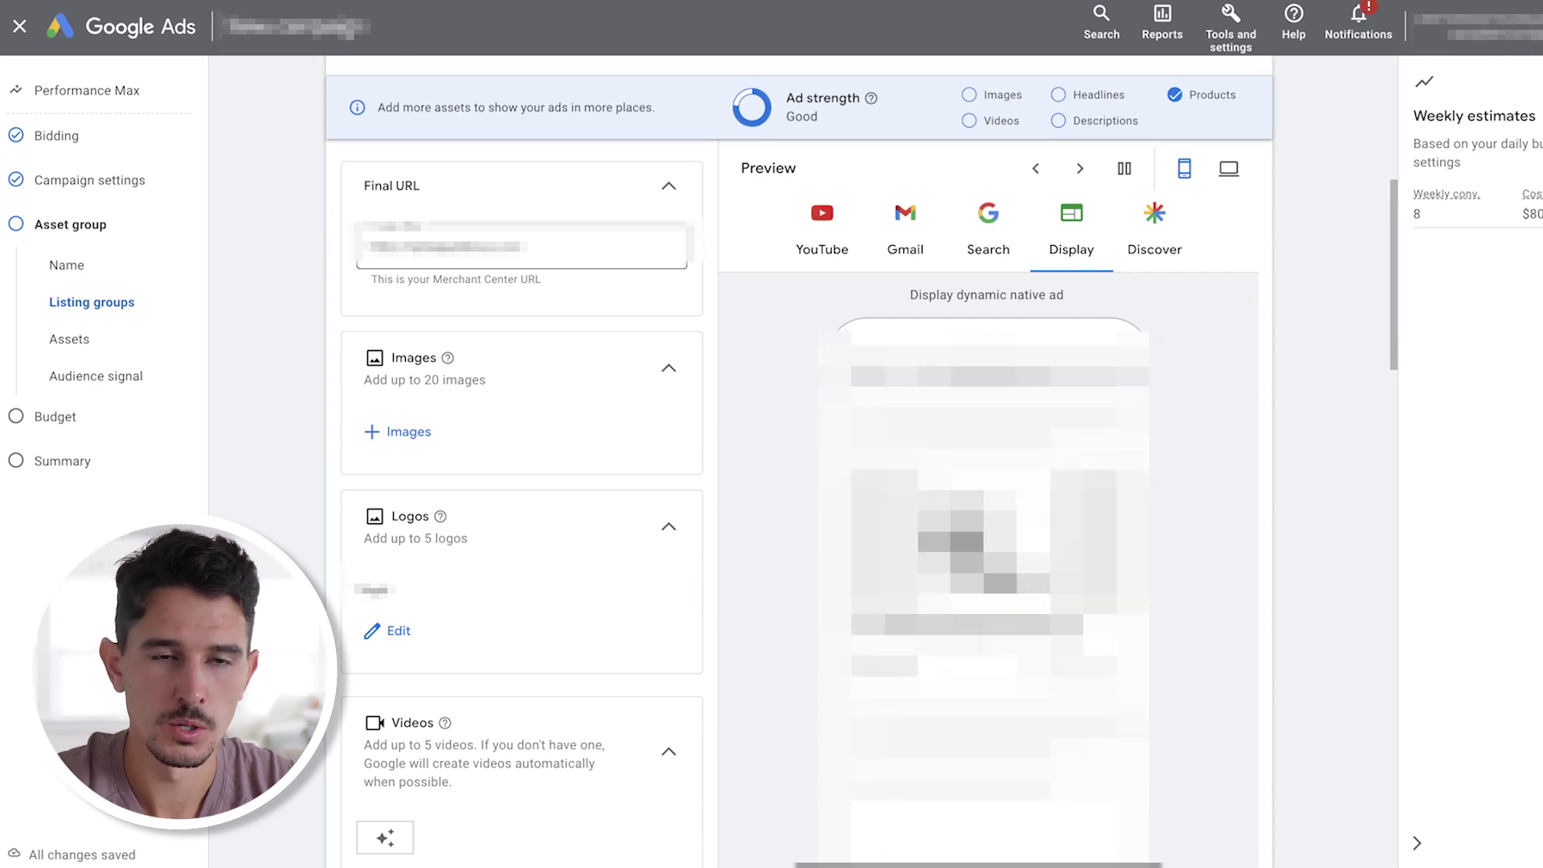
scroll(799, 462, "down", 1)
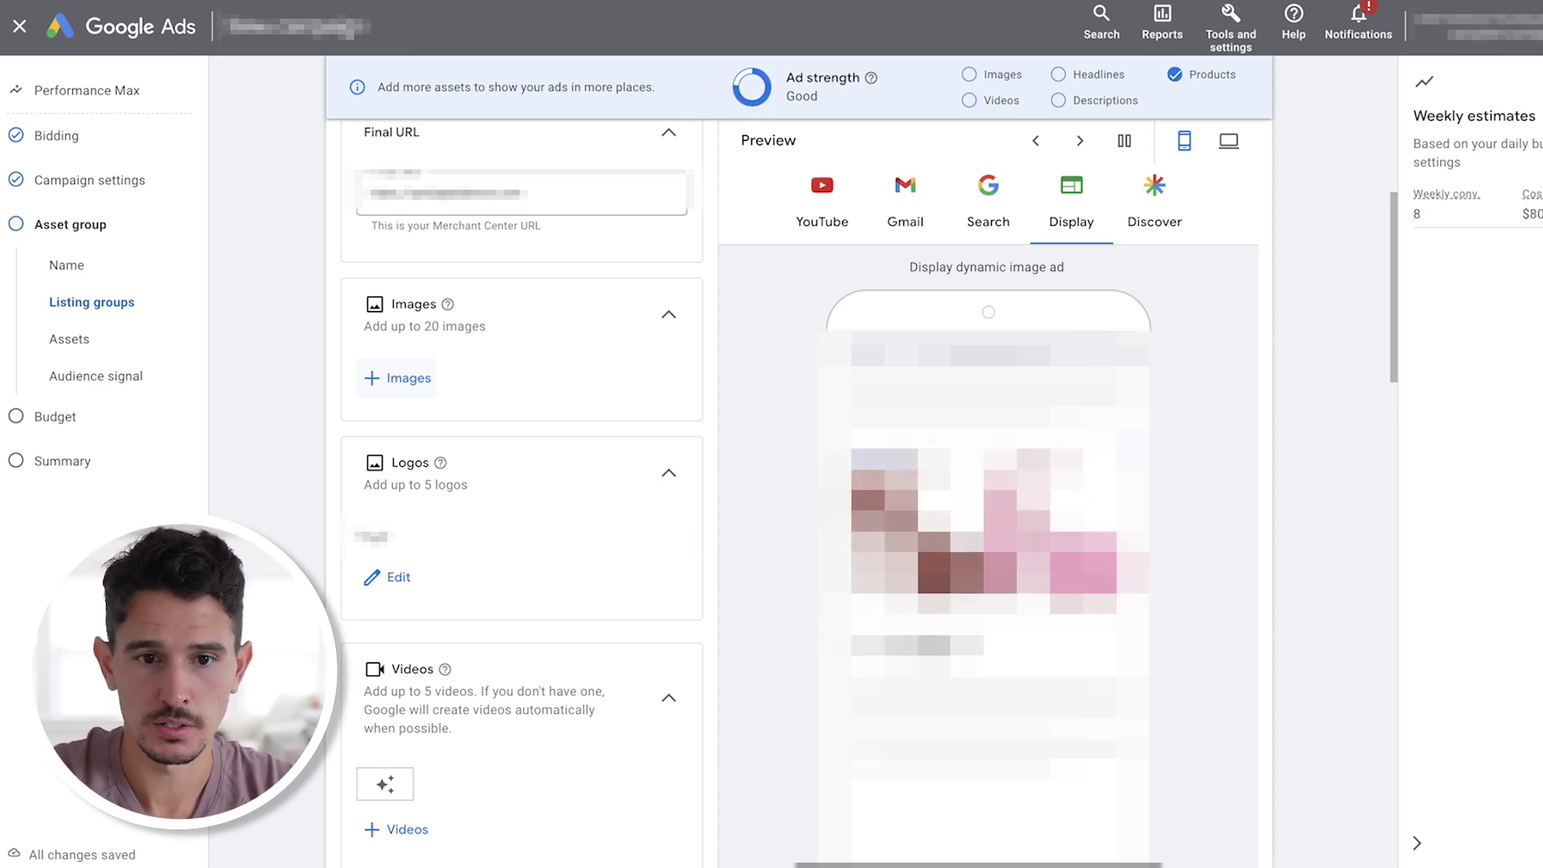
key("Return")
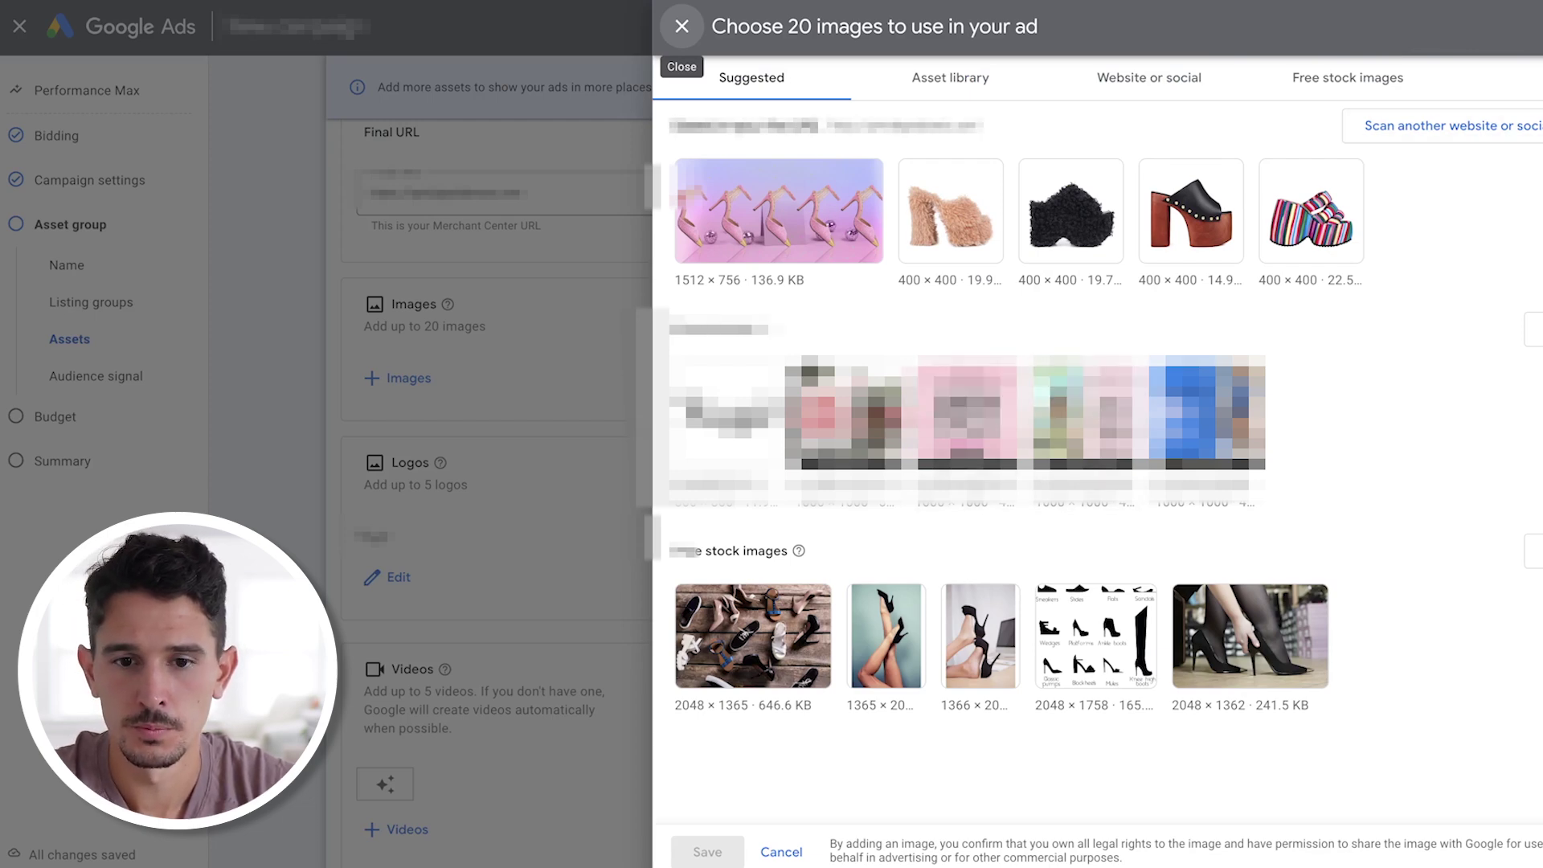
key("Escape")
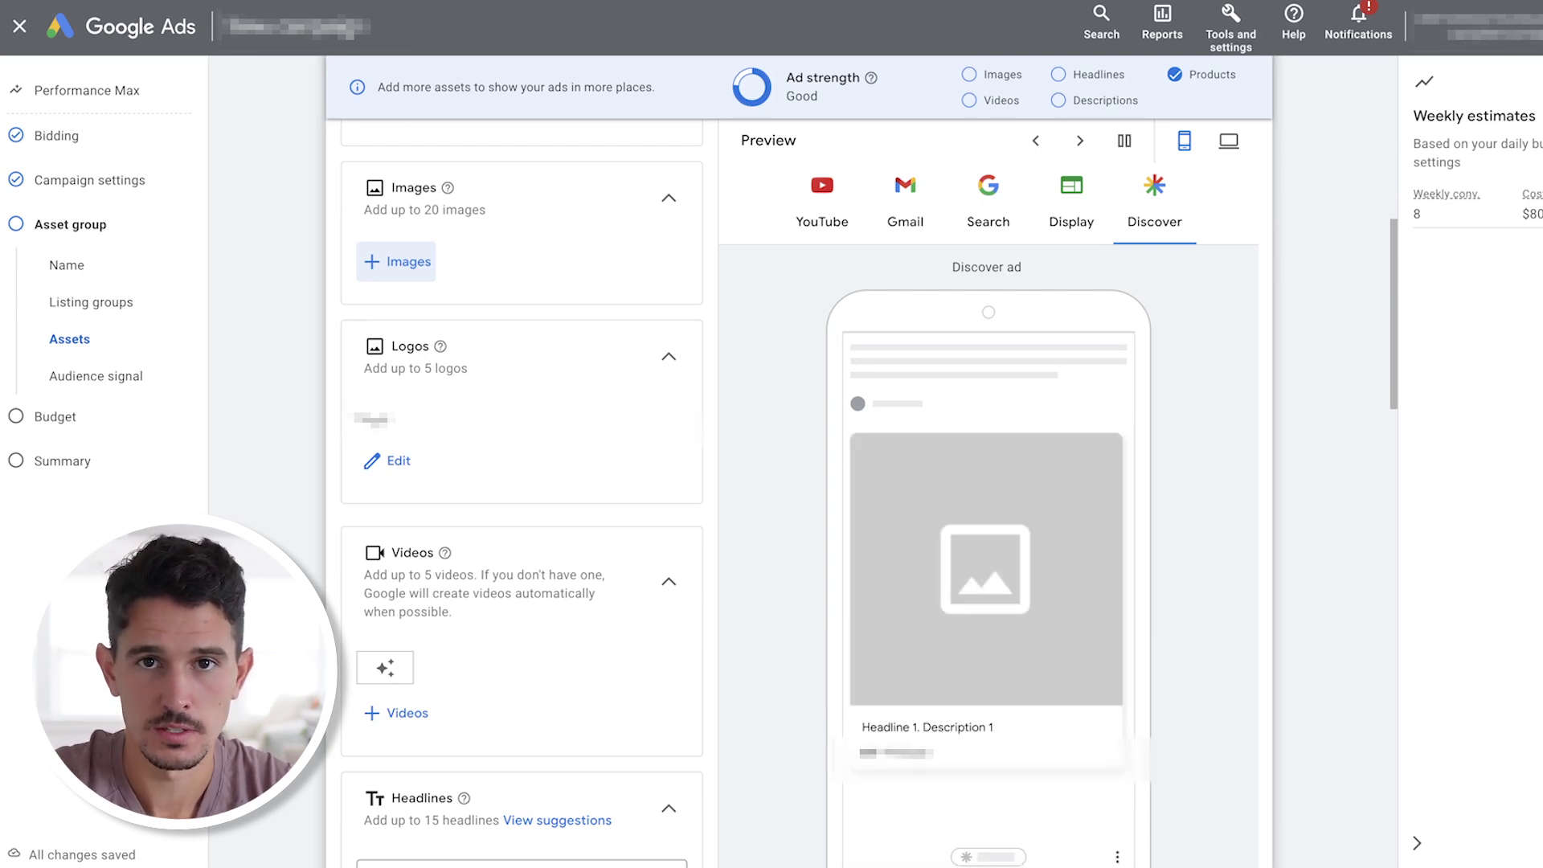
scroll(522, 483, "down", 1)
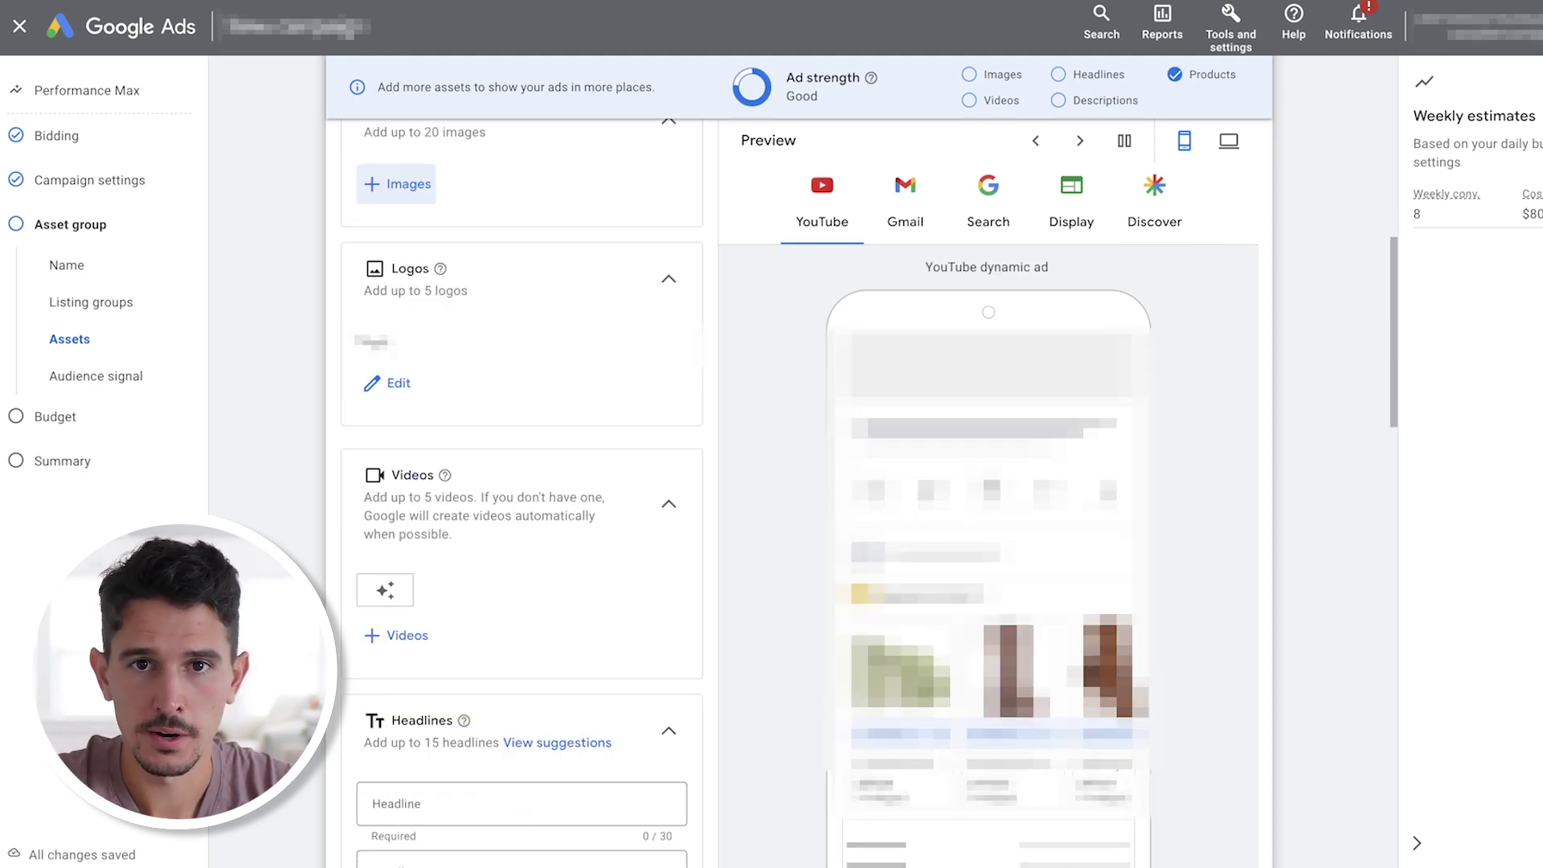
scroll(521, 321, "down", 2)
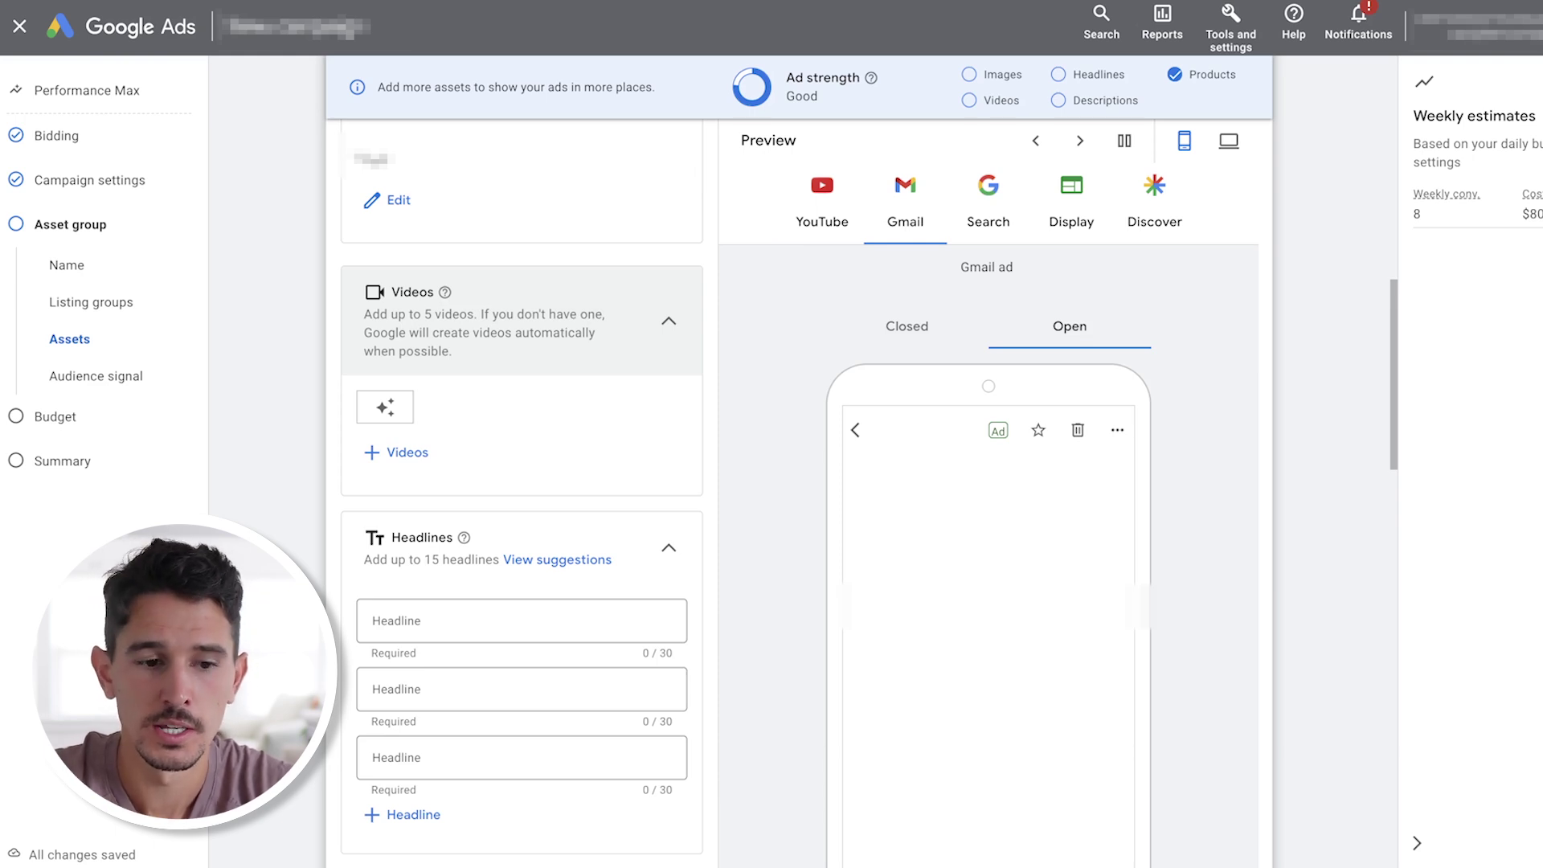
scroll(522, 483, "down", 5)
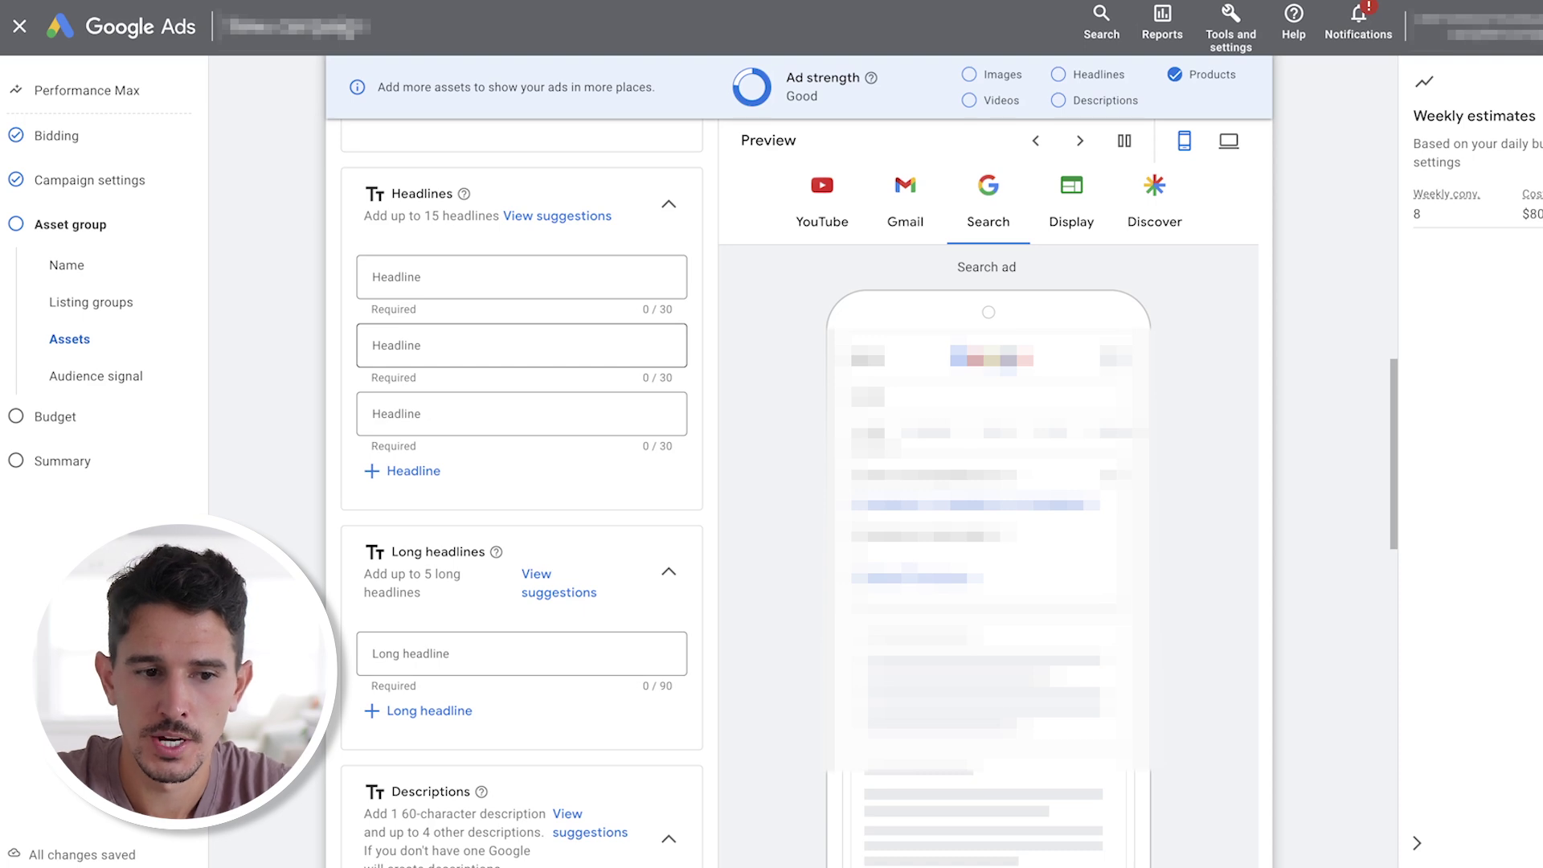
Enter the headlines 'Brand Name Official Site', 'Shop Now' and 'Shop Womens Shoes'
left_click(522, 277)
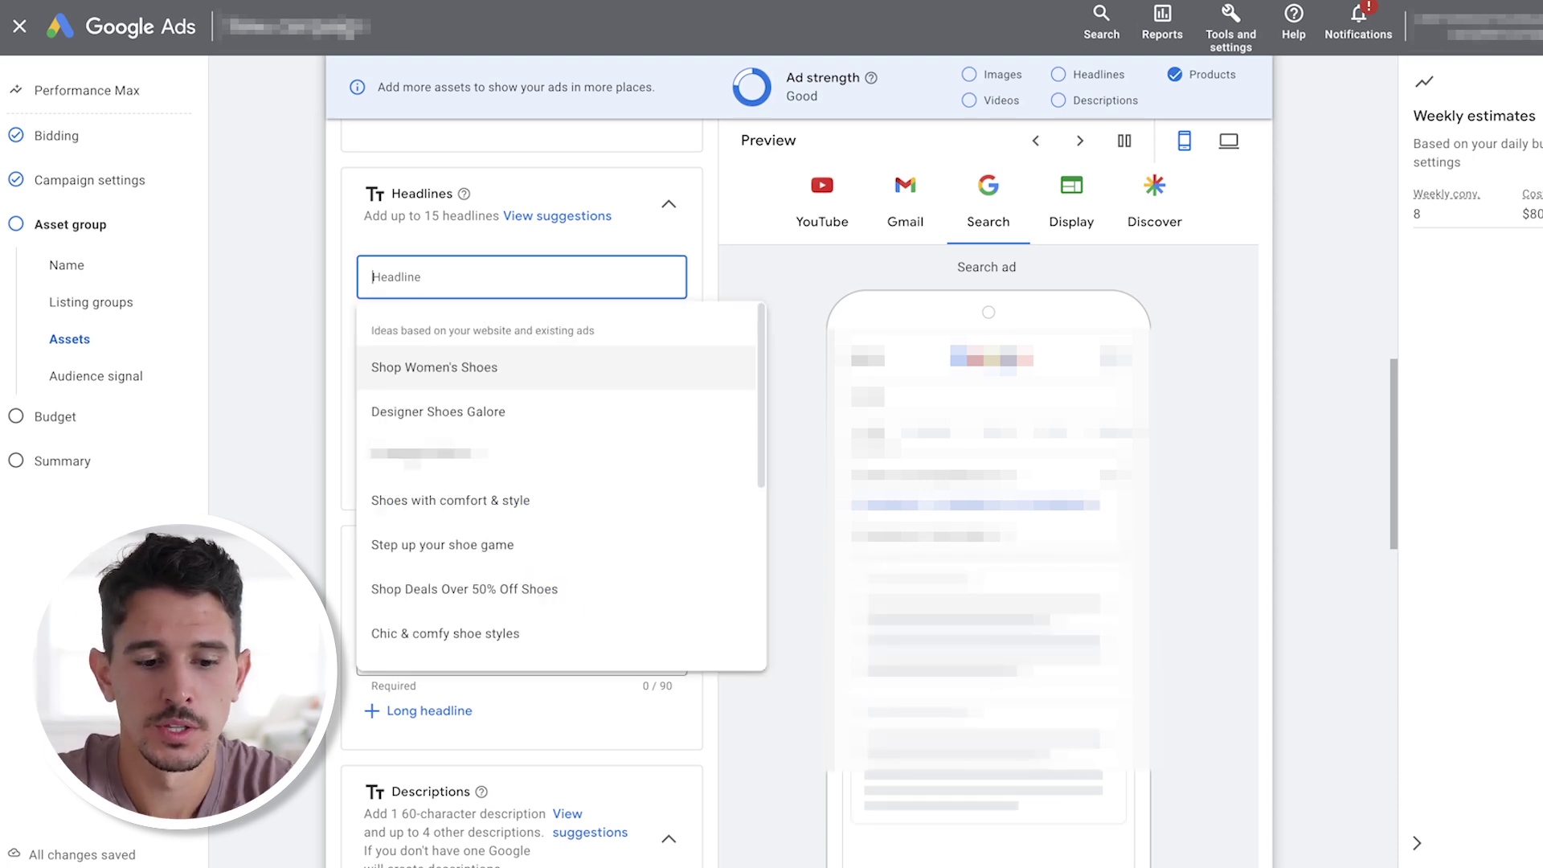
type("Brand Name Official Site")
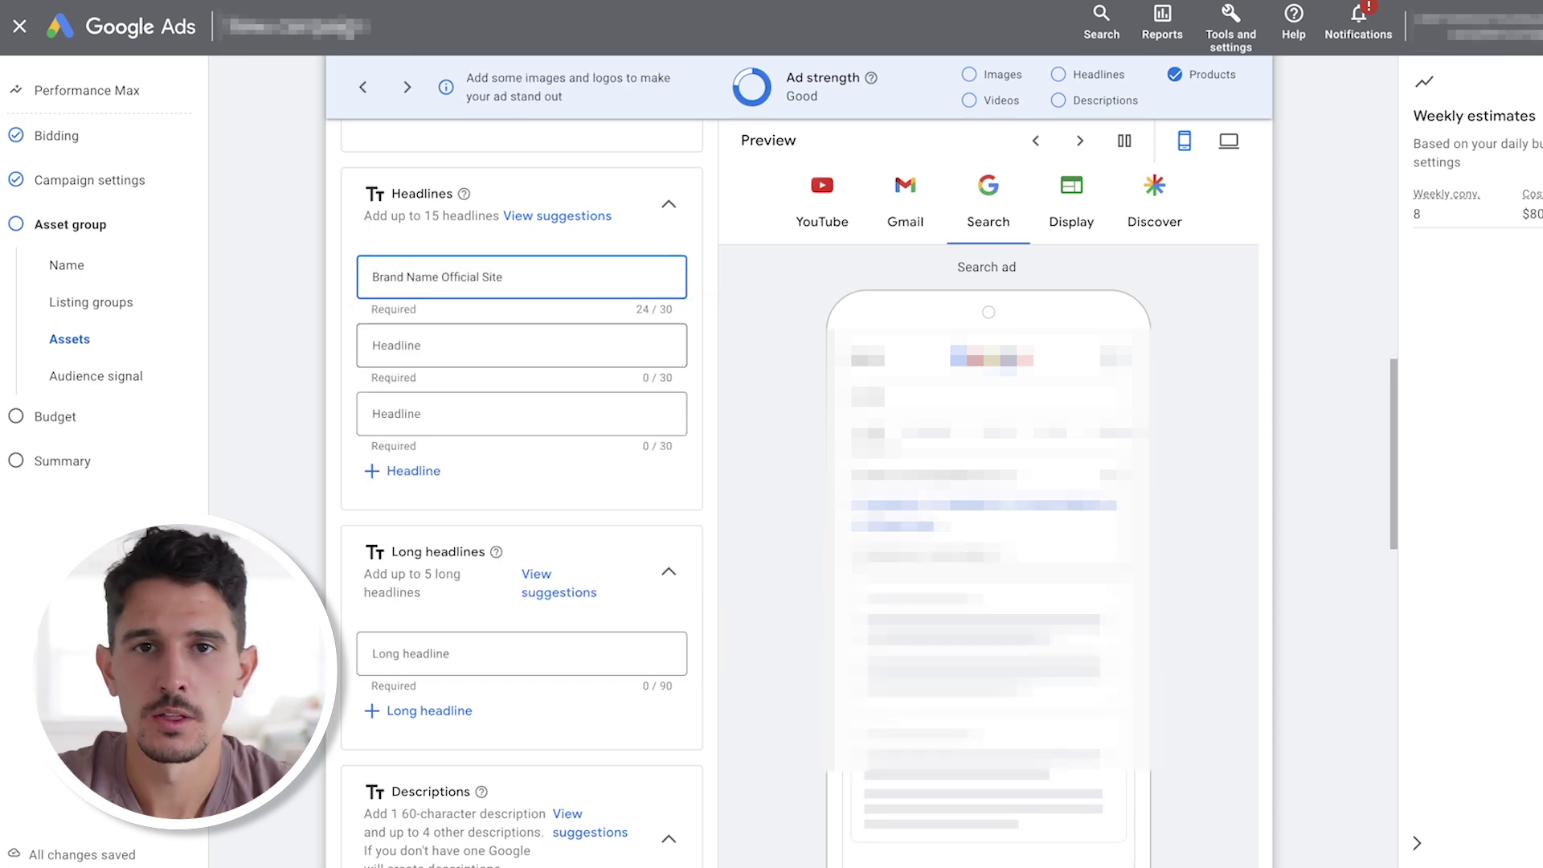
left_click(521, 345)
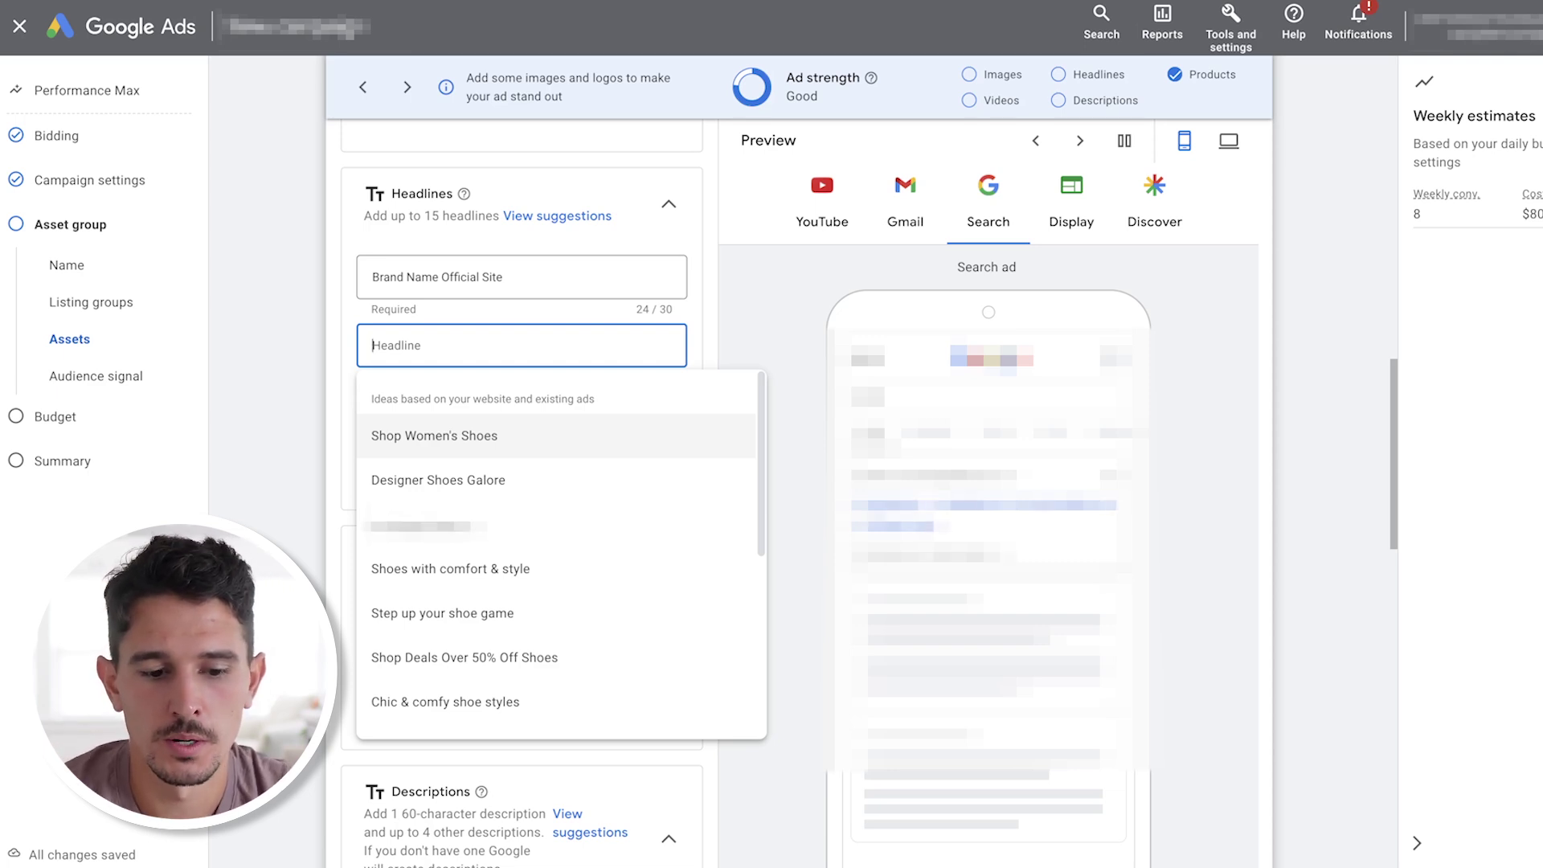
type("Shop Now")
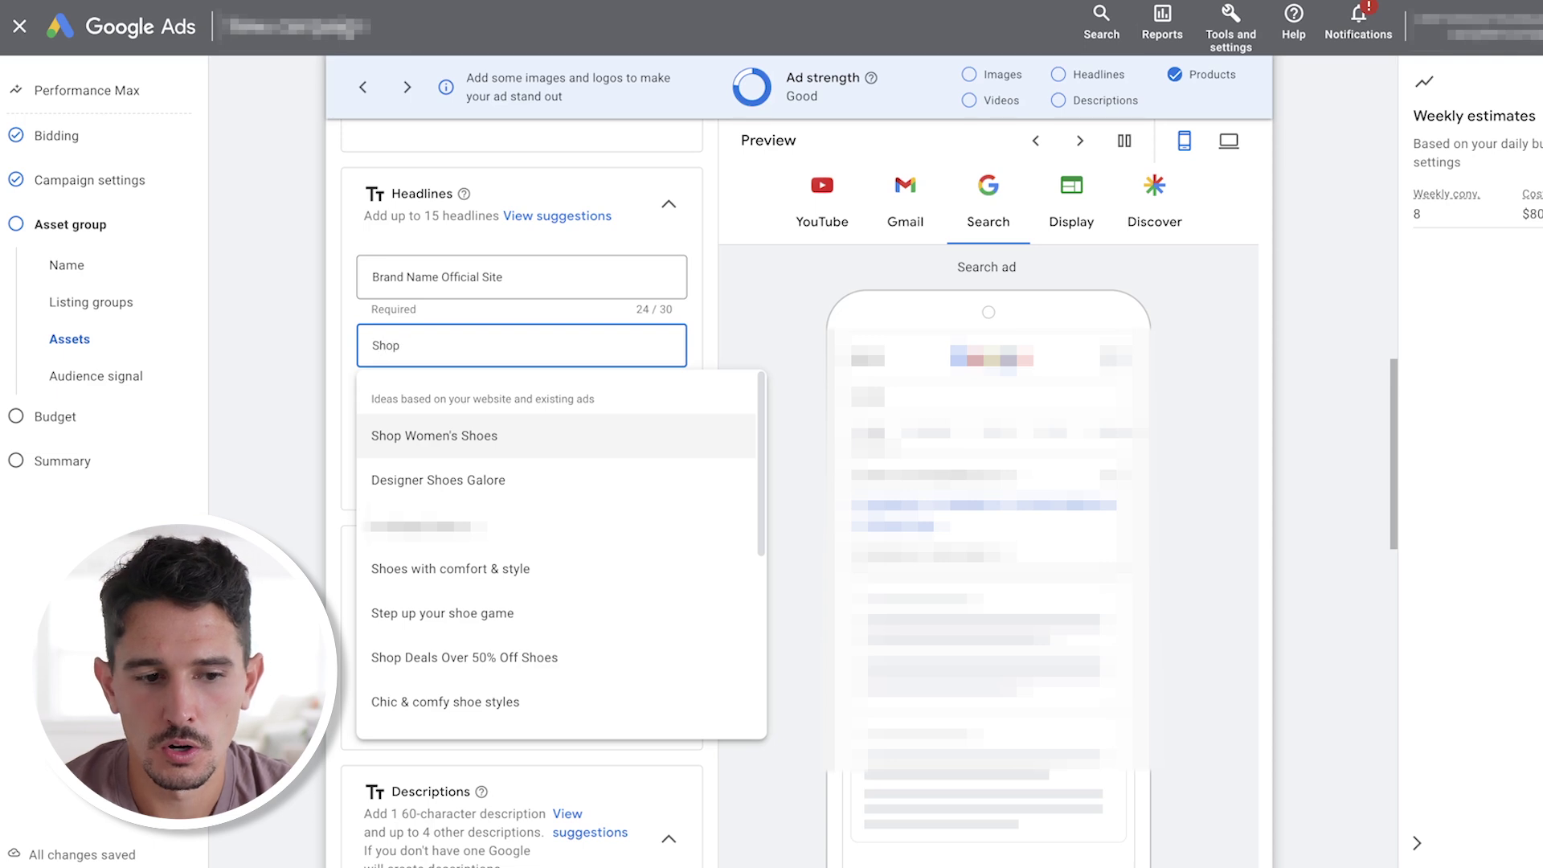
left_click(522, 413)
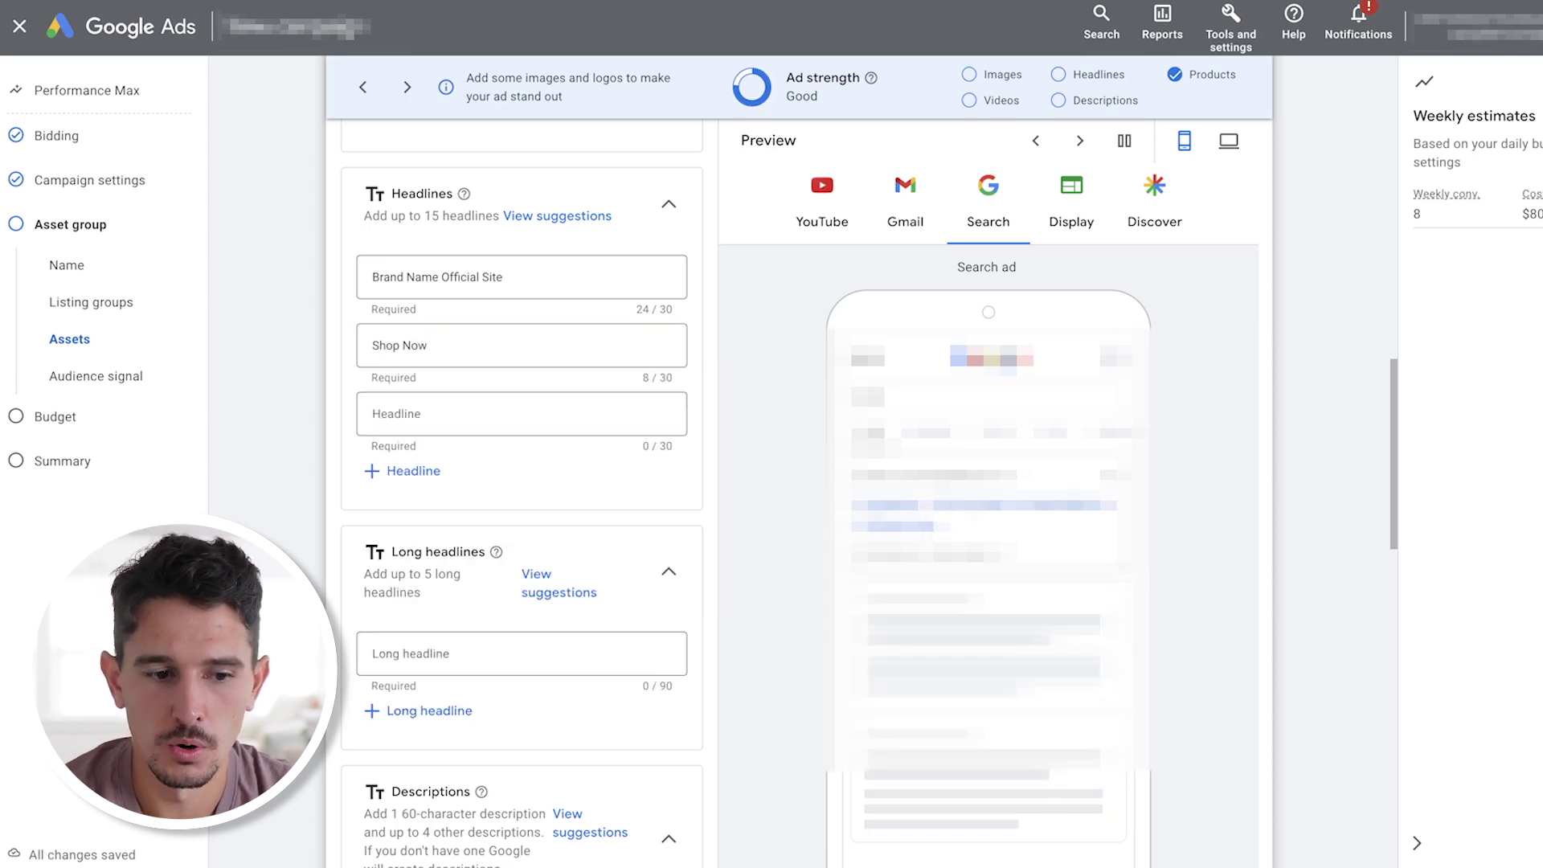
type("Shop Womens Shoes")
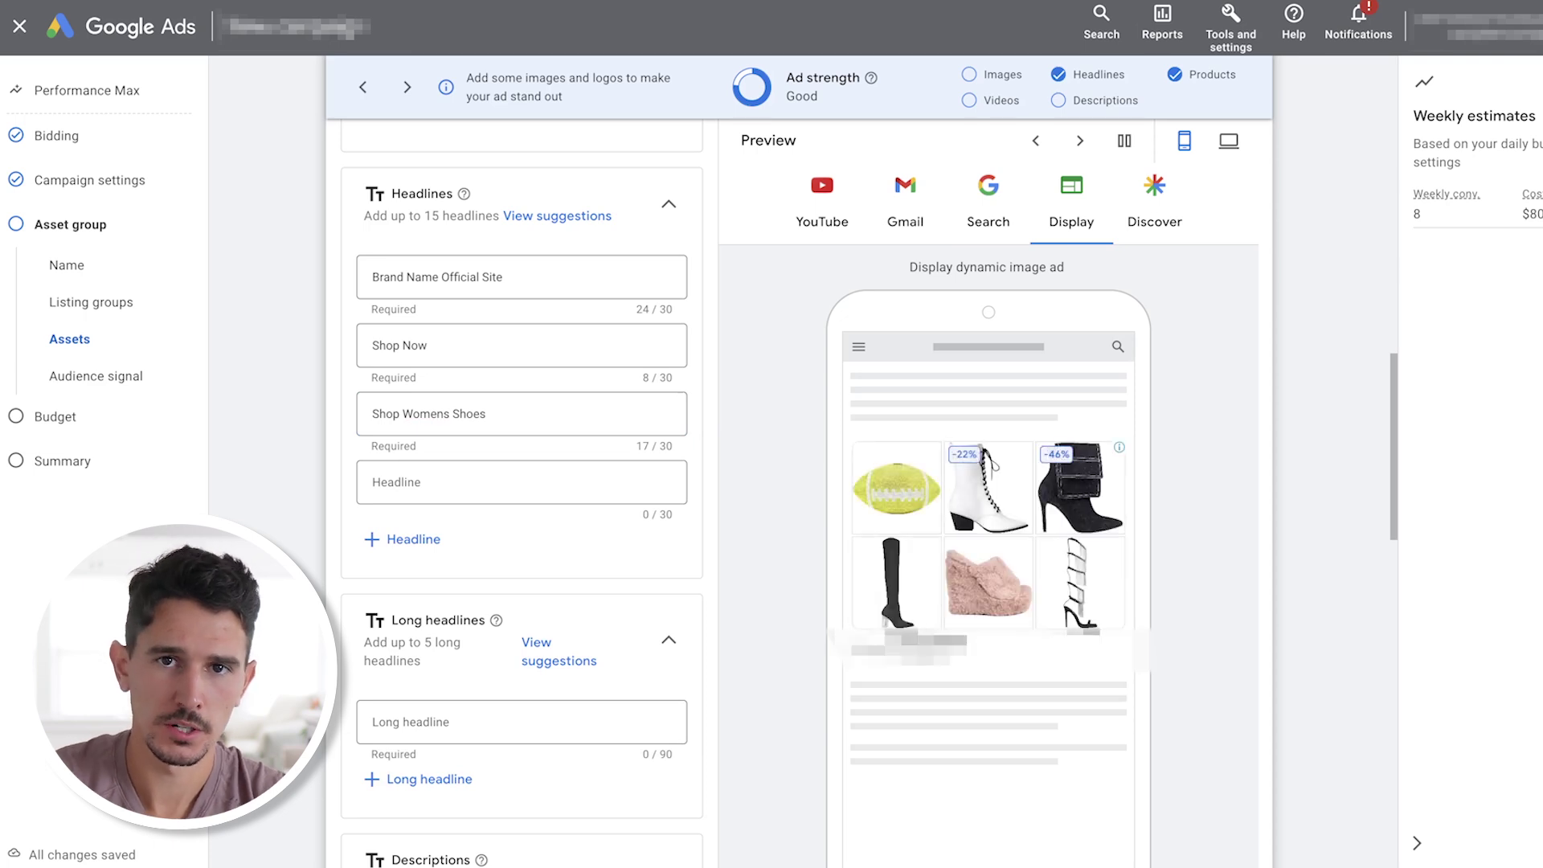
scroll(522, 482, "down", 5)
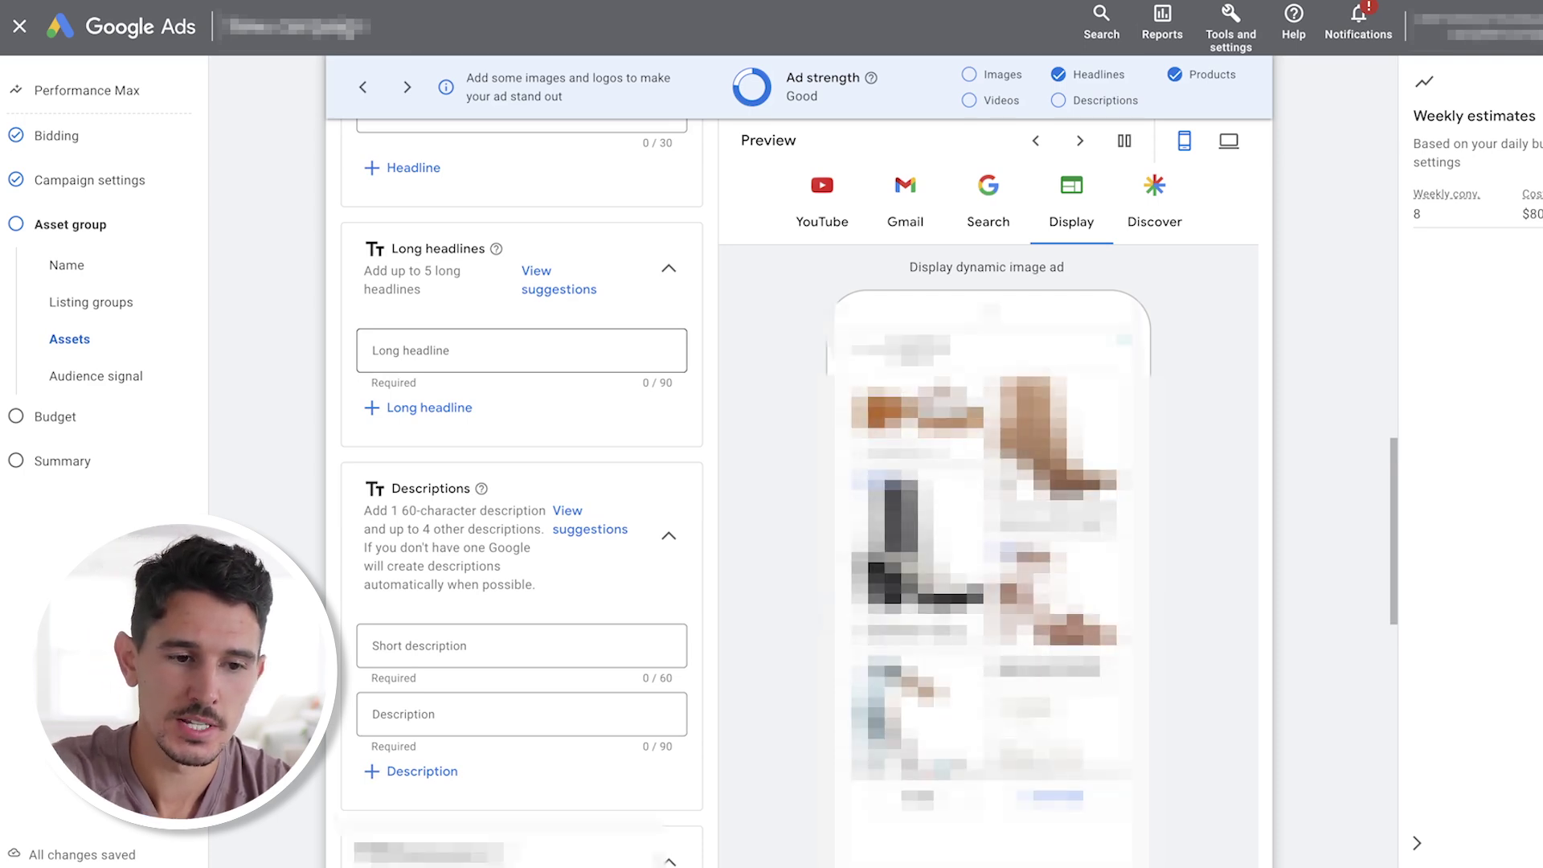
scroll(522, 482, "down", 5)
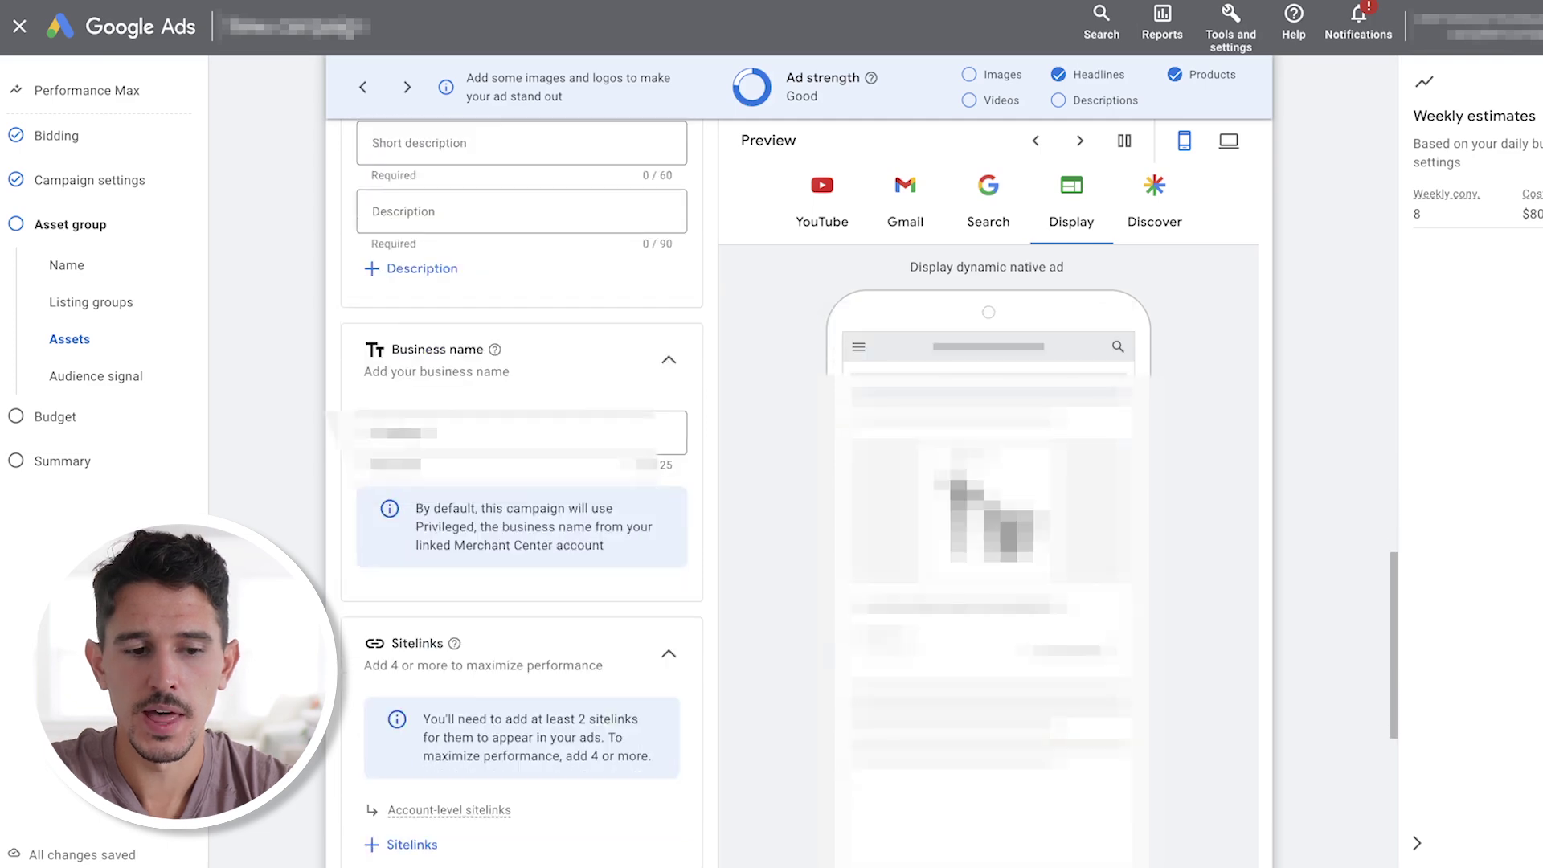
scroll(521, 483, "down", 7)
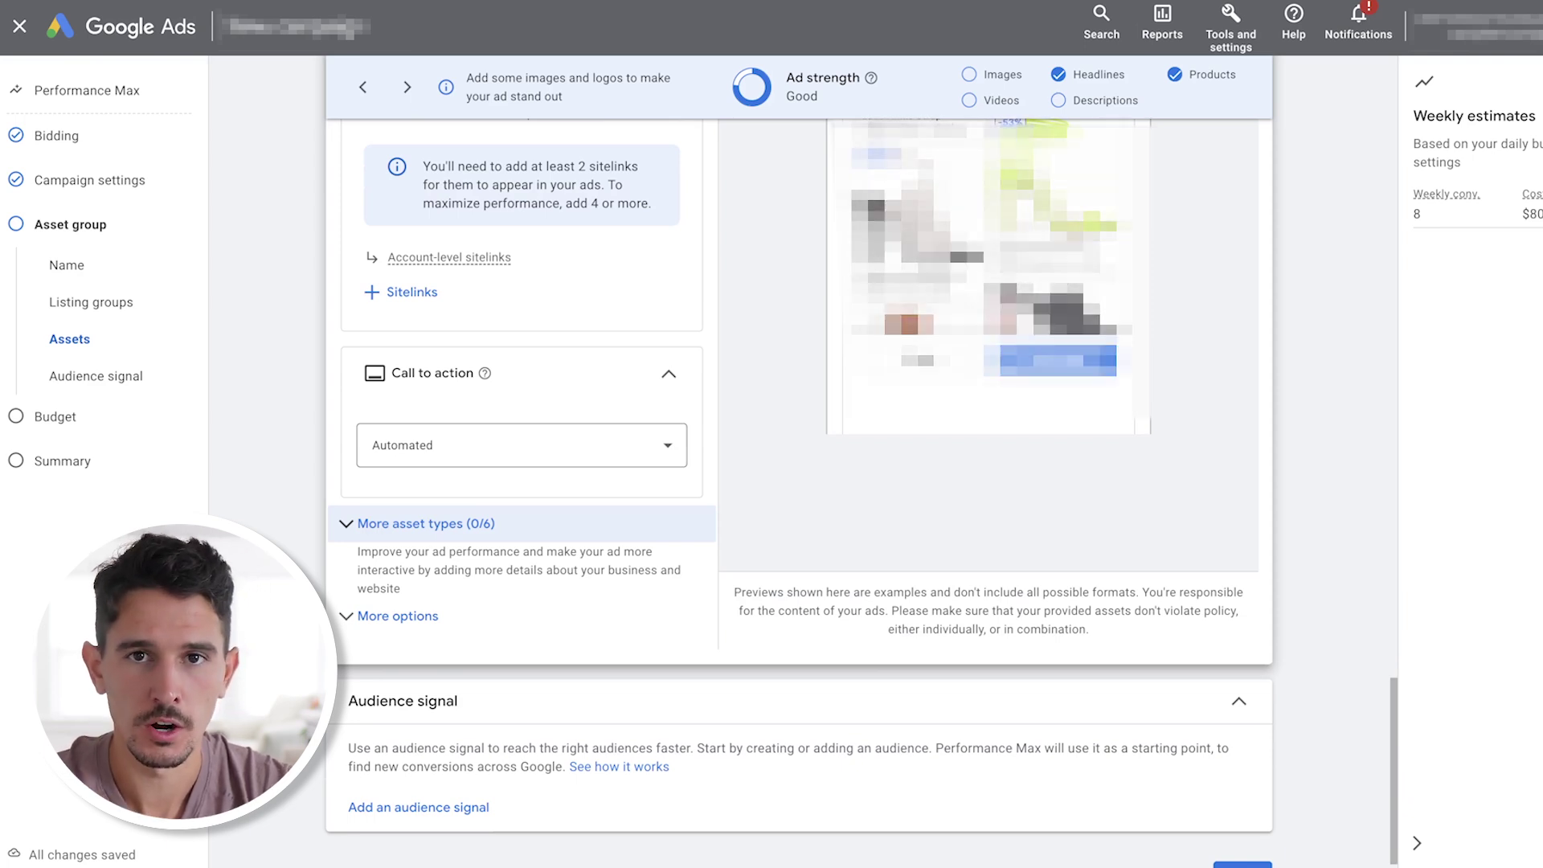
Create a new audience signal and browse its custom segments list
left_click(418, 807)
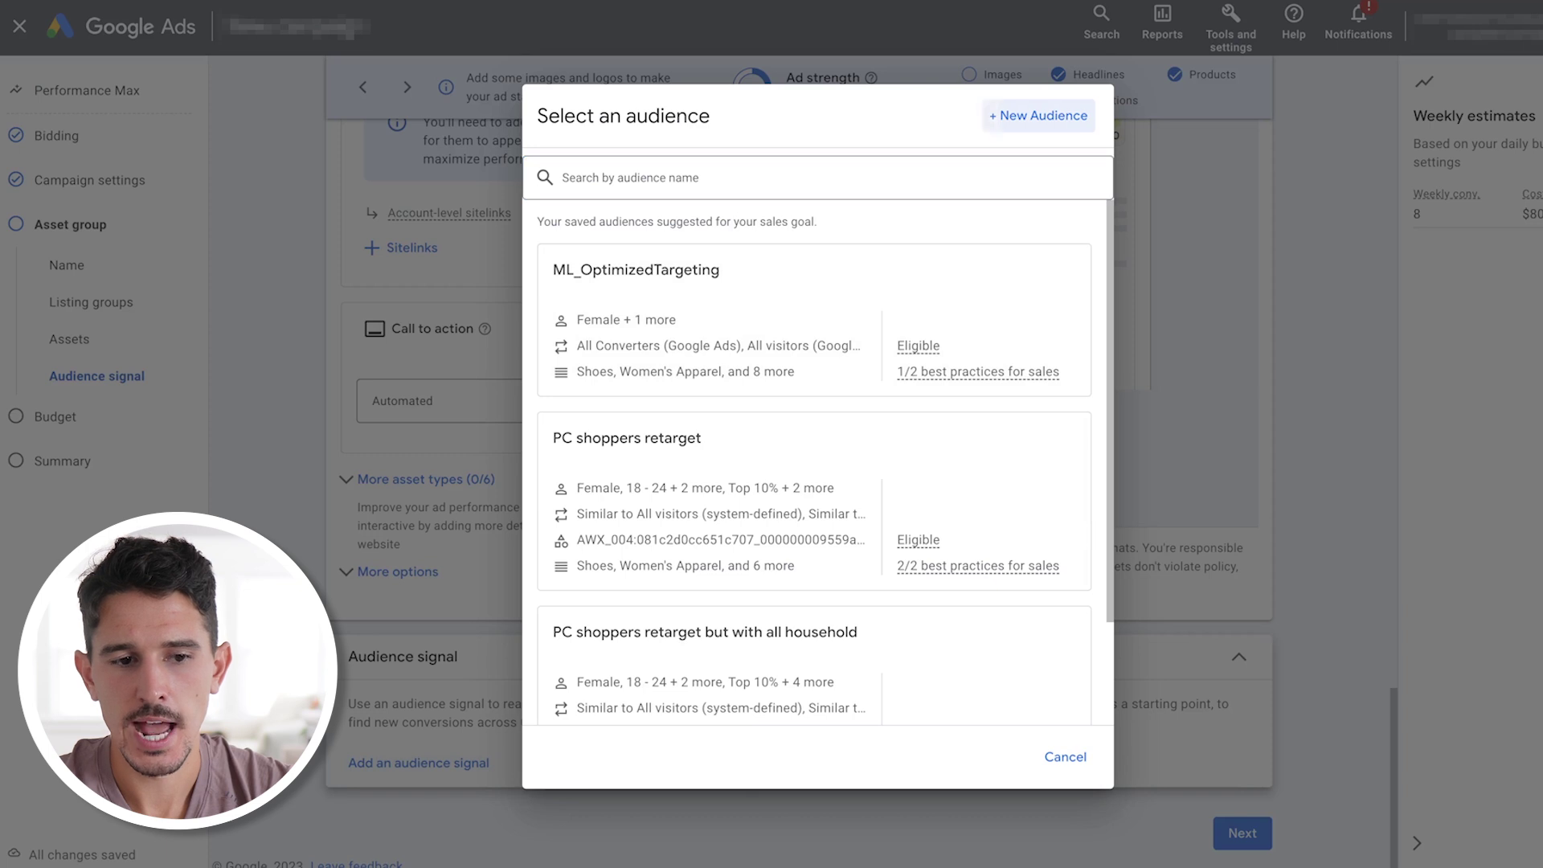
left_click(1038, 115)
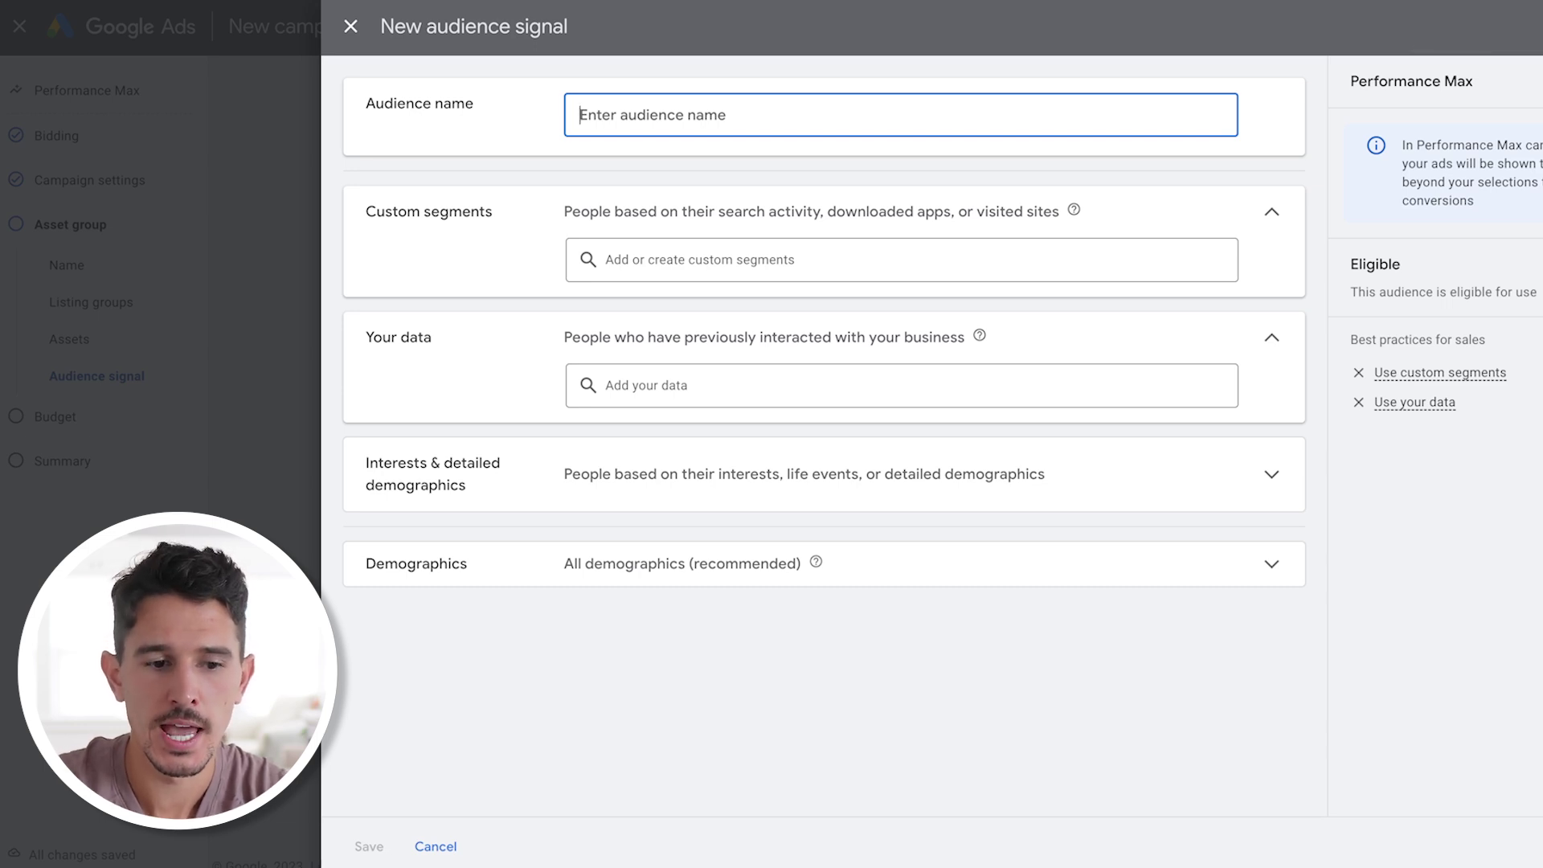
left_click(699, 260)
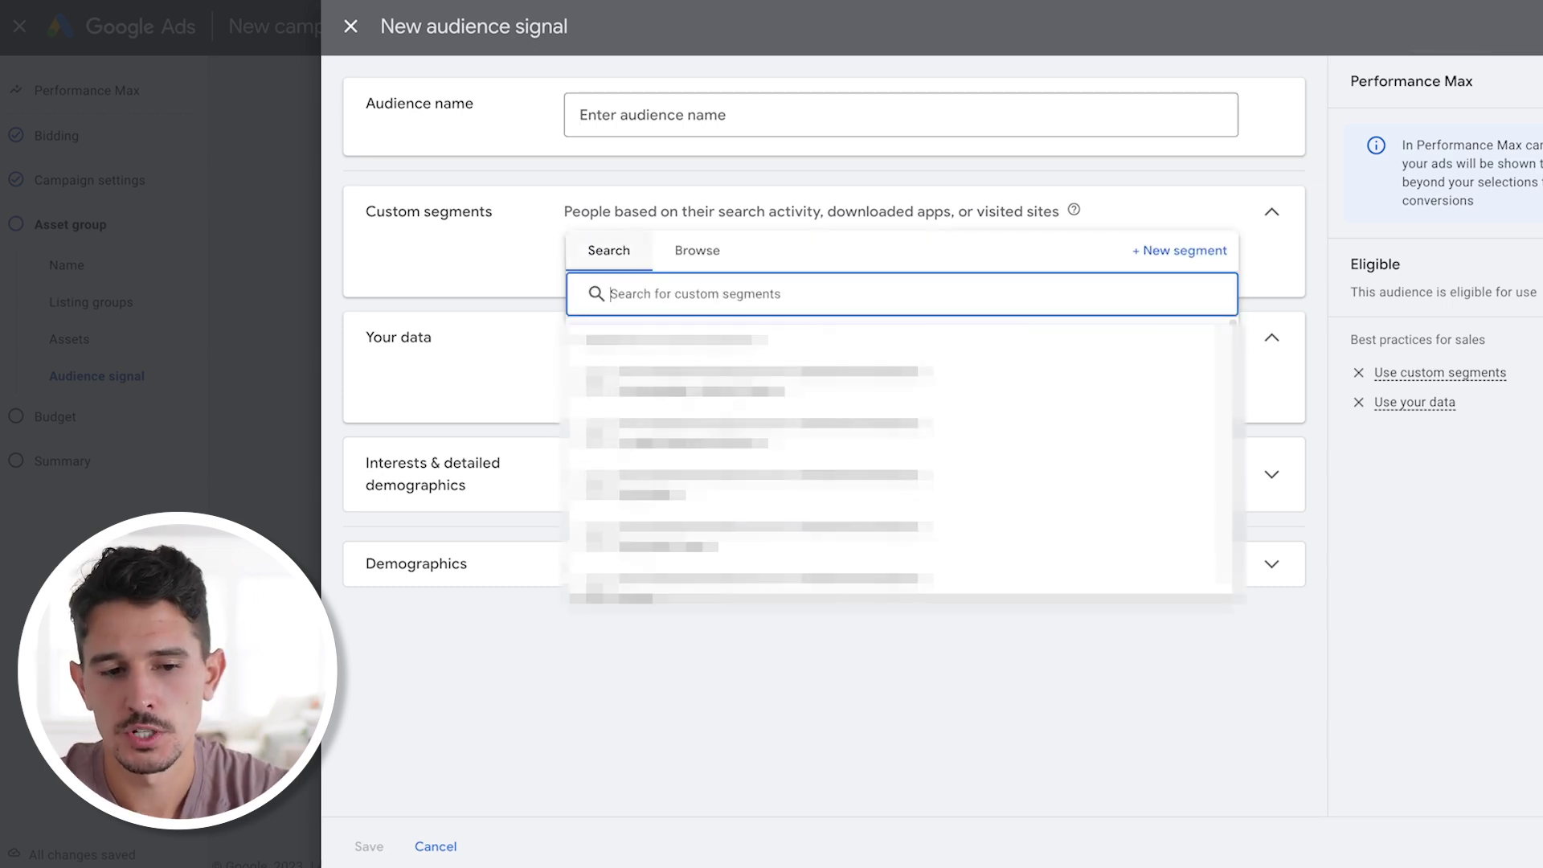
key("Escape")
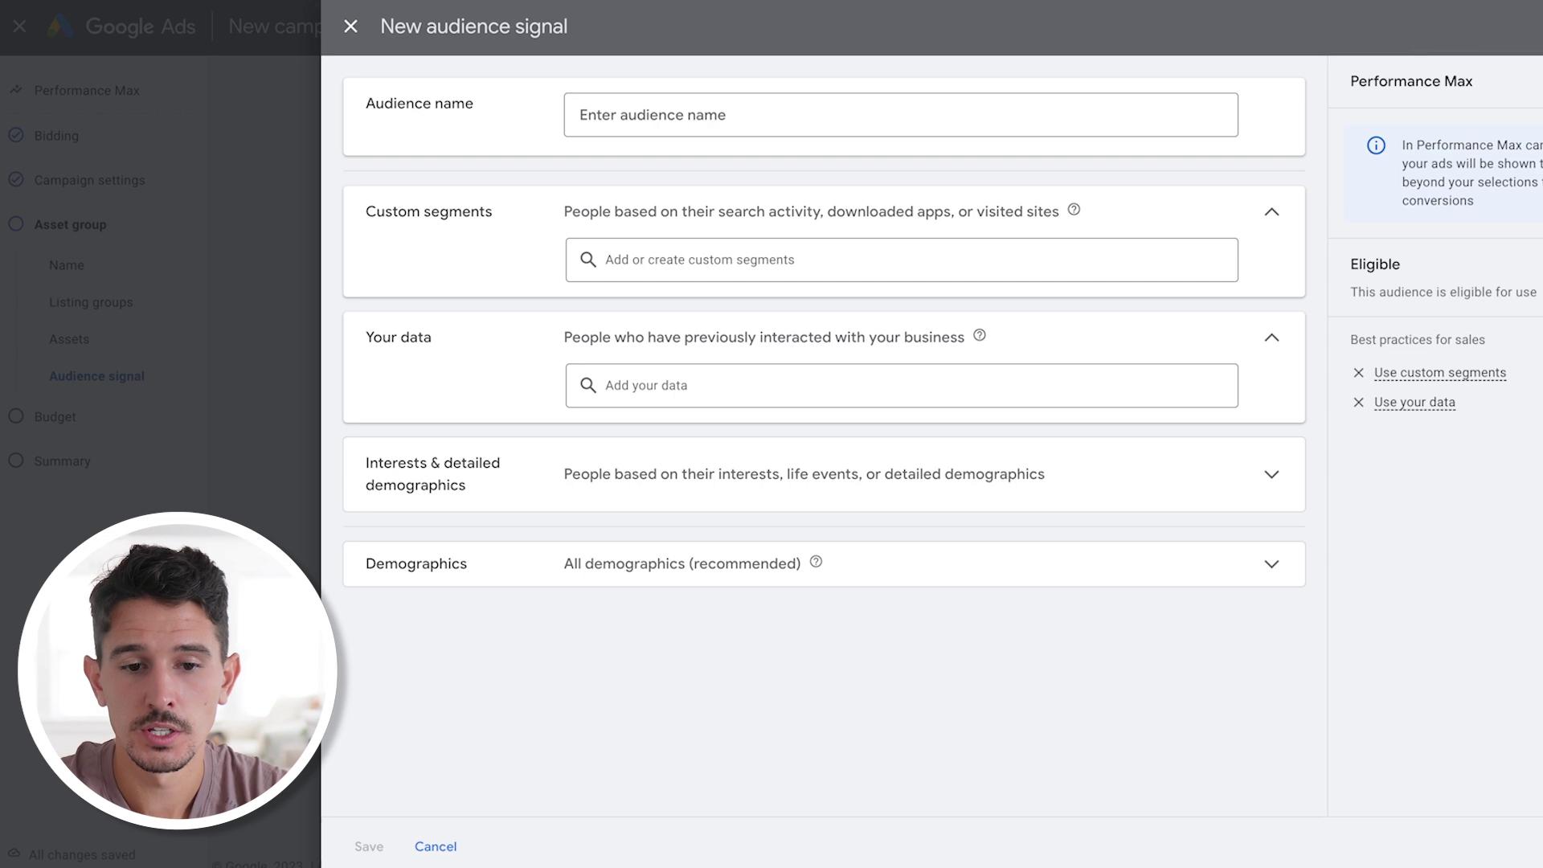
left_click(700, 259)
Draft a new custom segment based on search terms or interests, then abandon it
left_click(1181, 250)
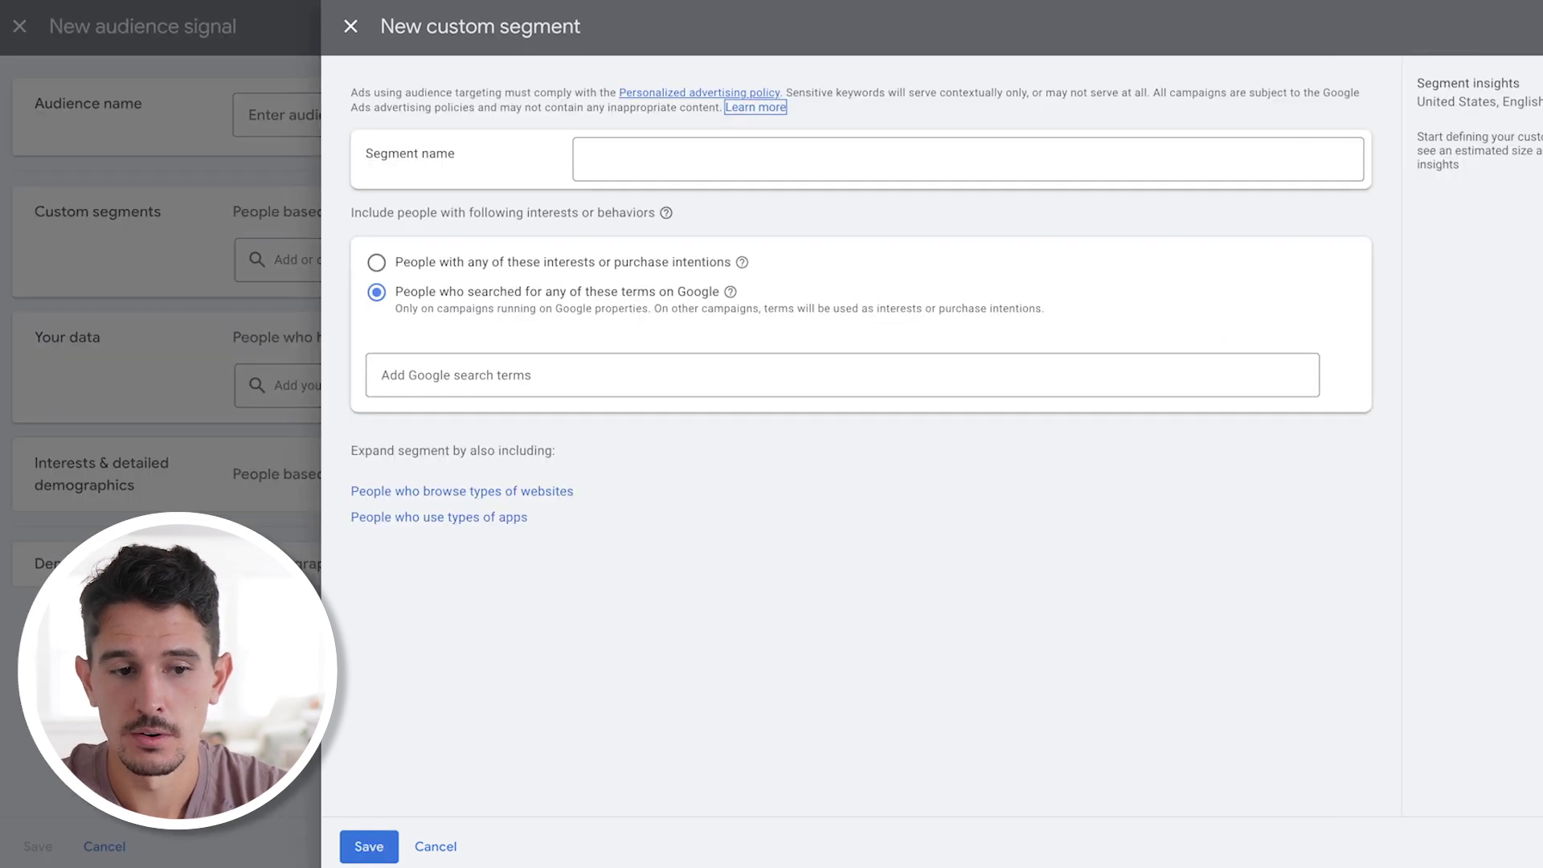
left_click(843, 374)
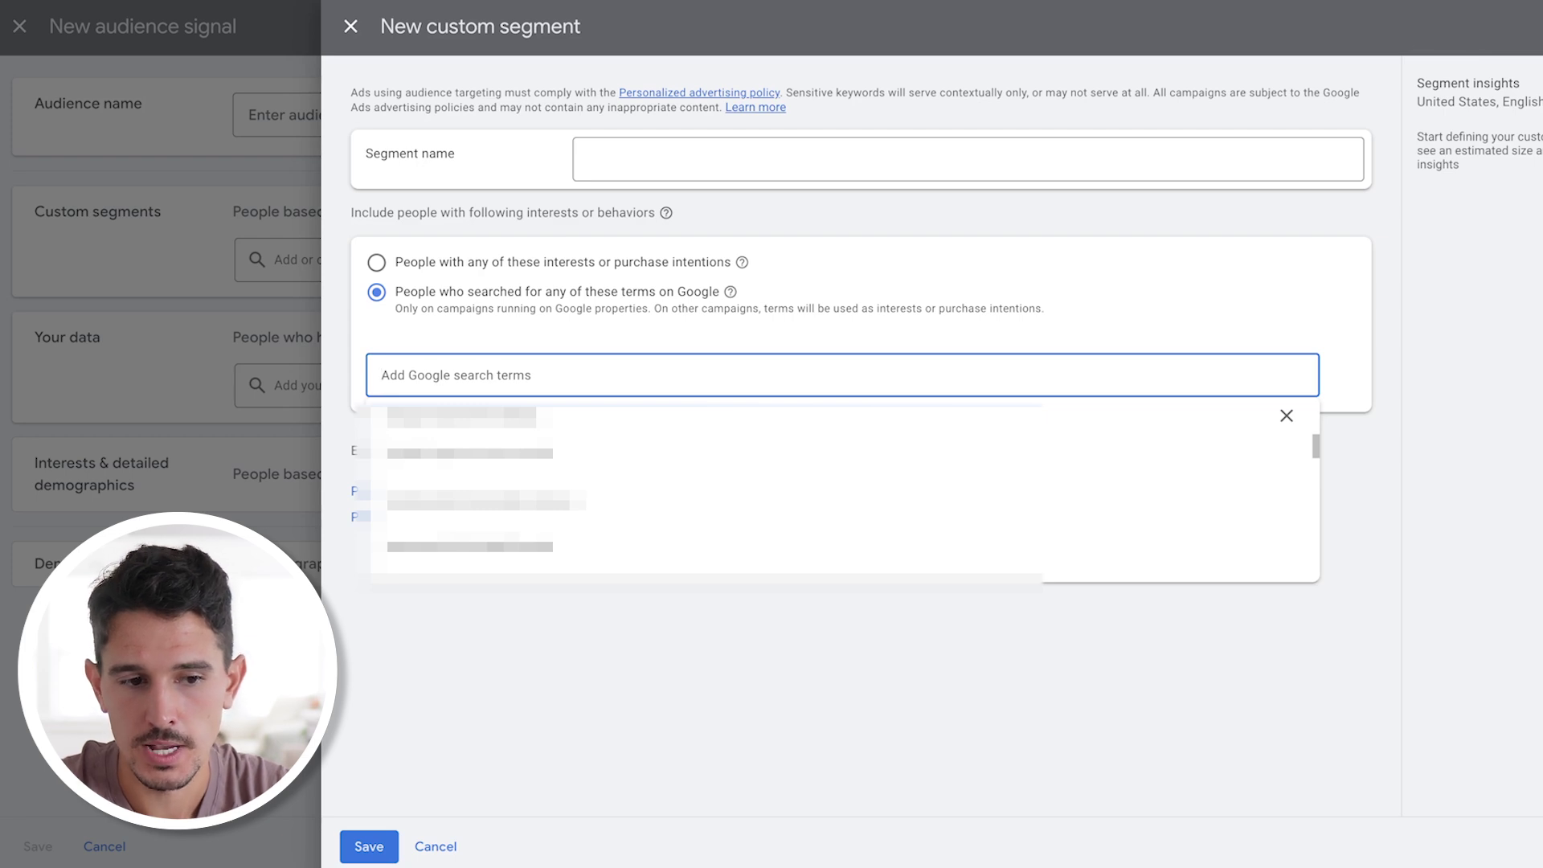
left_click(376, 262)
left_click(376, 292)
left_click(376, 263)
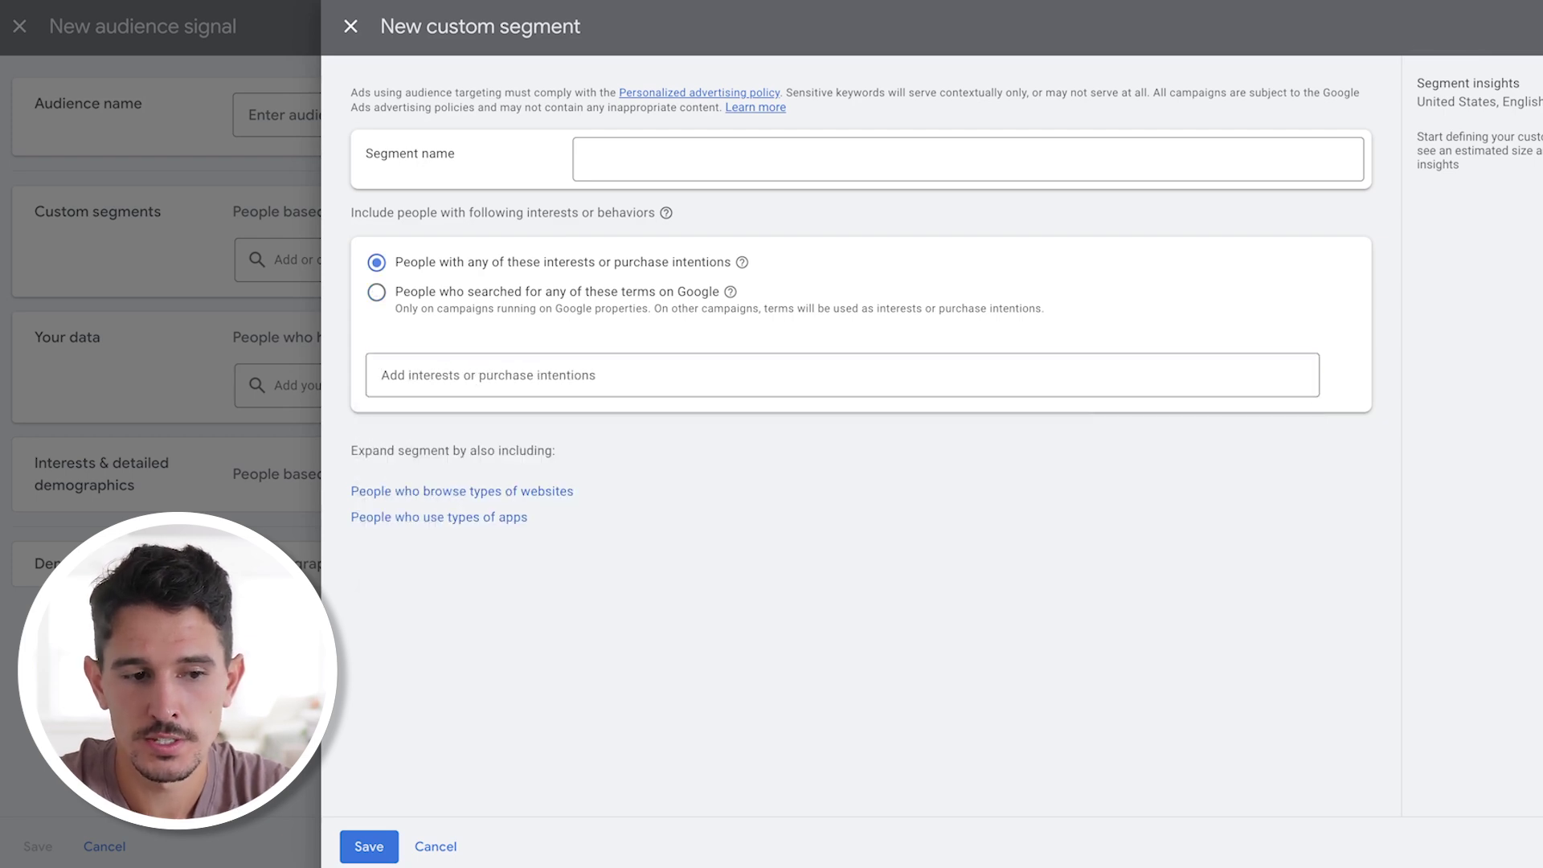
key("Escape")
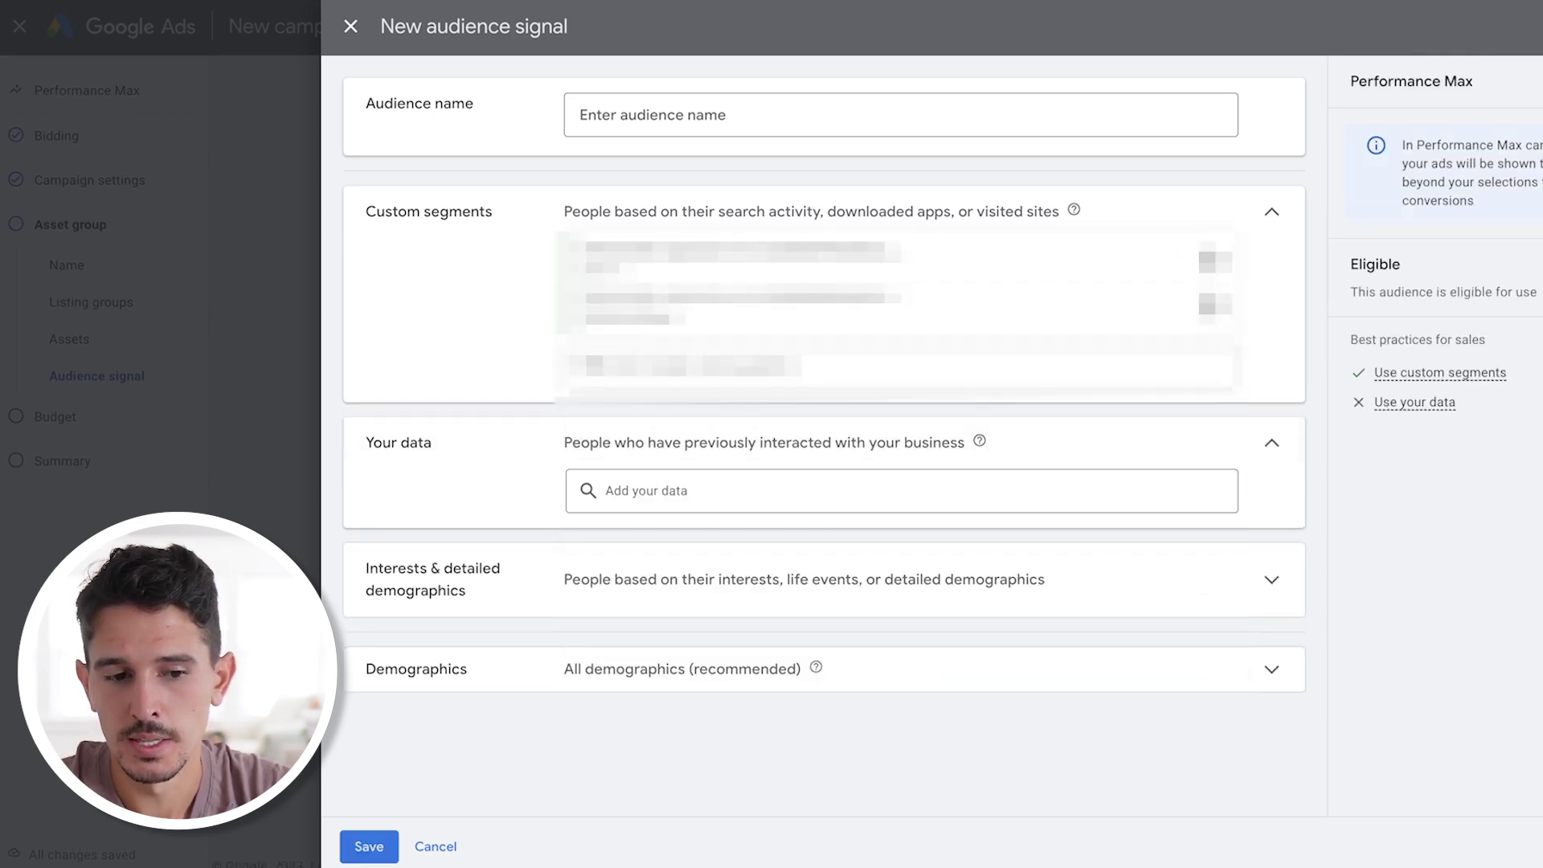
Tick the Ads Purchase All Time and Ads Site Visit 30 Days lists under Your data
left_click(902, 490)
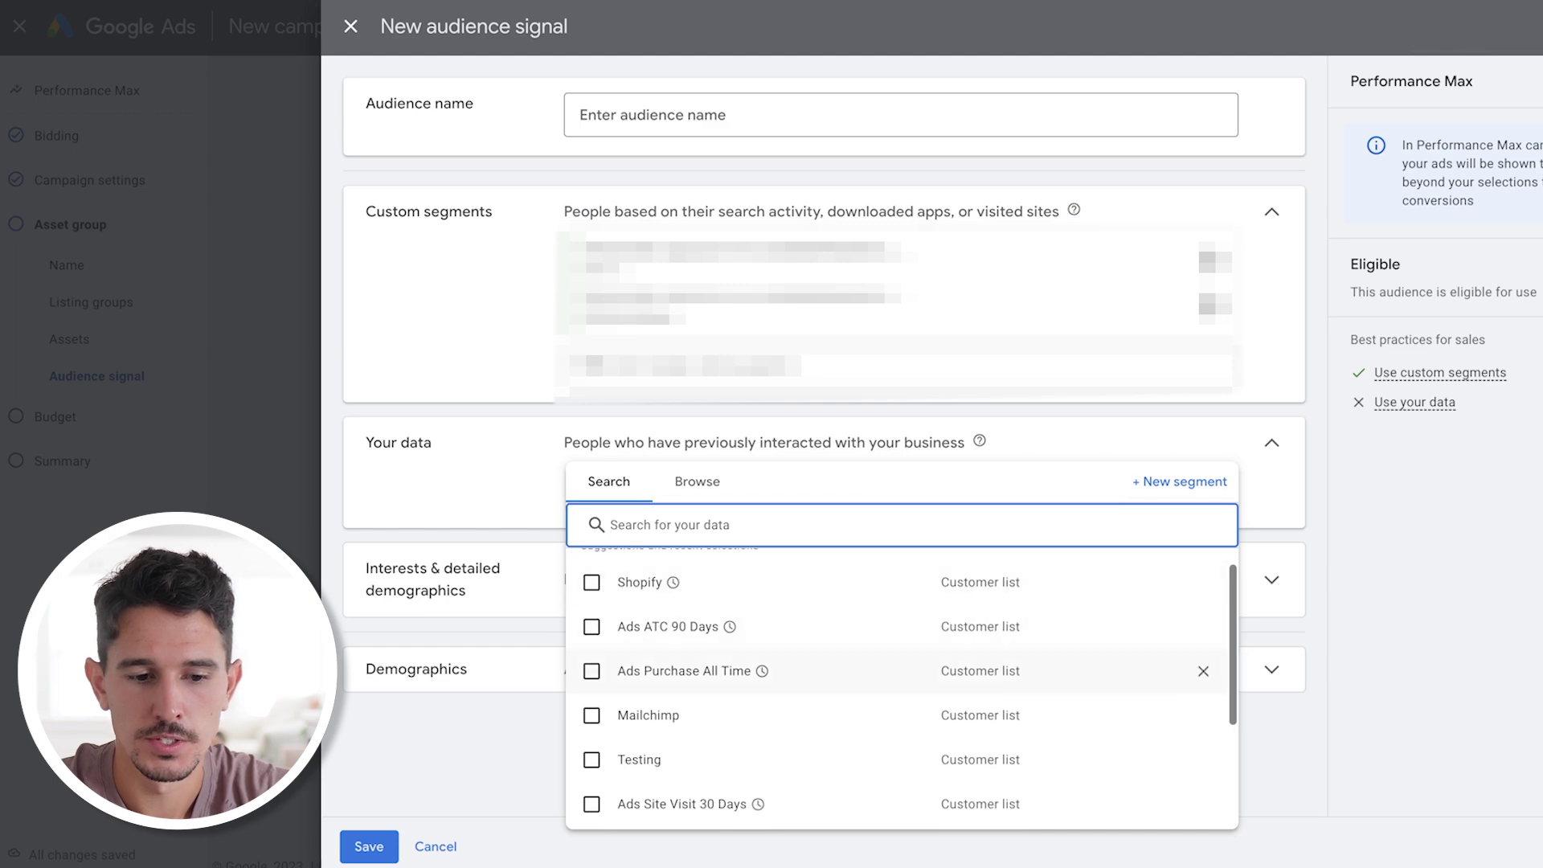
left_click(884, 672)
left_click(885, 716)
left_click(804, 668)
Check Shoes, Shoe Stores, DSW, High Heels, Women's Work Shoes and Elevator Shoes as interest segments
left_click(804, 667)
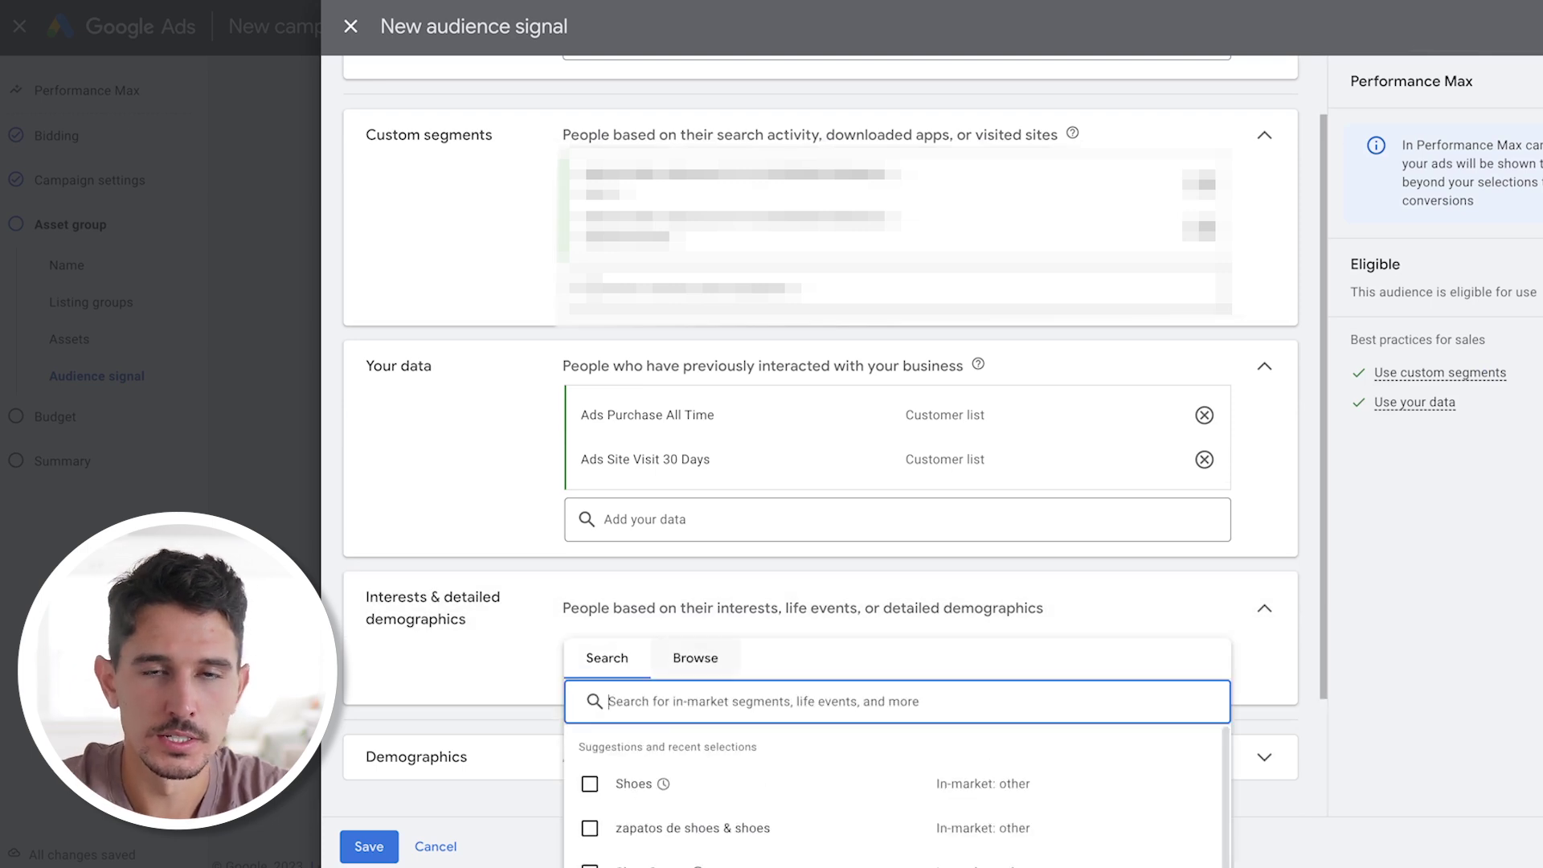
mouse_move(724, 675)
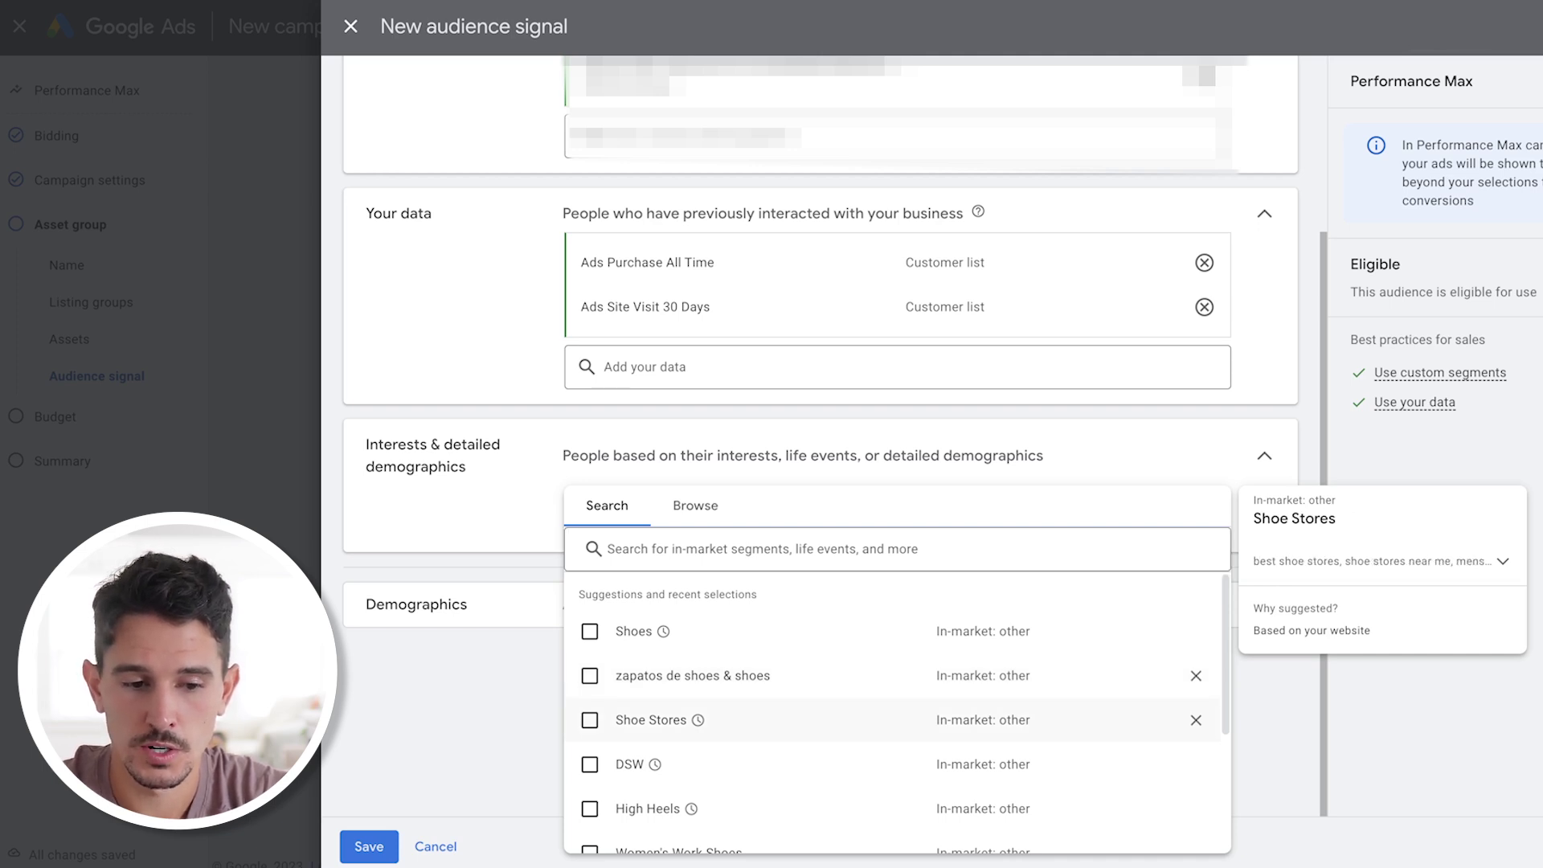
left_click(634, 631)
left_click(652, 717)
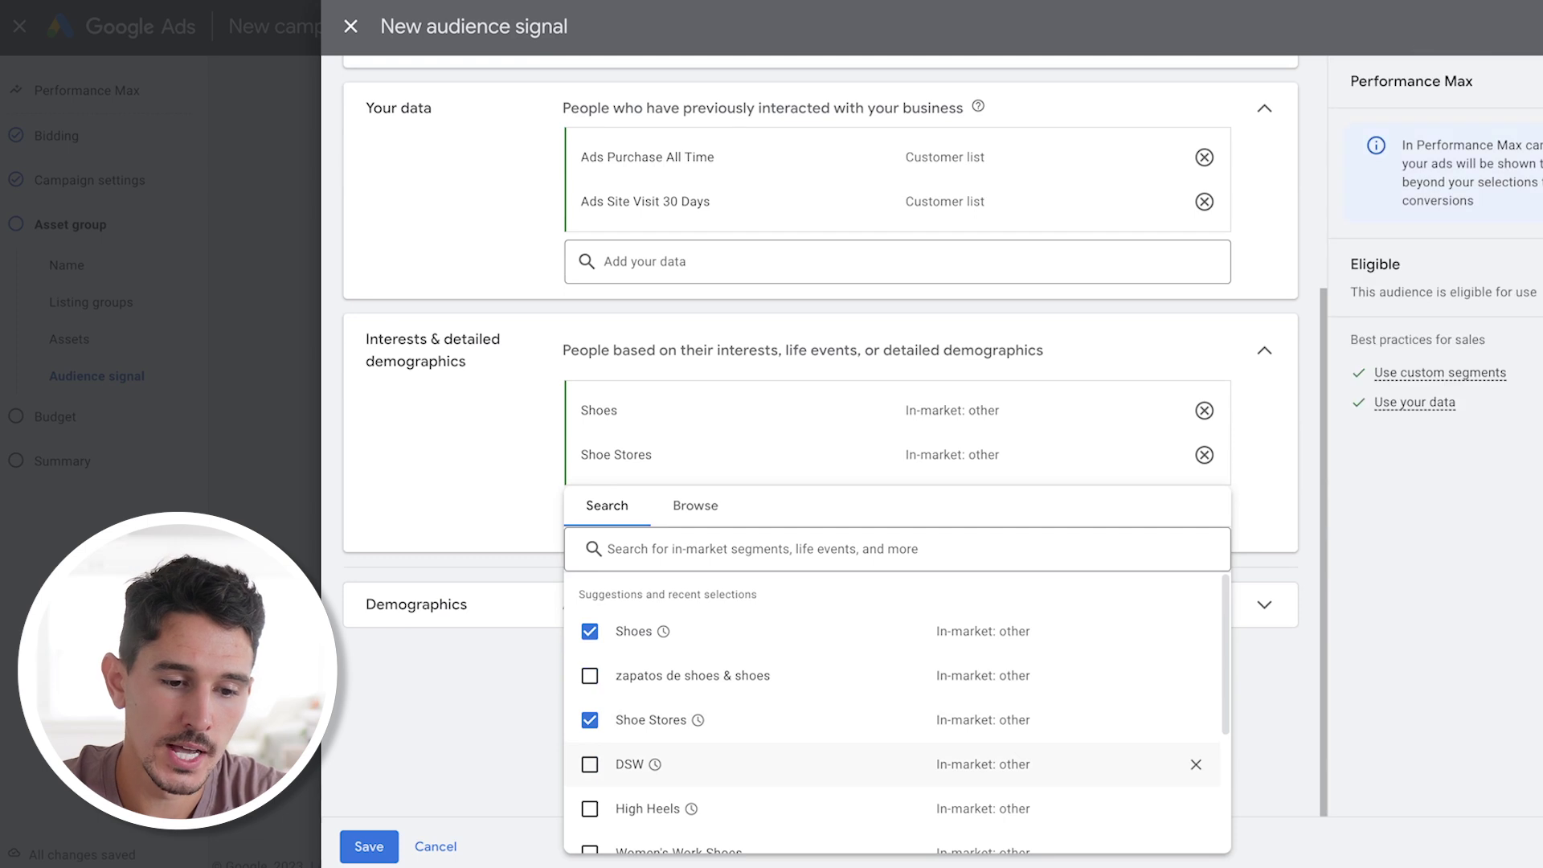
left_click(630, 763)
left_click(648, 806)
left_click(679, 804)
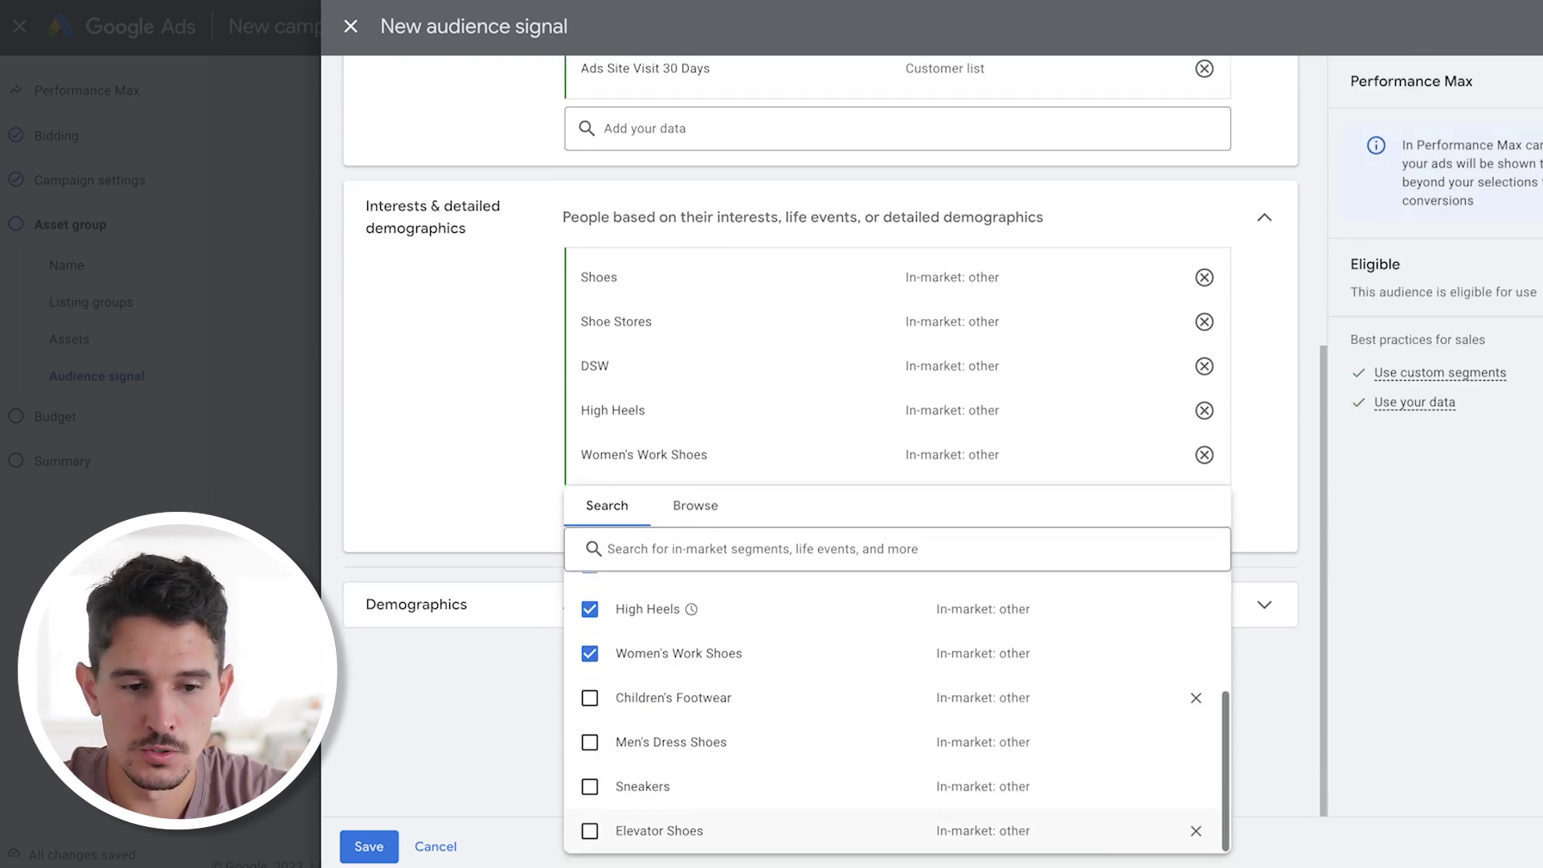
left_click(654, 827)
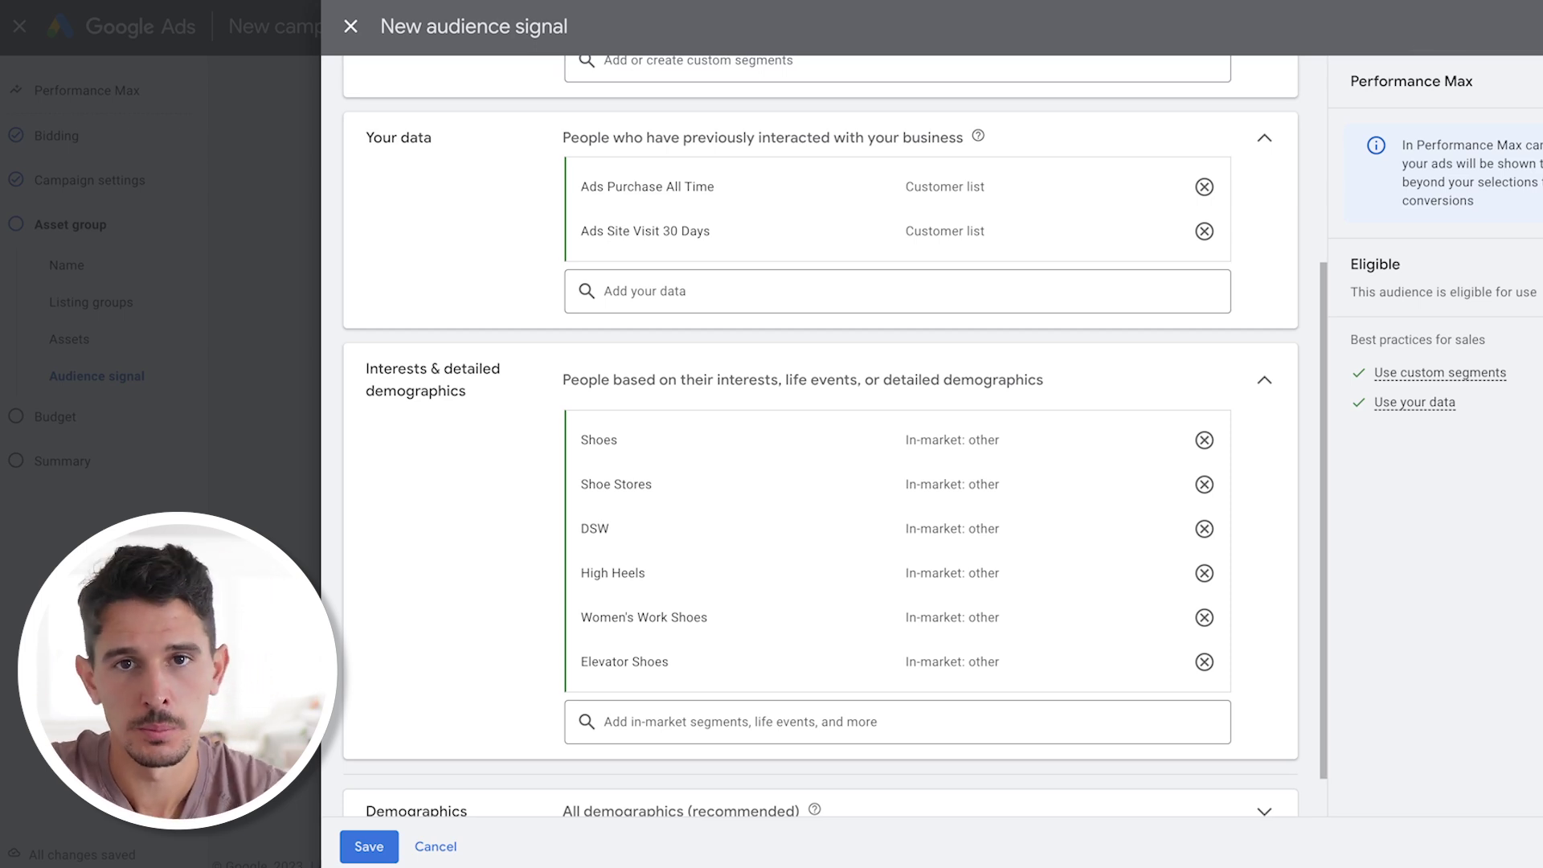
scroll(836, 436, "down", 1)
Scroll further down through the audience signal dialog
scroll(836, 437, "down", 4)
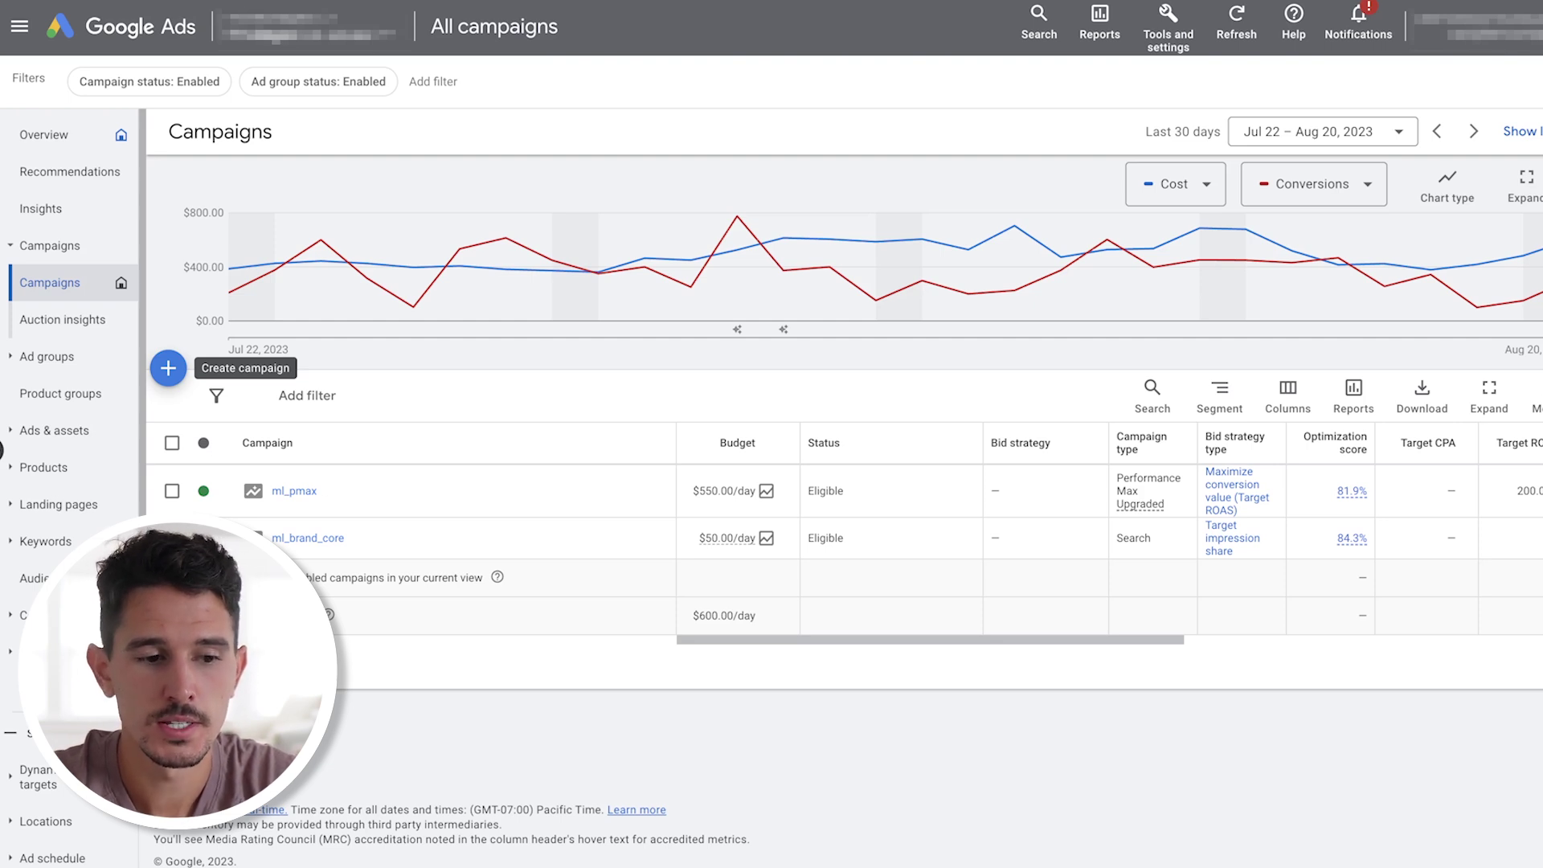
Start a new Sales-objective campaign and remove the Add to cart goal, keeping only Purchases
left_click(168, 368)
left_click(249, 383)
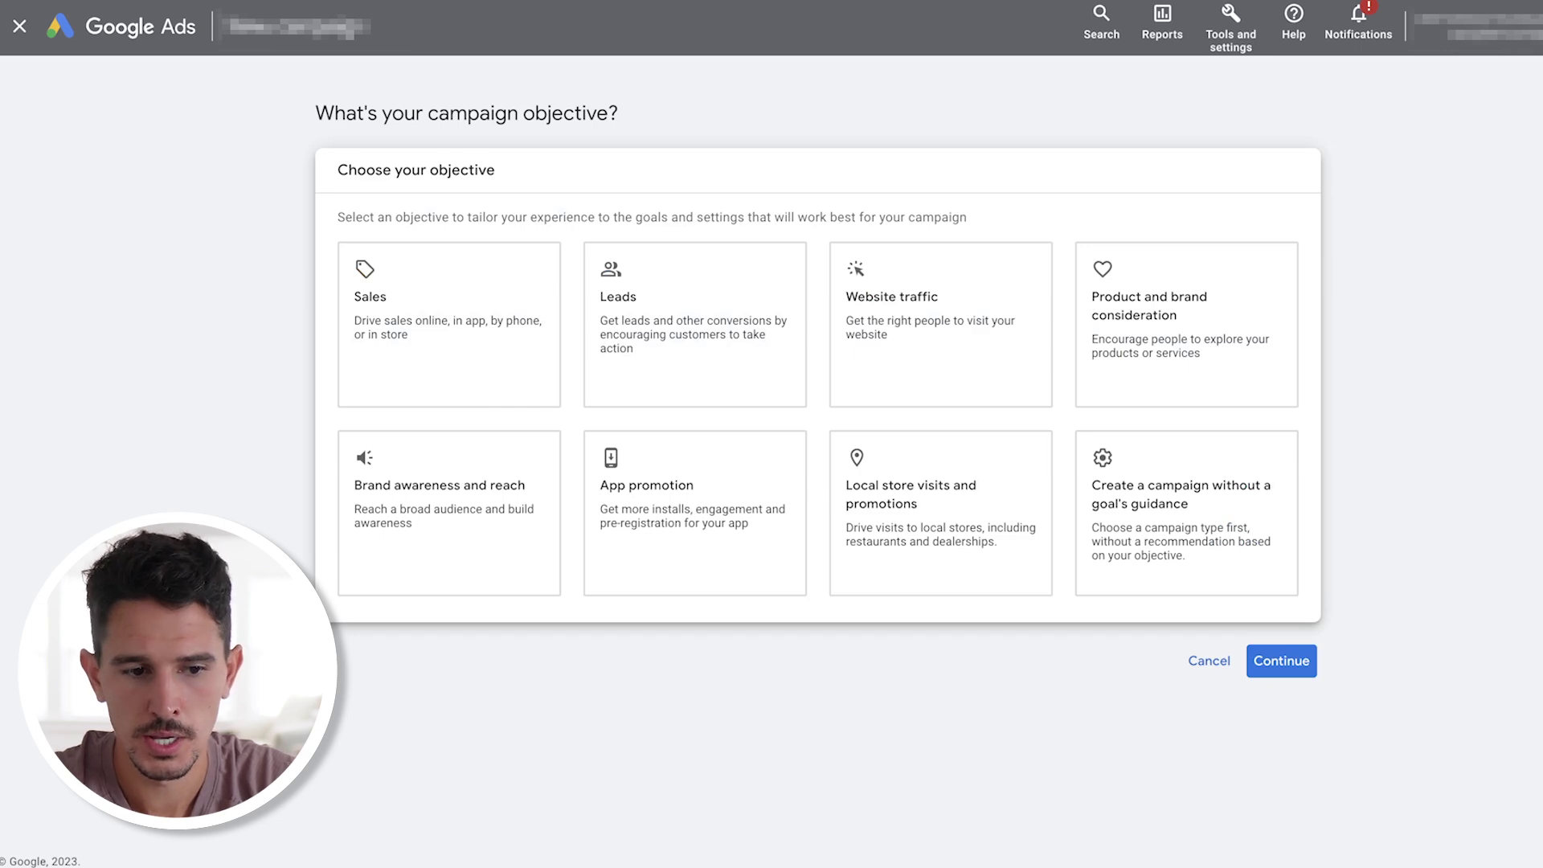
left_click(446, 313)
scroll(446, 314, "down", 3)
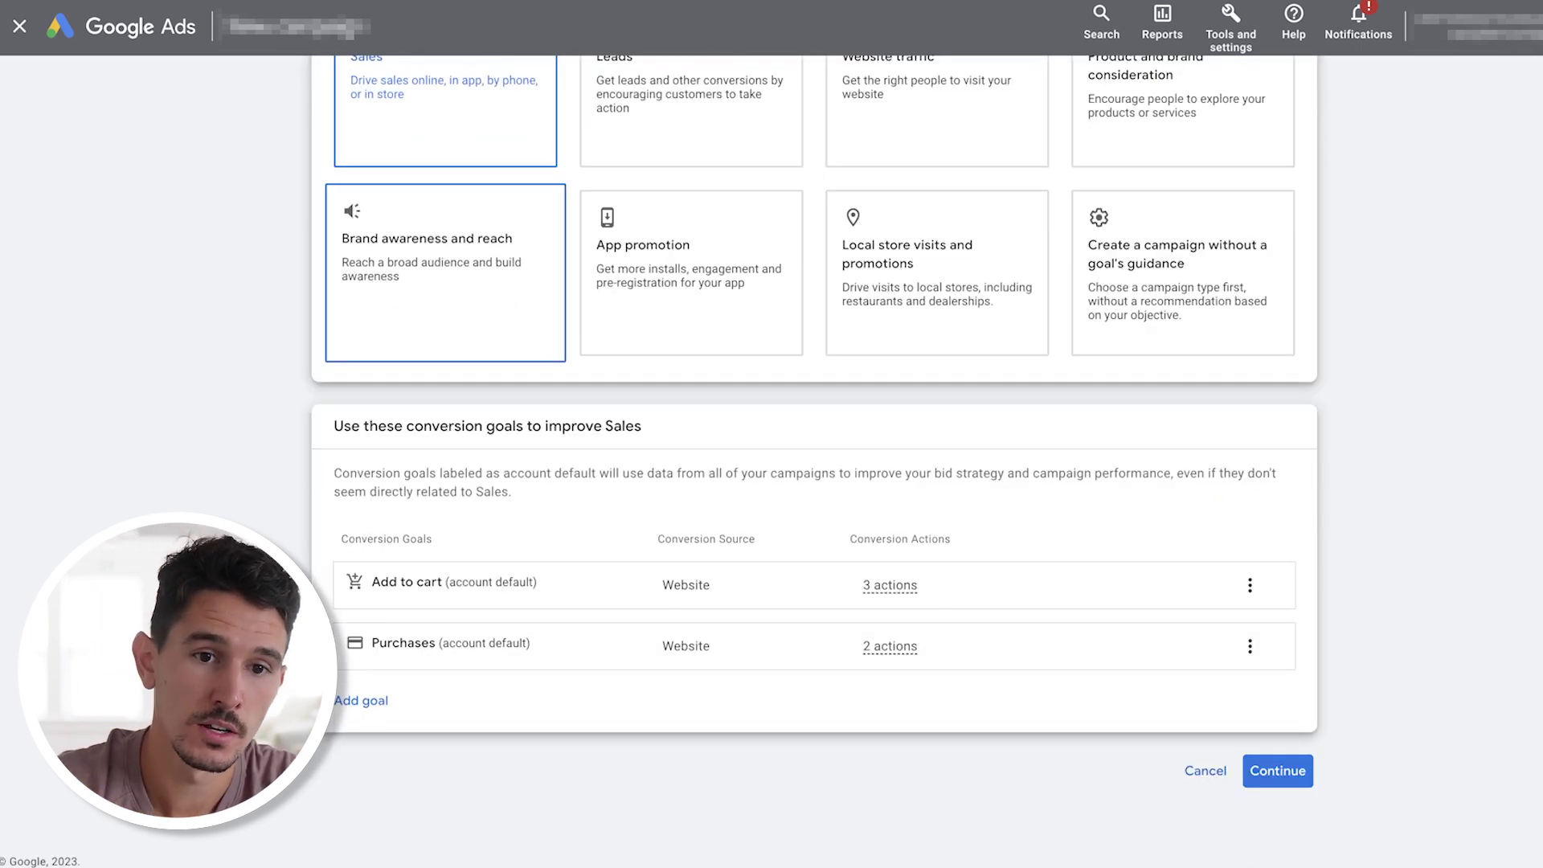
left_click(1250, 586)
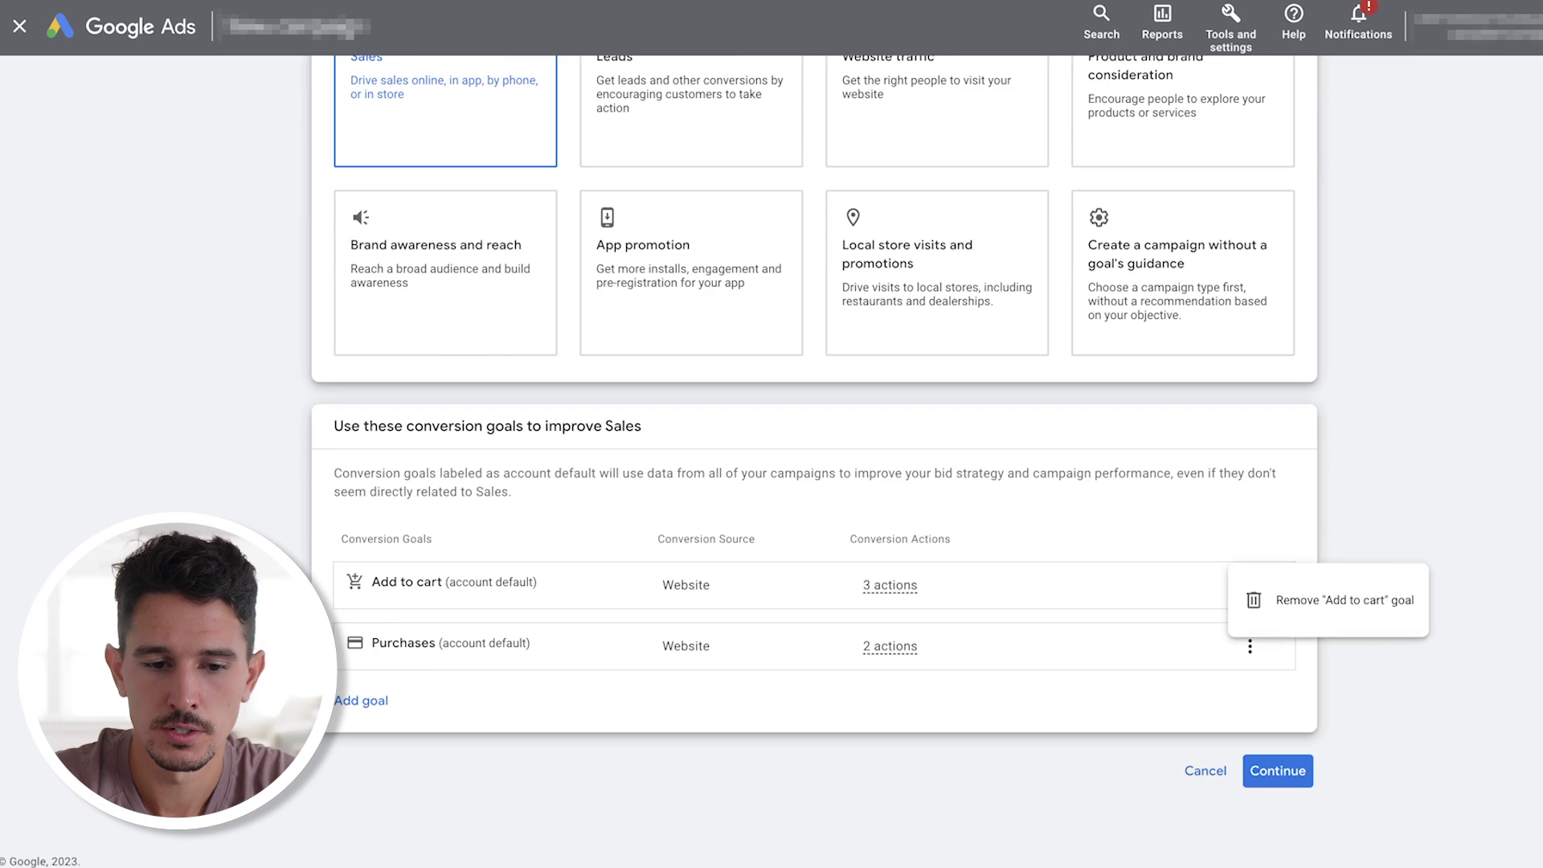
left_click(1327, 599)
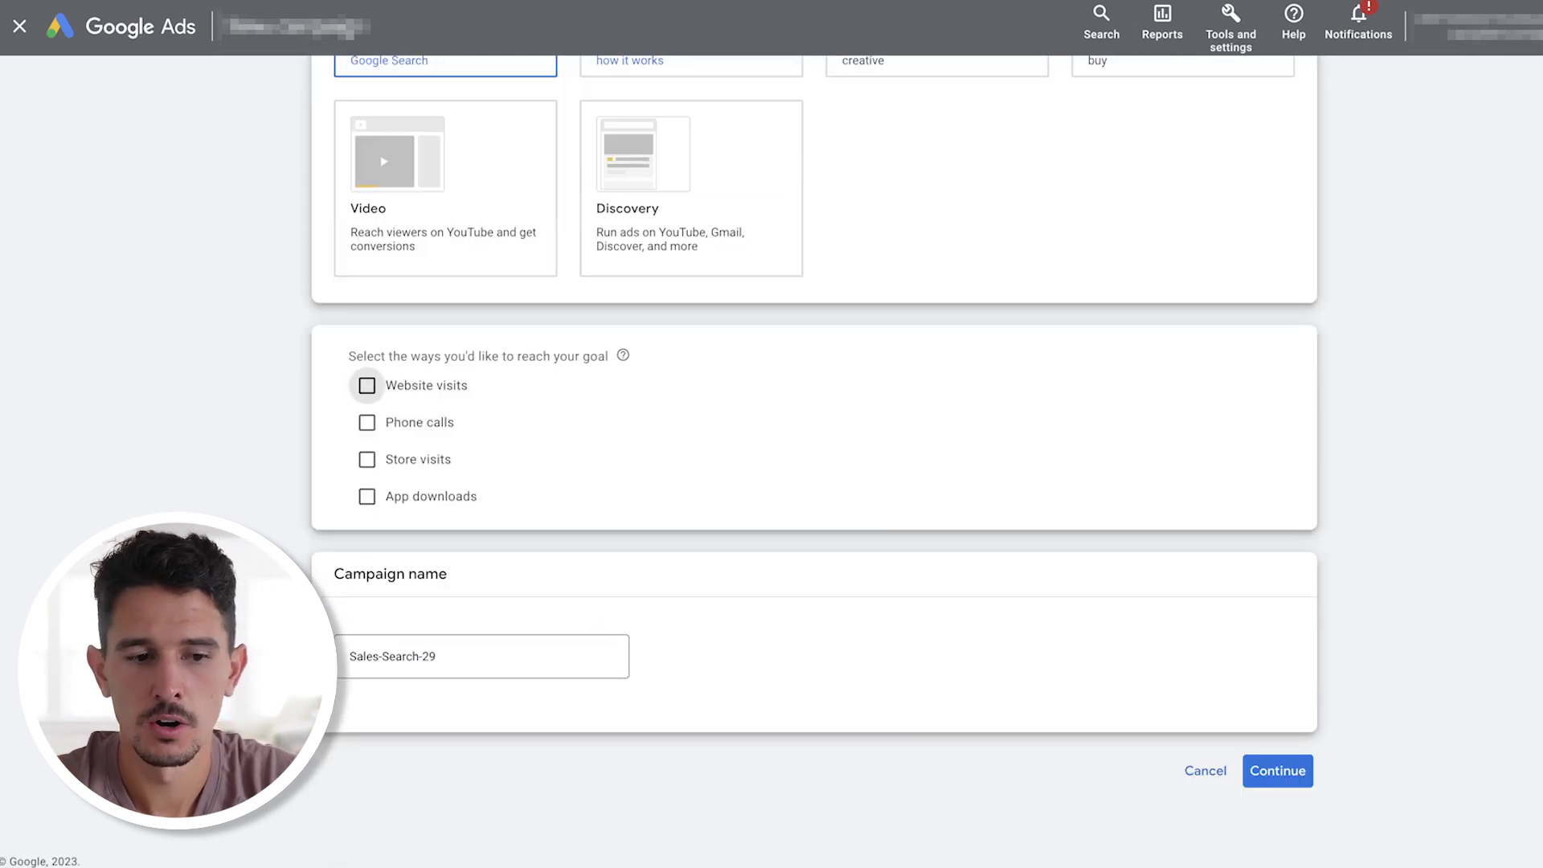
Choose Website visits as the goal with themoonlighter.co as the business website
left_click(367, 386)
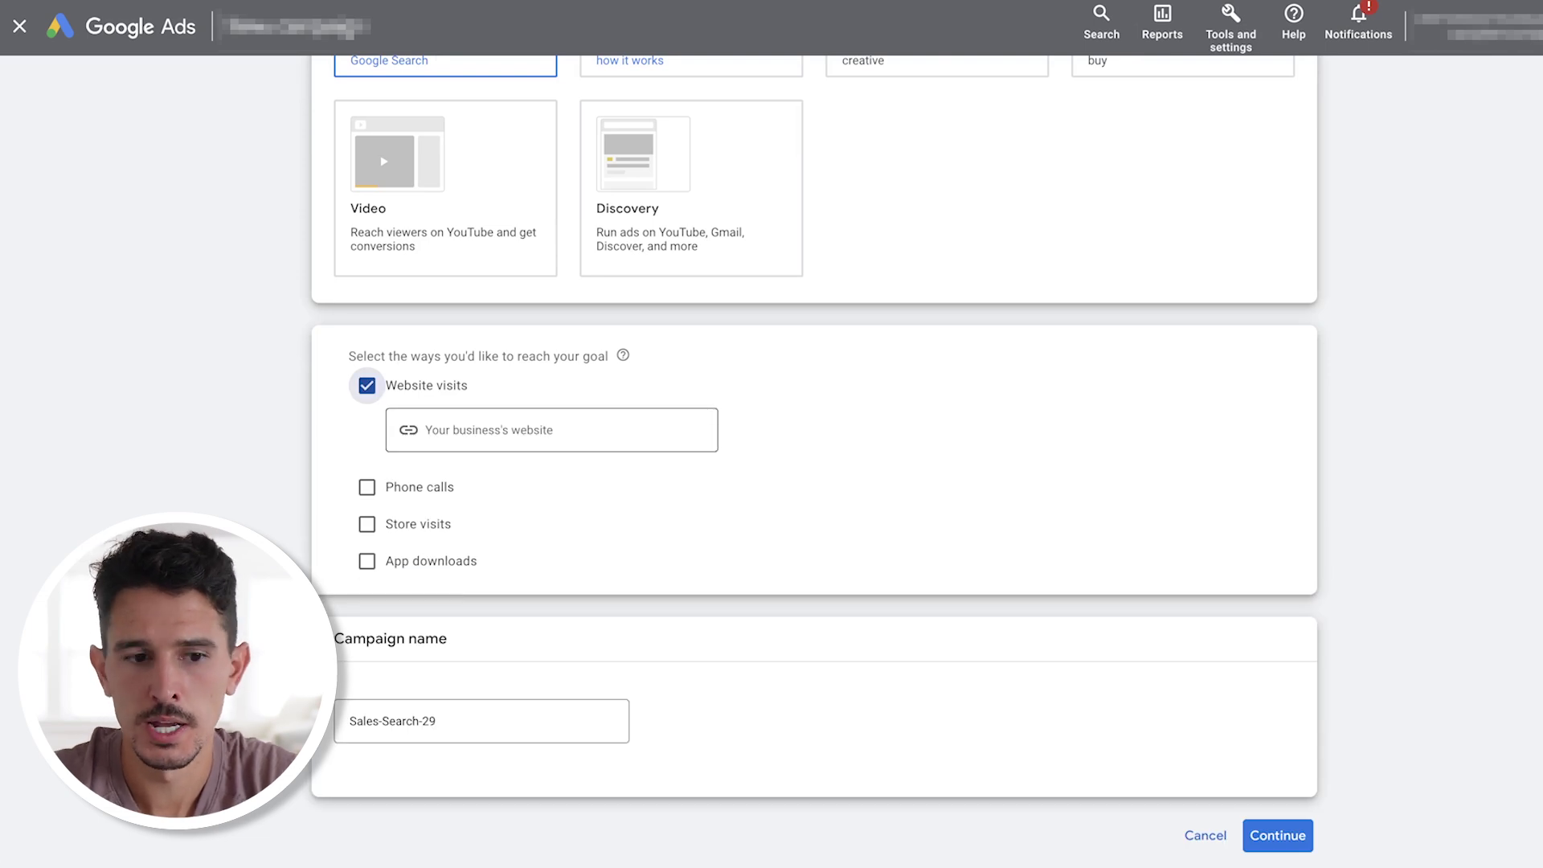
left_click(426, 430)
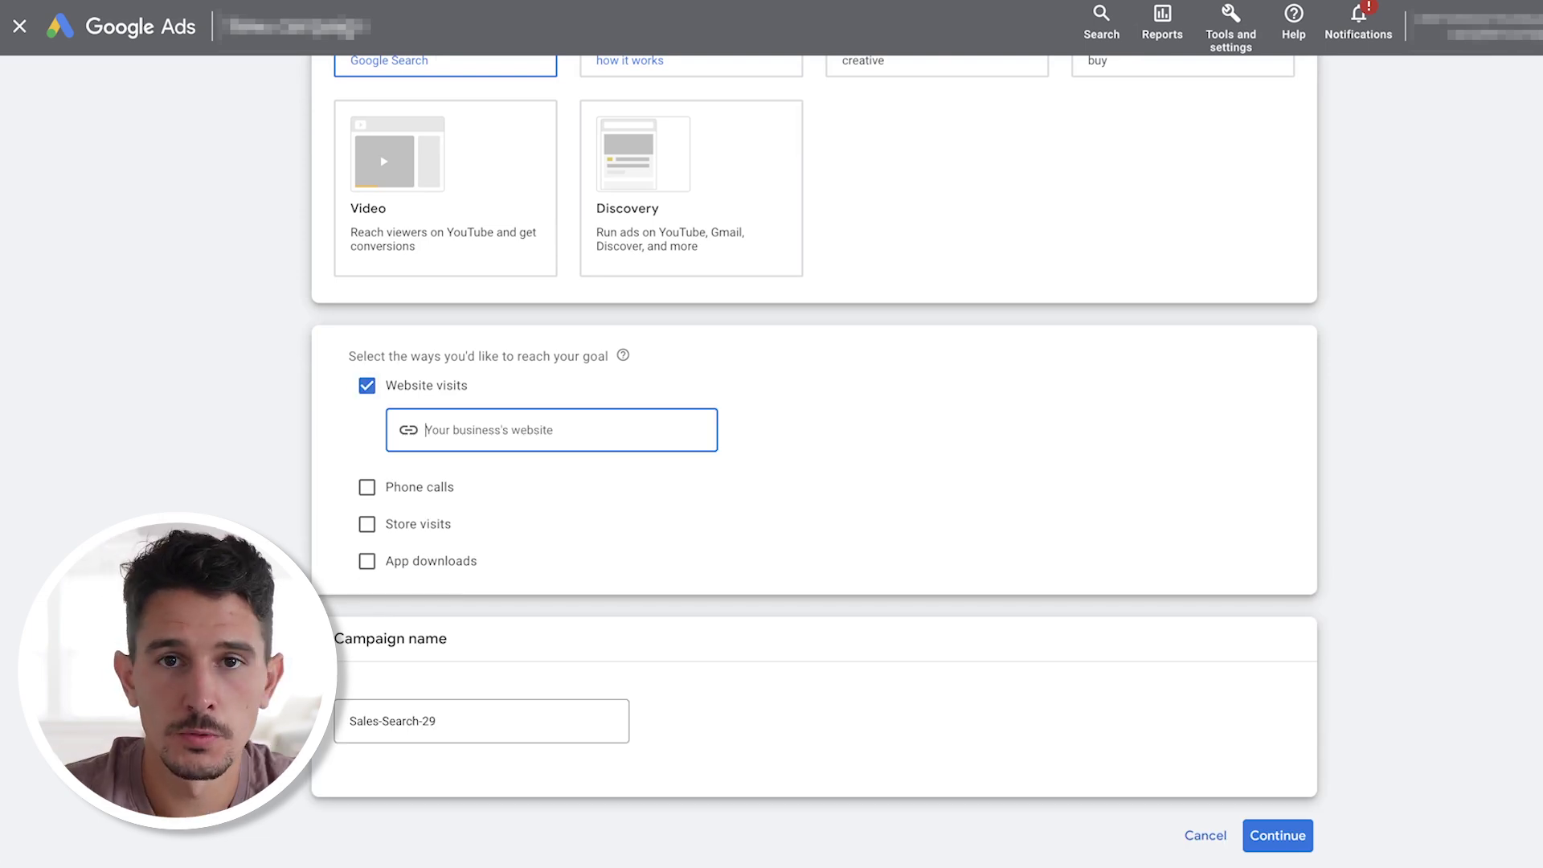
key("ctrl+v")
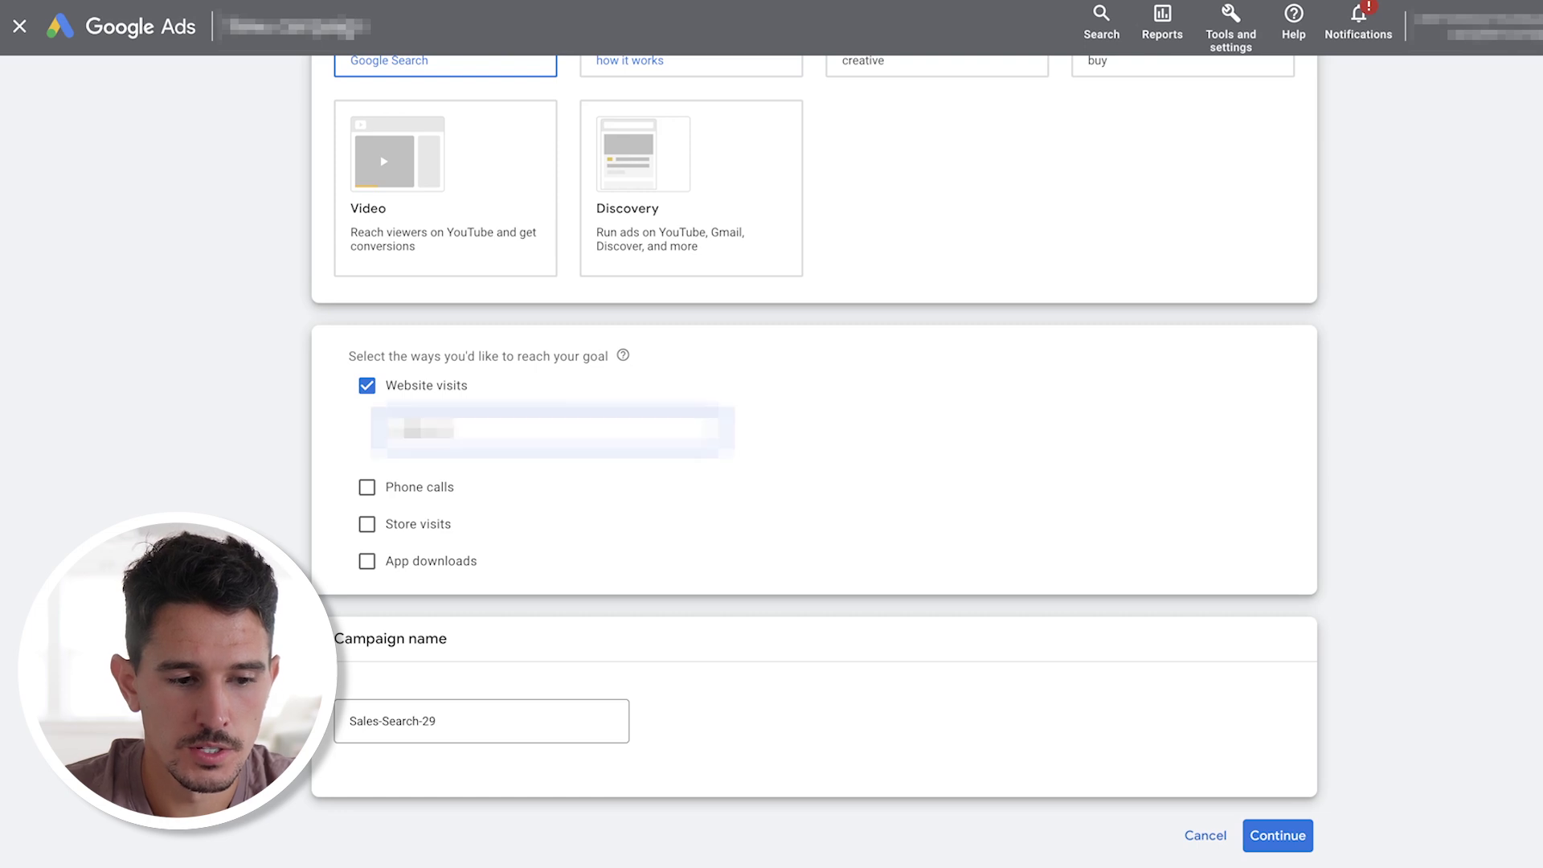
key("ctrl+a")
key("BackSpace")
type("themoonlighter.co")
Name the campaign brand_core_exact and proceed to the bidding step
key("Tab")
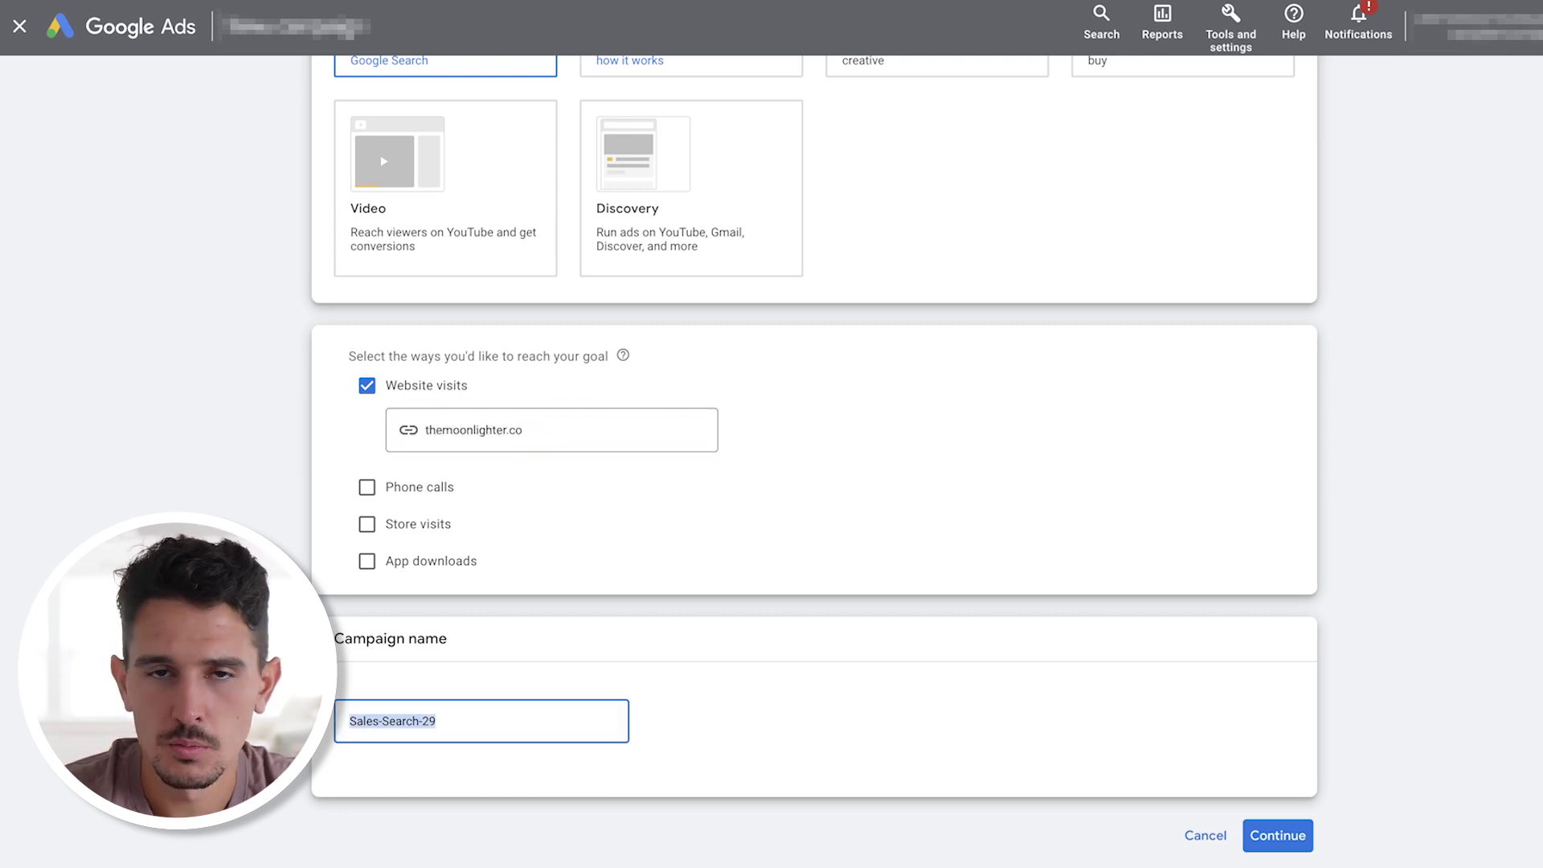
type("brand")
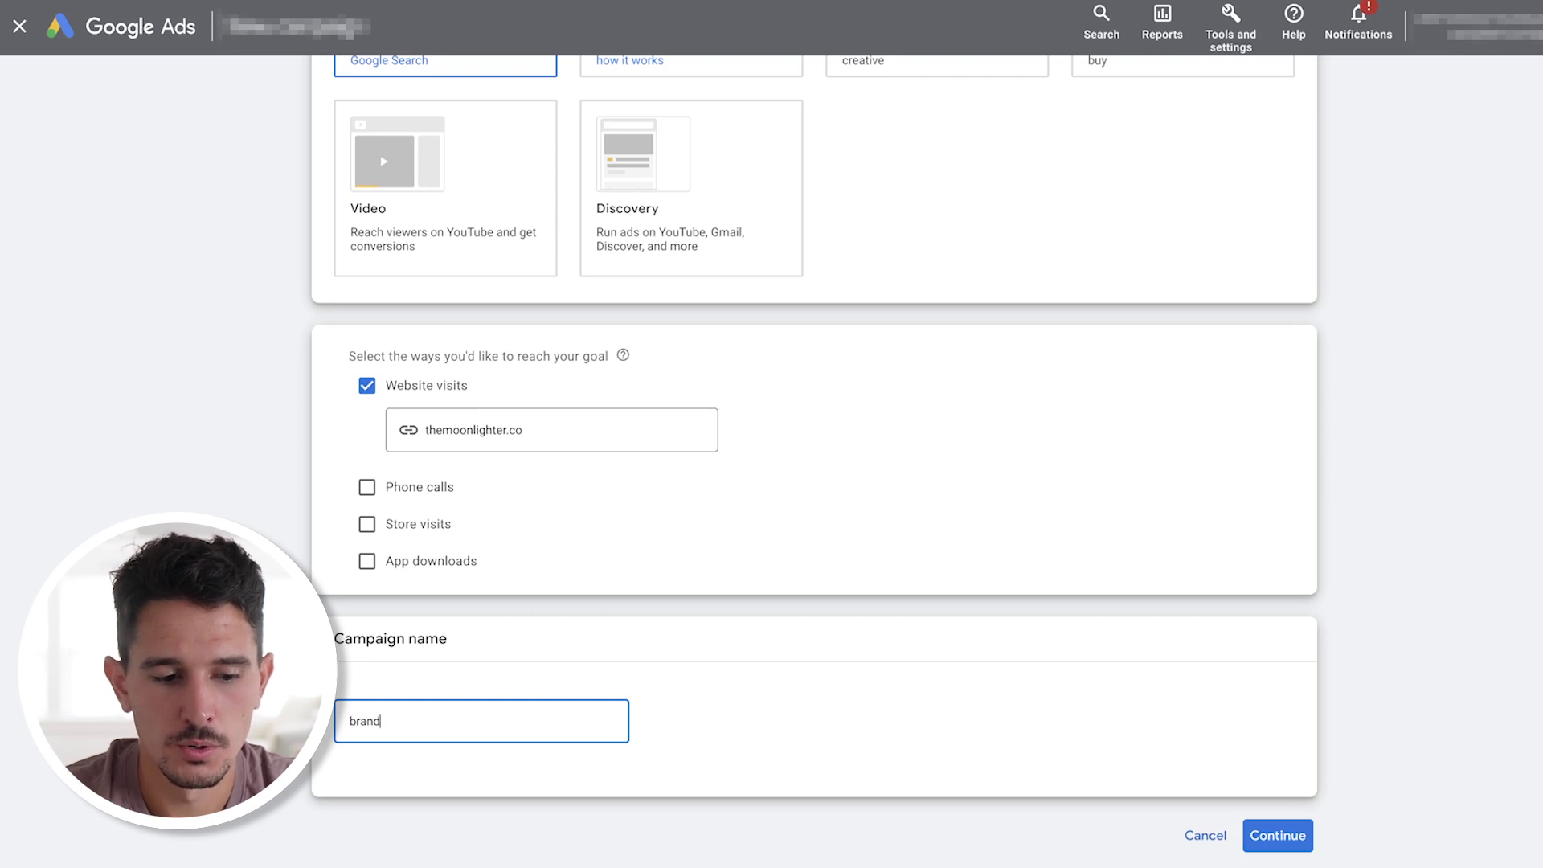
type("_core_exact")
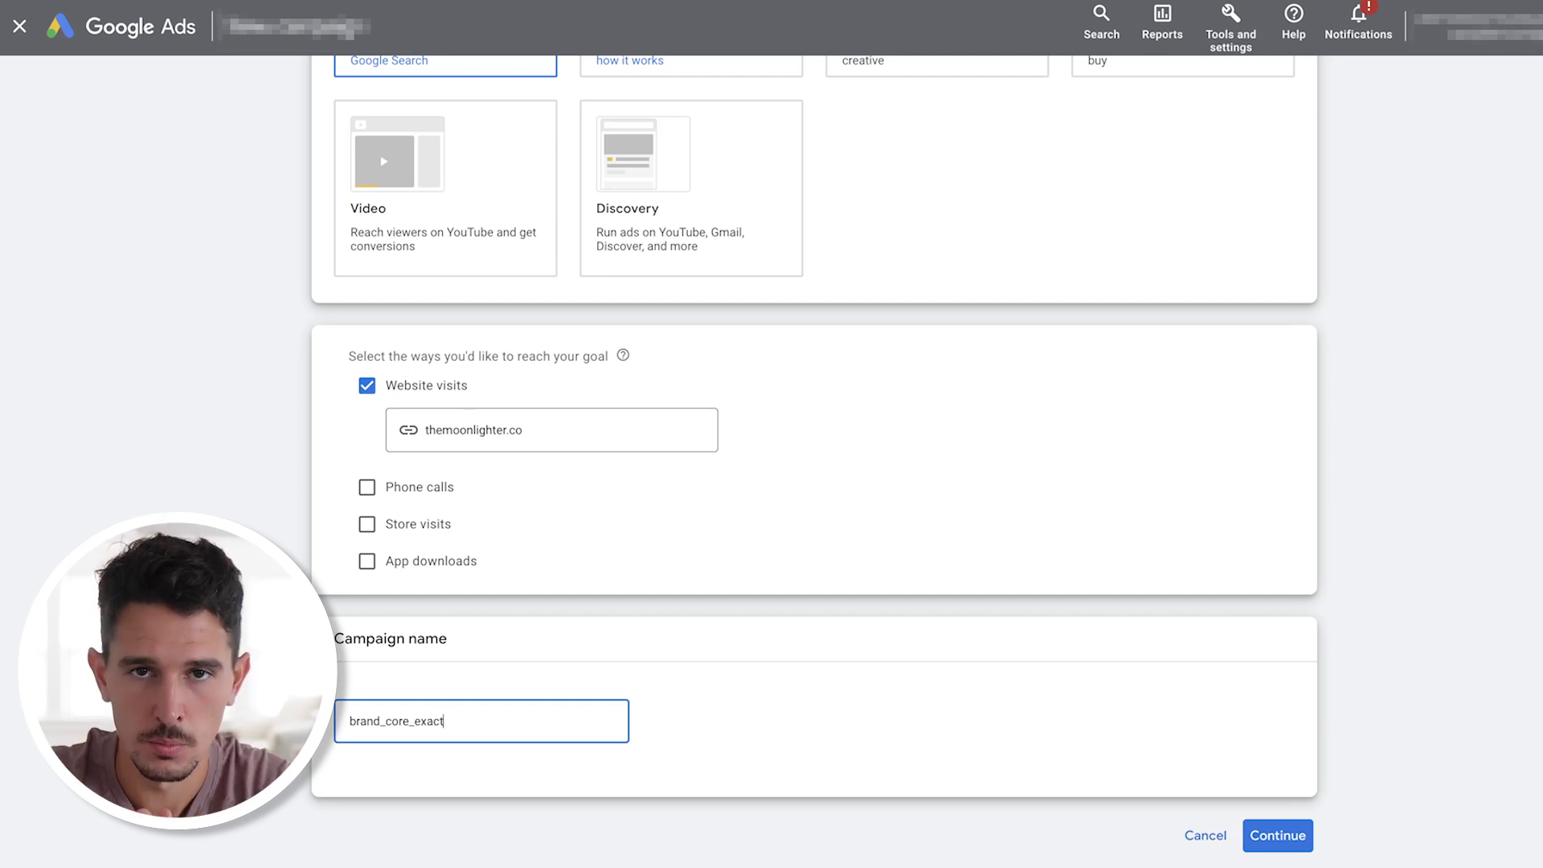
left_click(1277, 835)
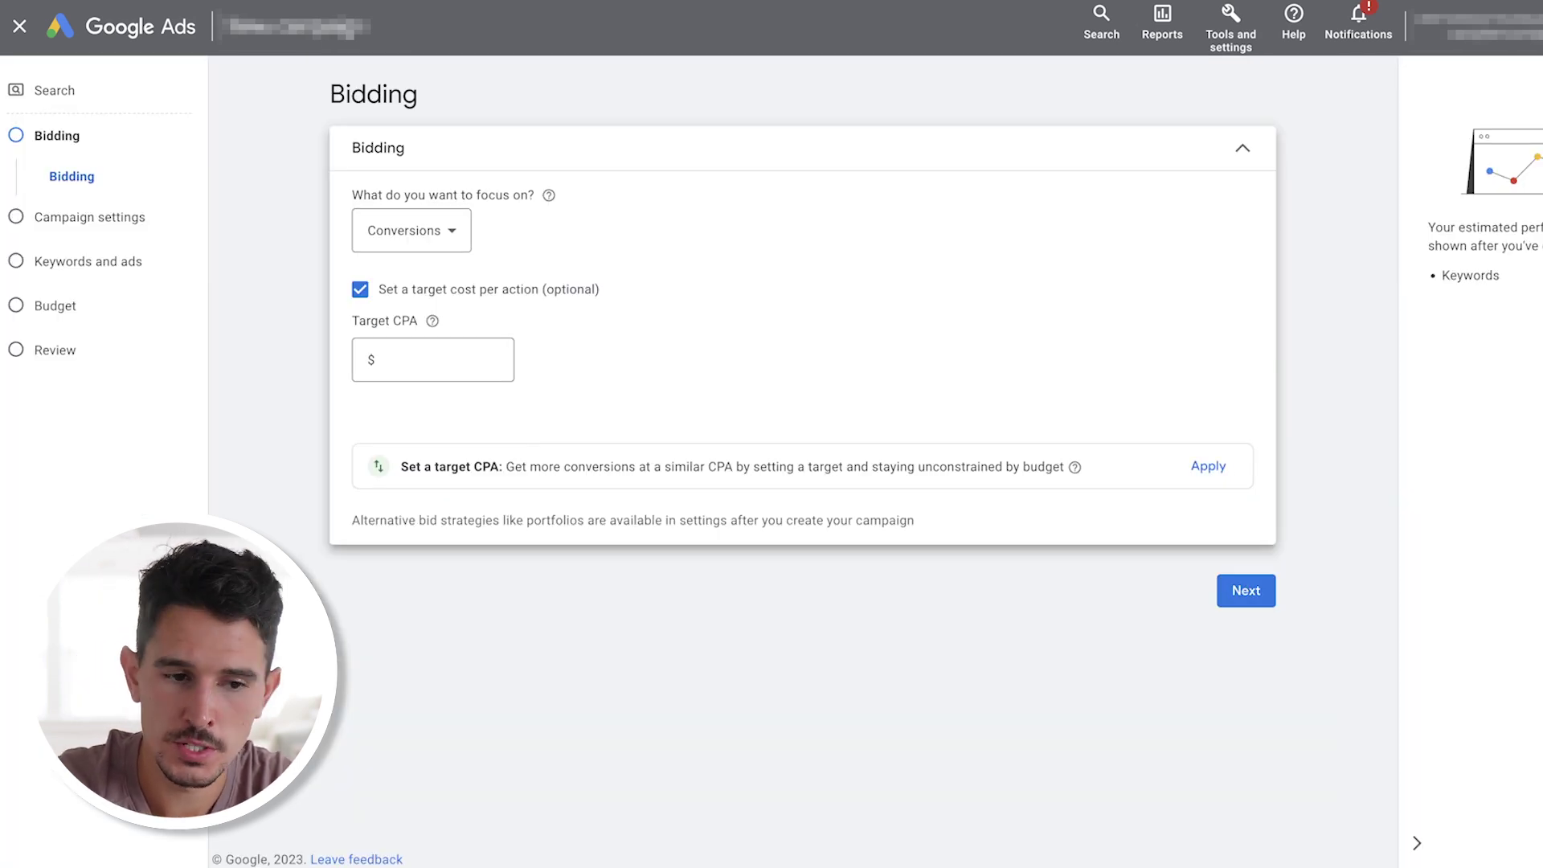
Set the bidding focus to Impression share at the absolute top of results page
left_click(412, 231)
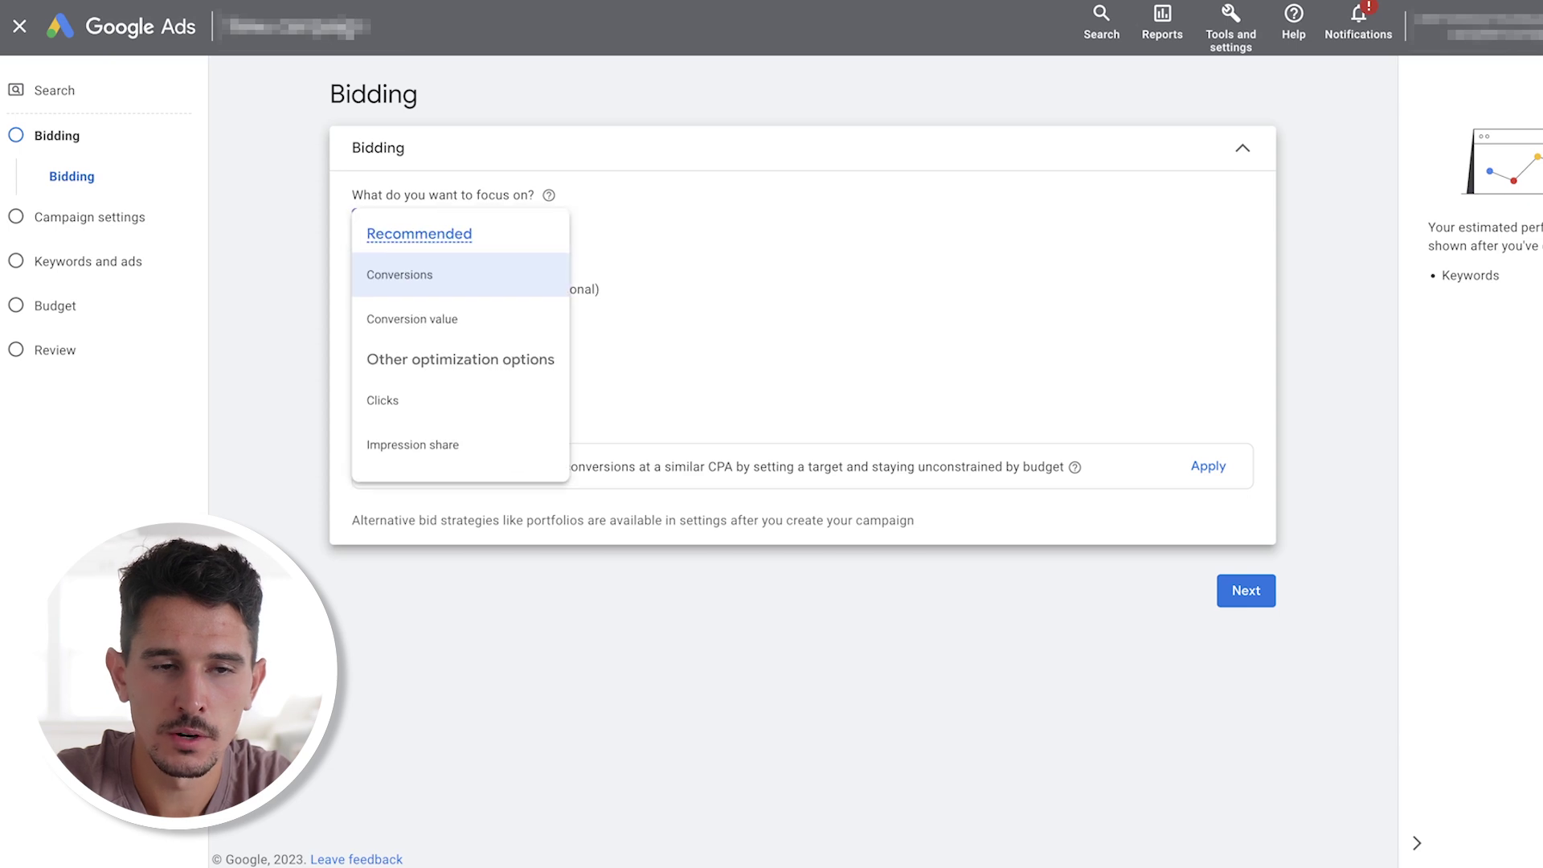
mouse_move(419, 234)
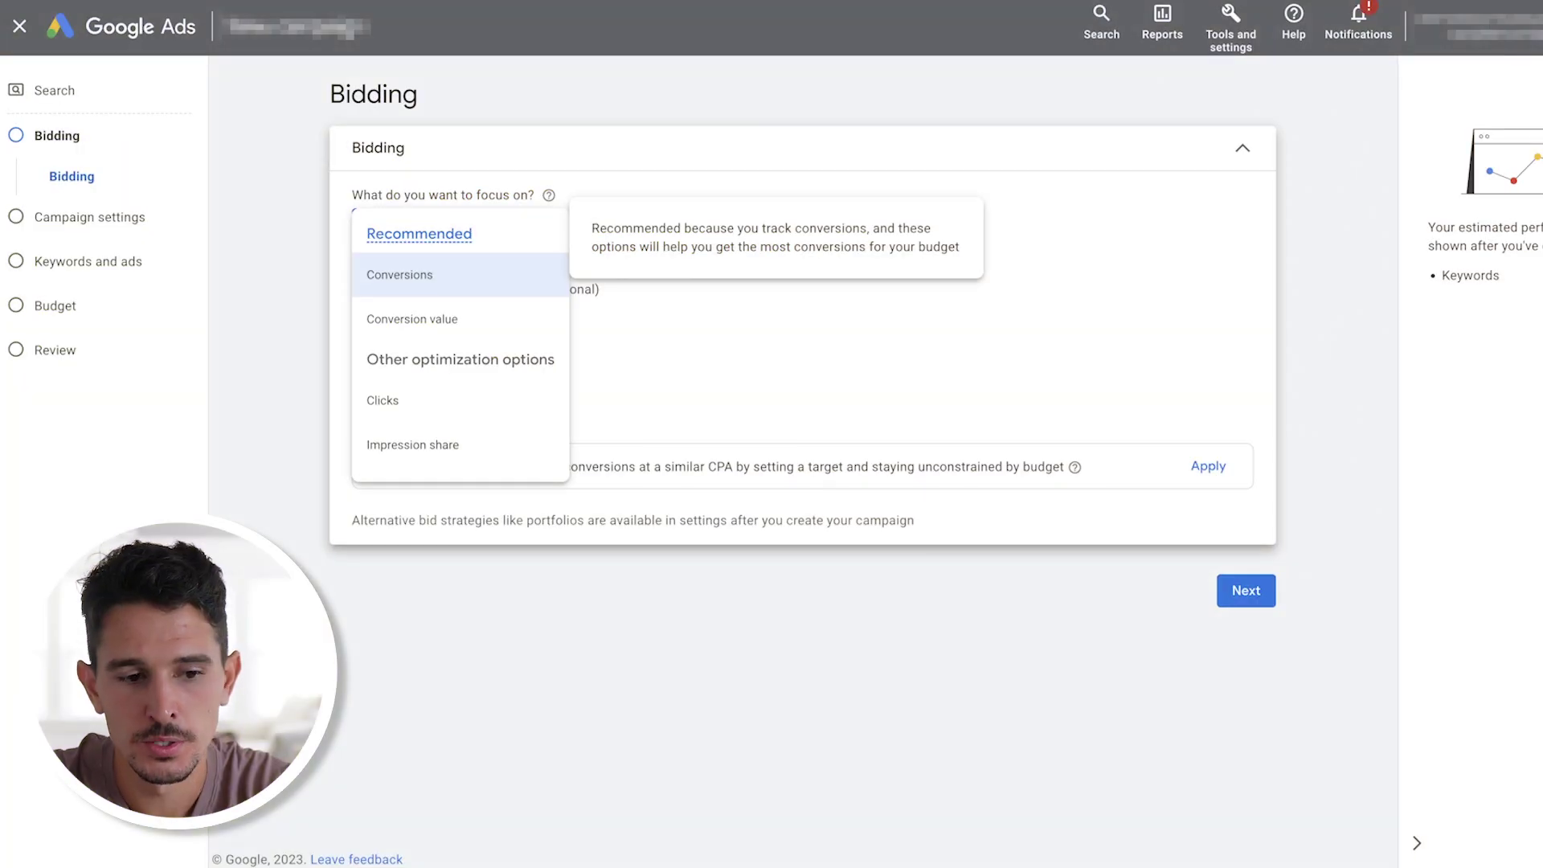
left_click(413, 444)
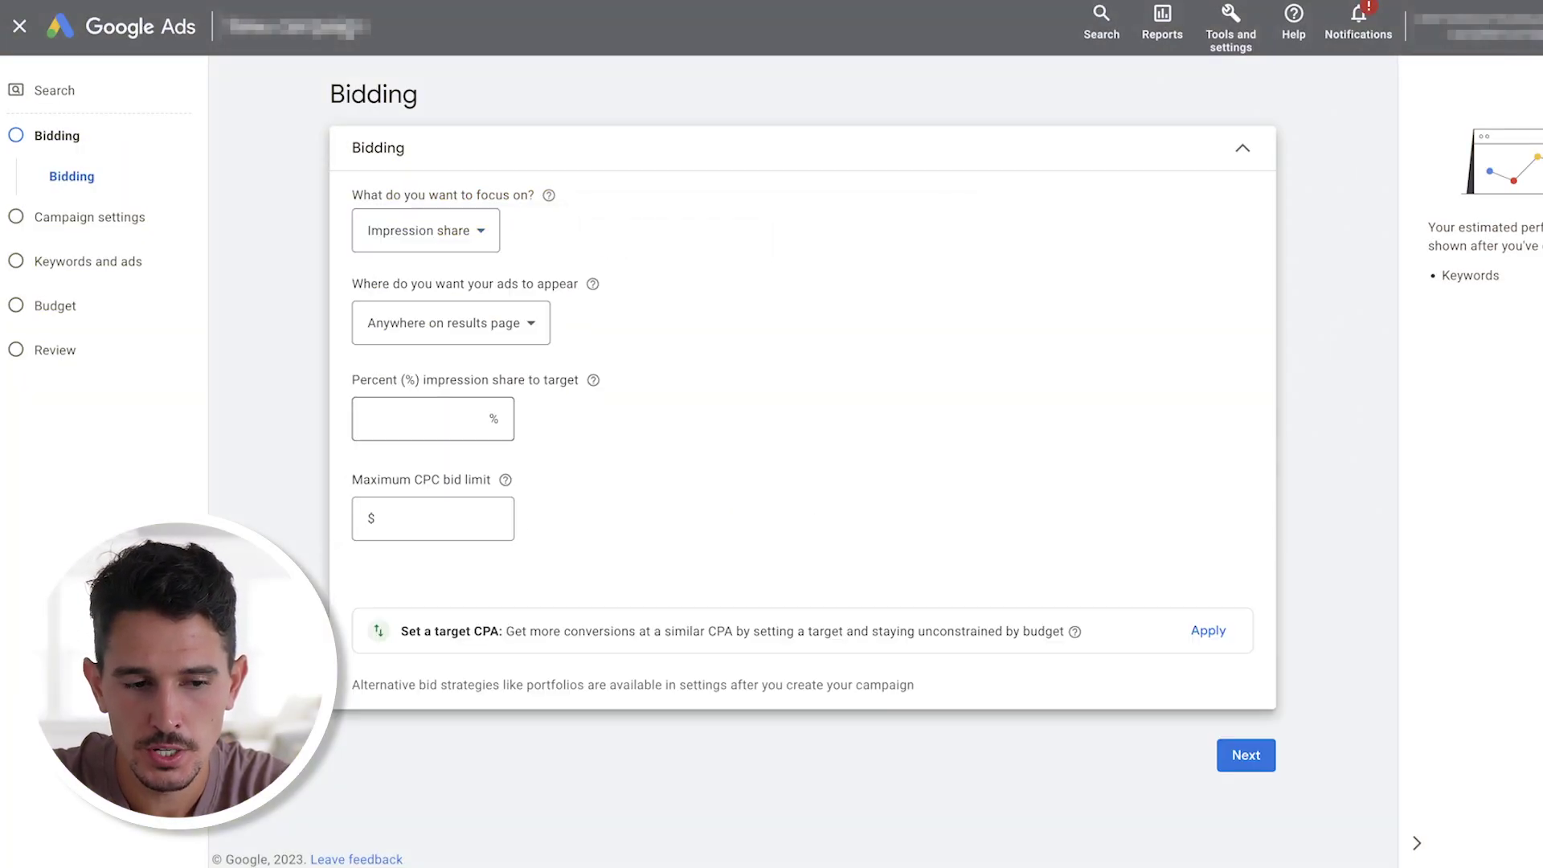
left_click(426, 320)
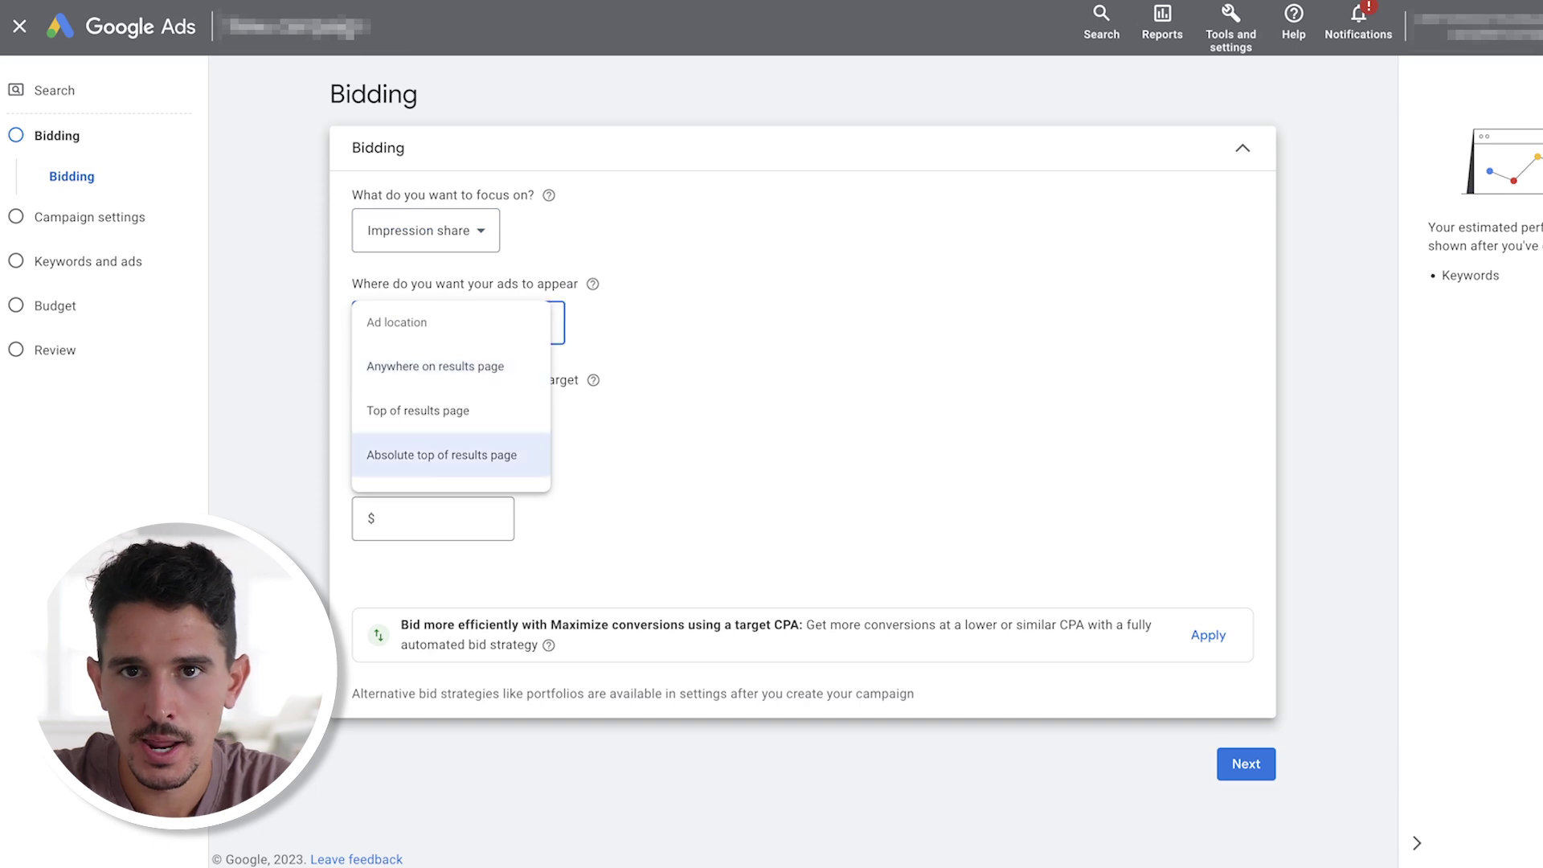
left_click(441, 455)
Target 95% impression share with a $3.00 maximum CPC bid limit
left_click(418, 419)
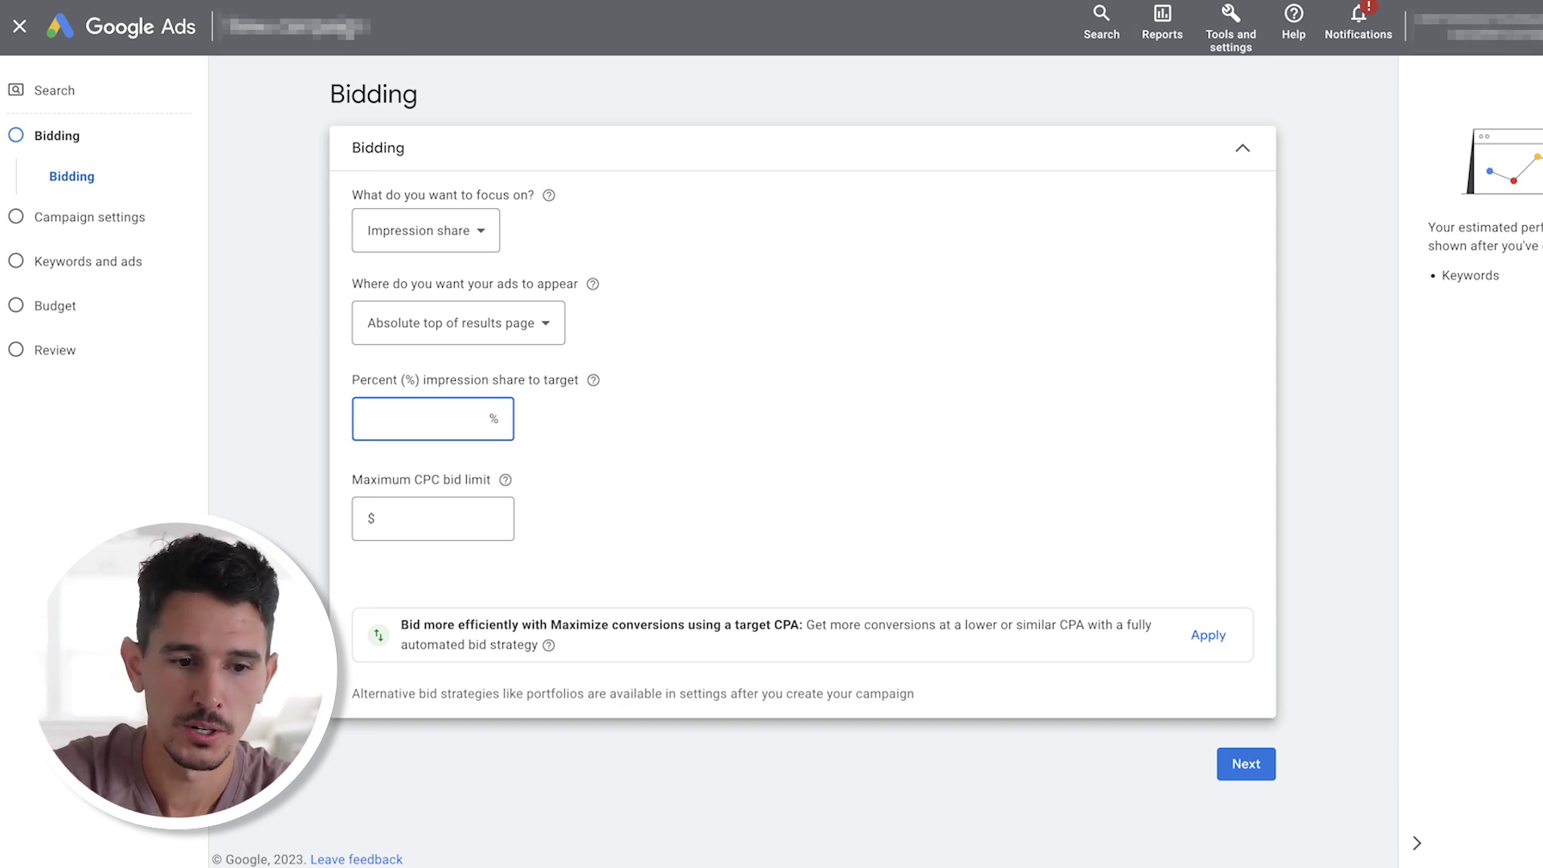
type("95")
key("Tab")
left_click(434, 518)
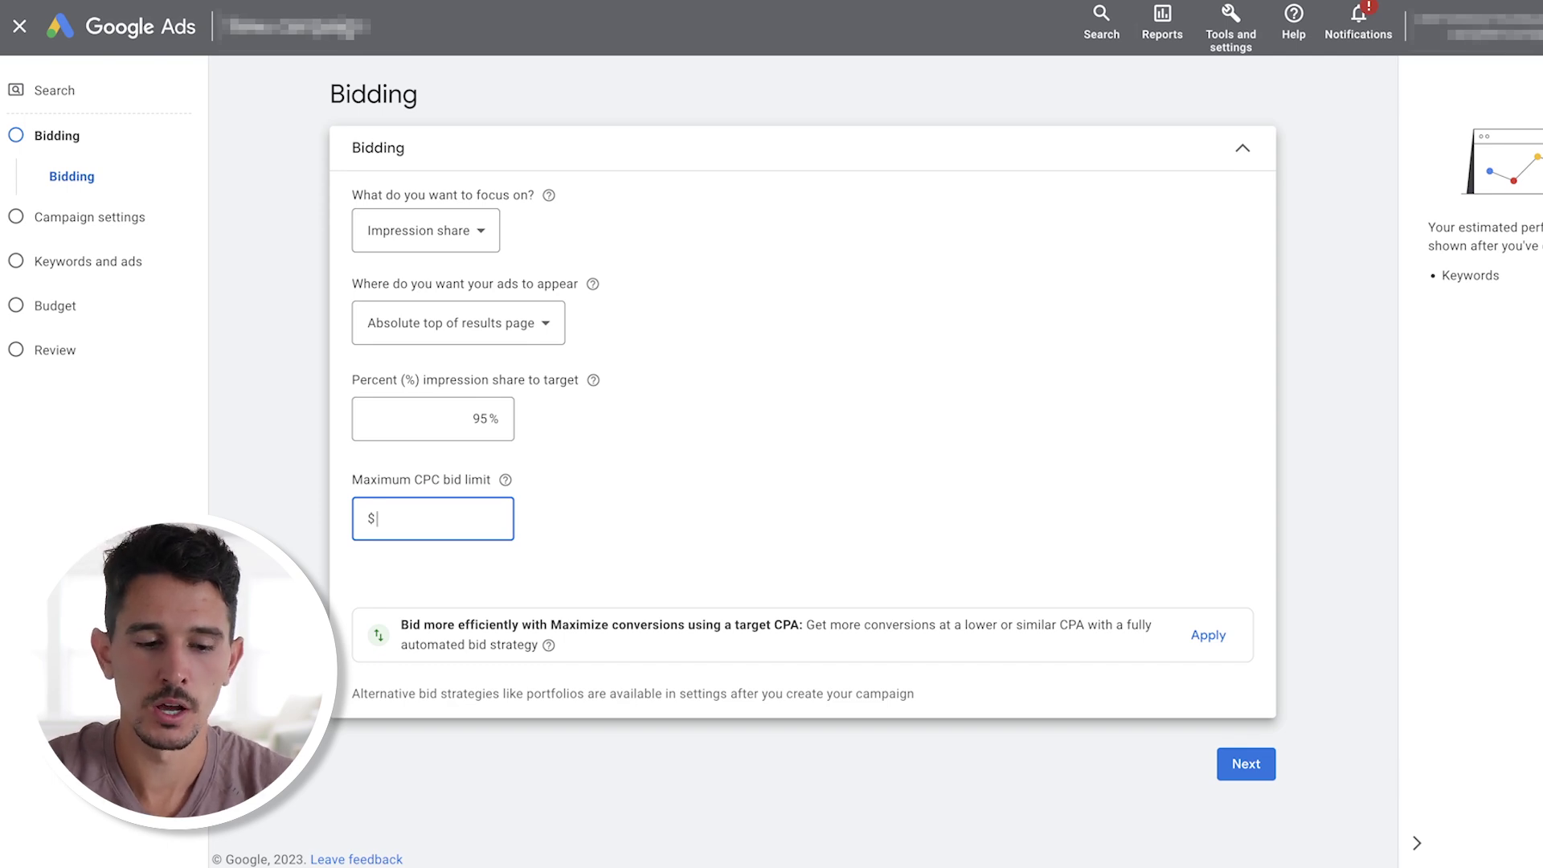
type("3")
key("Tab")
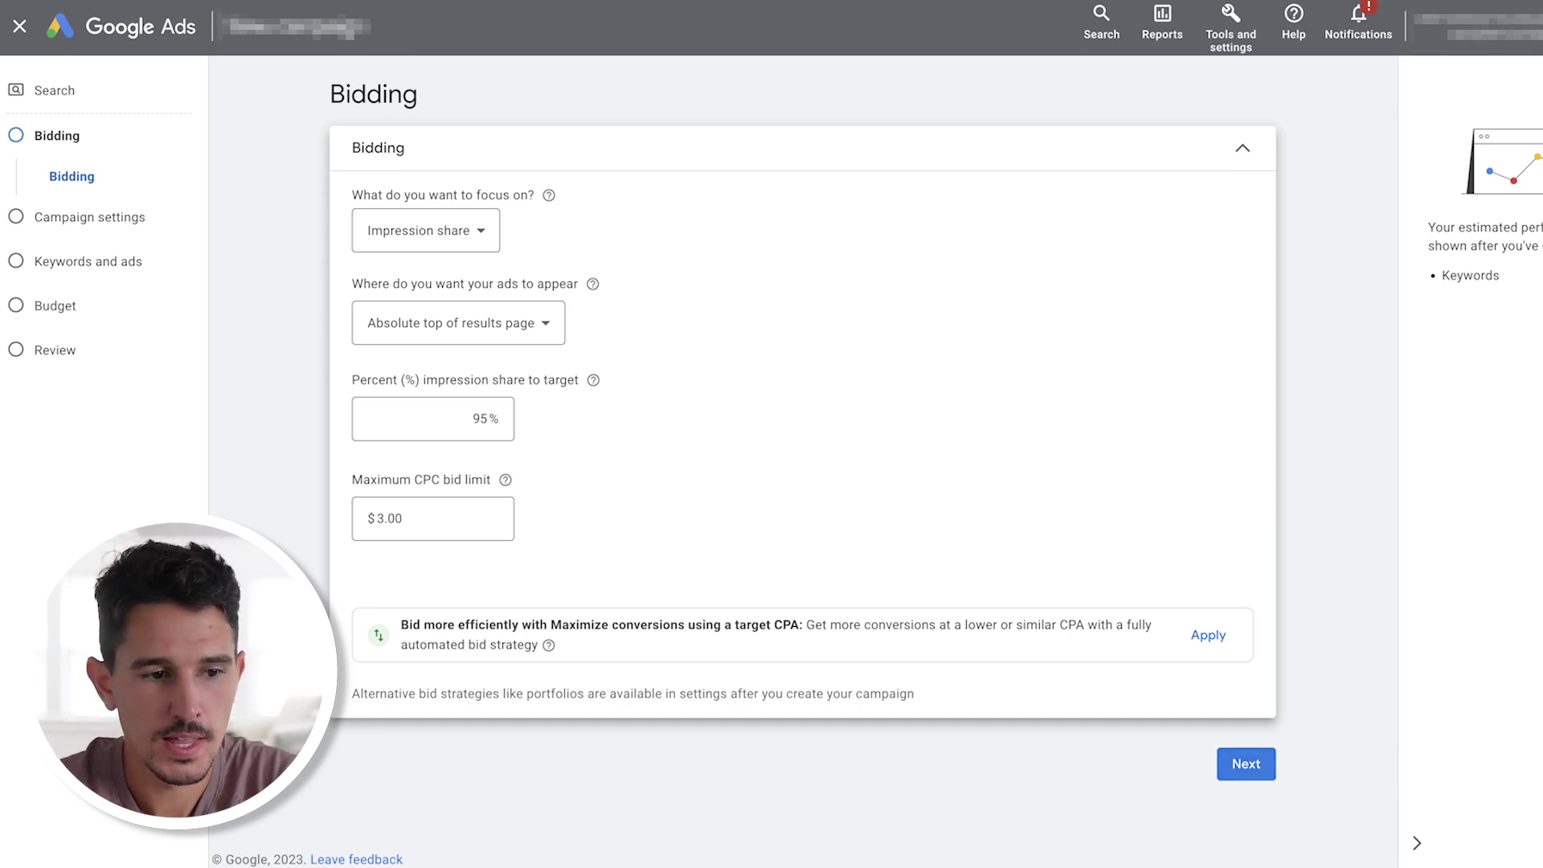
Show ads on Google Search only, excluding search partners and Display Network, targeting the United States
left_click(1246, 763)
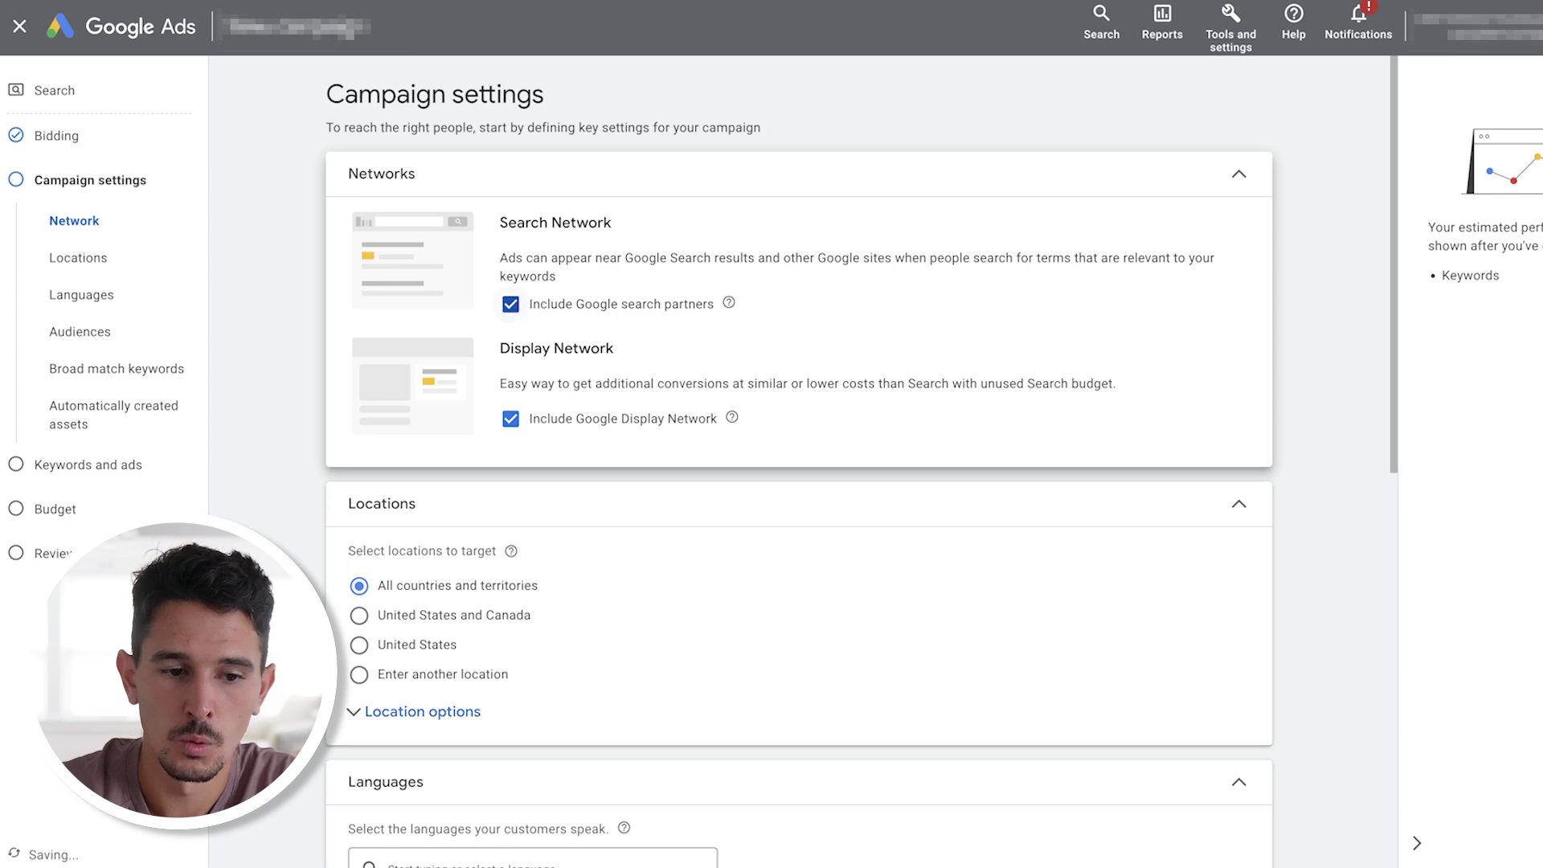
left_click(510, 304)
left_click(511, 418)
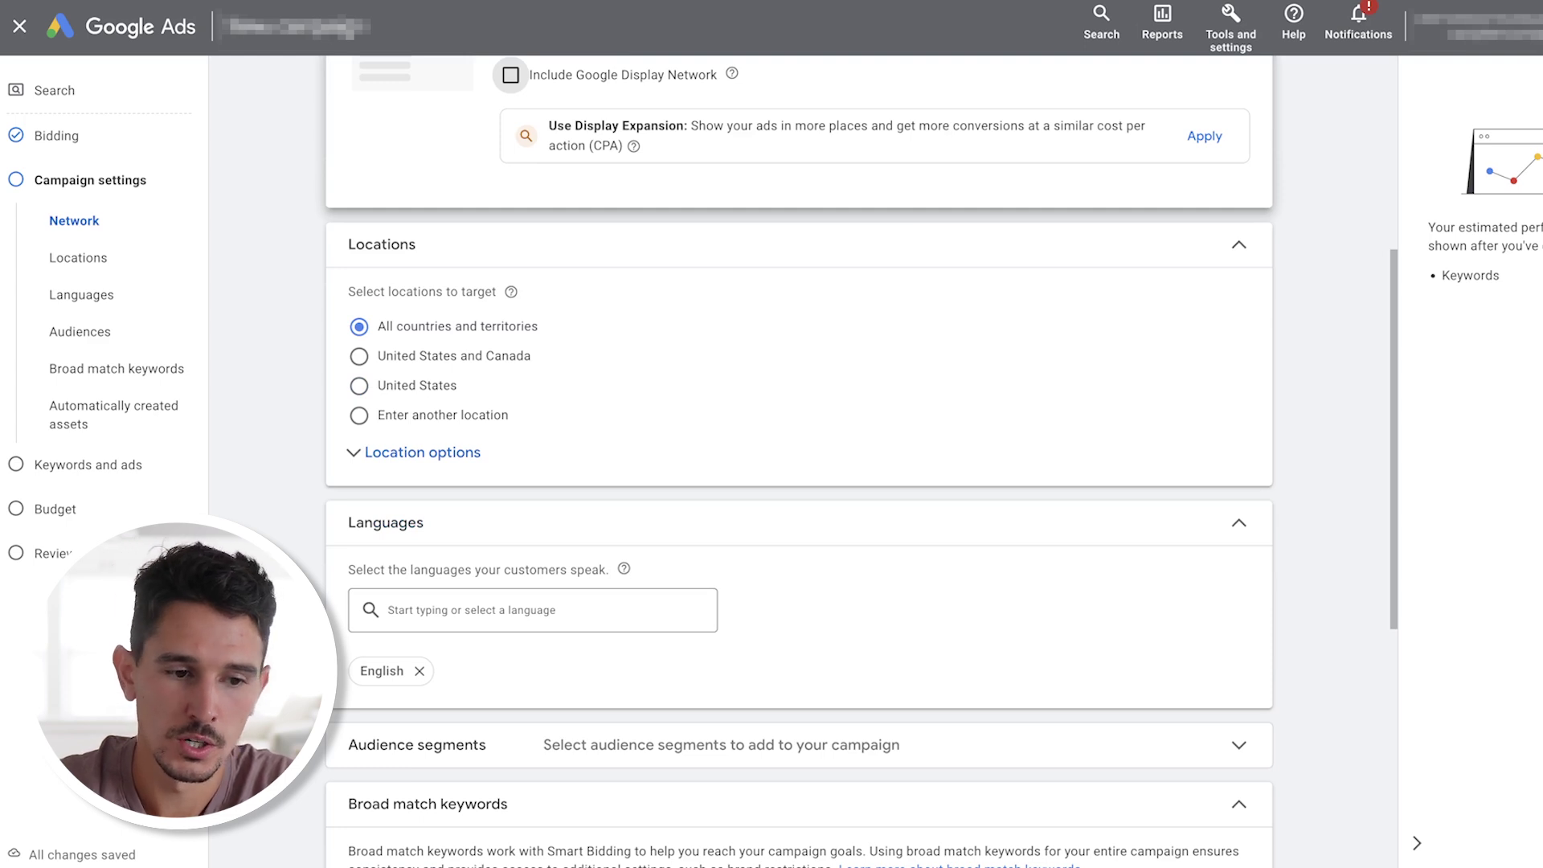
left_click(360, 385)
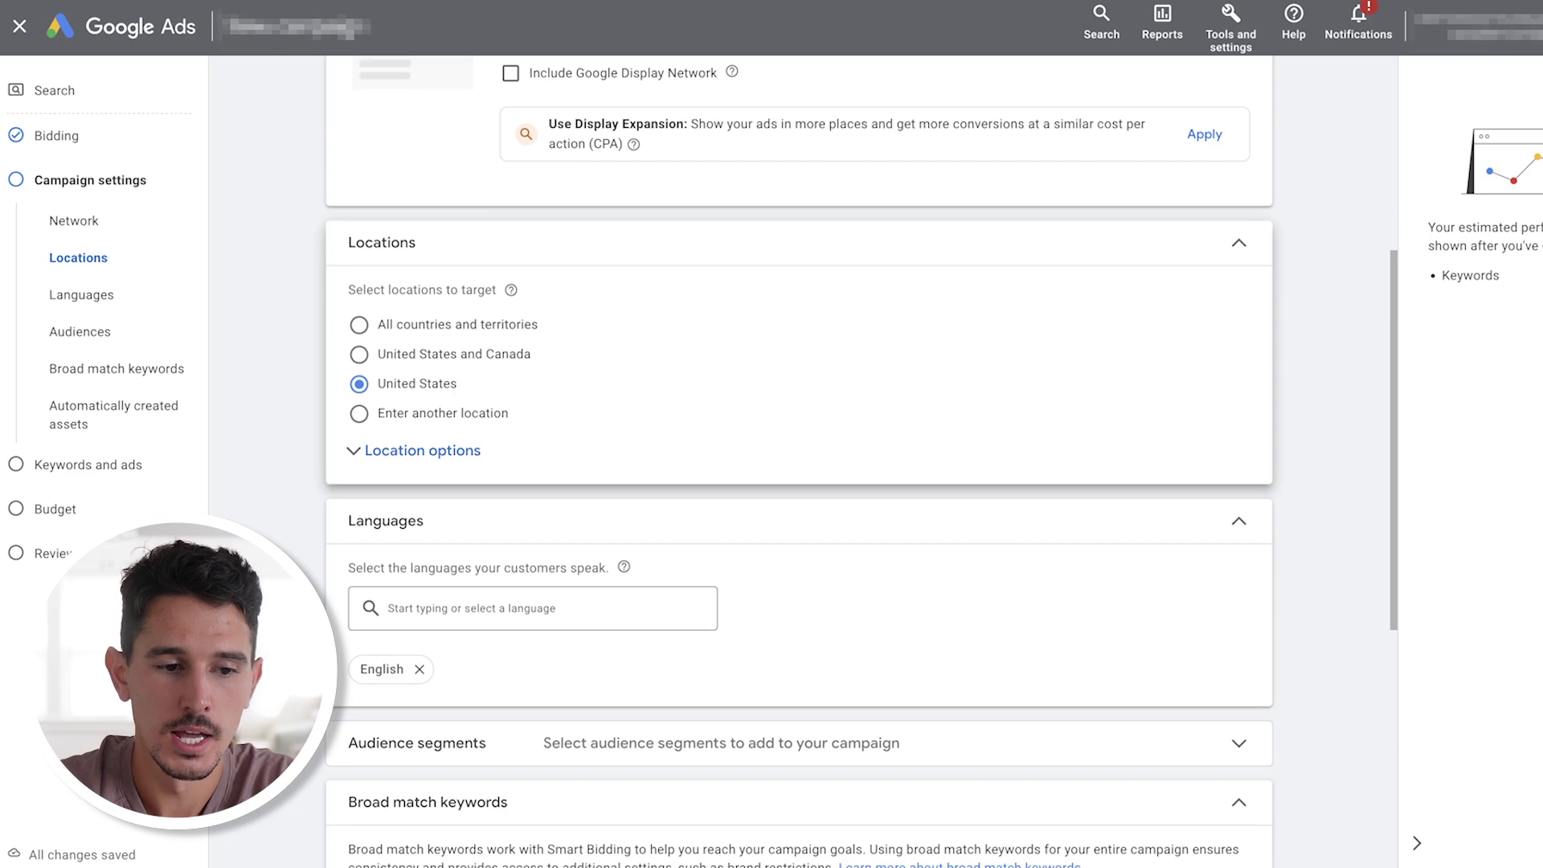
scroll(799, 462, "down", 3)
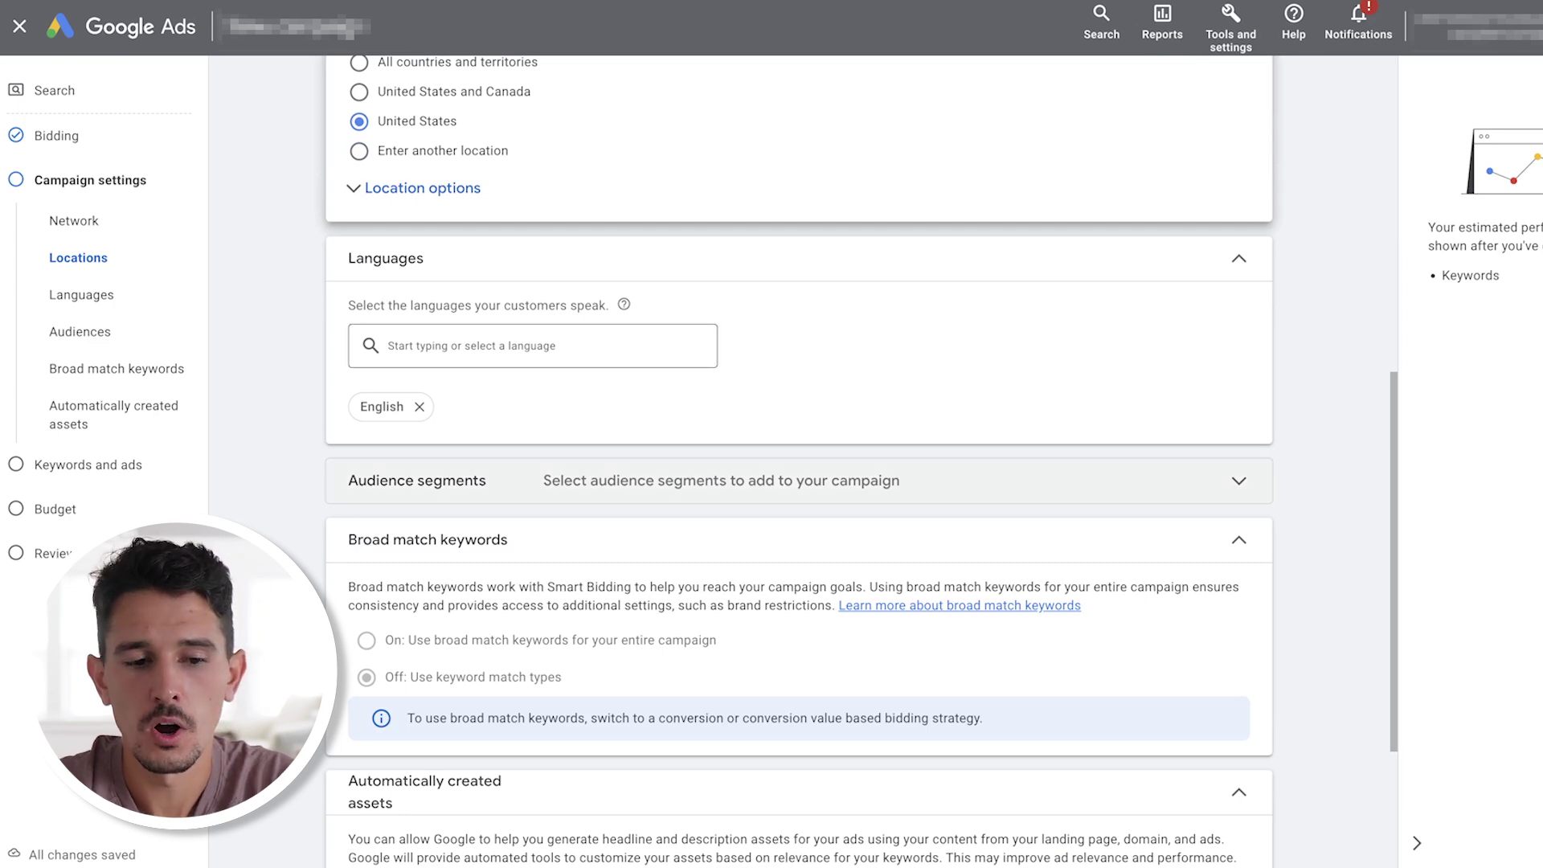
left_click(799, 481)
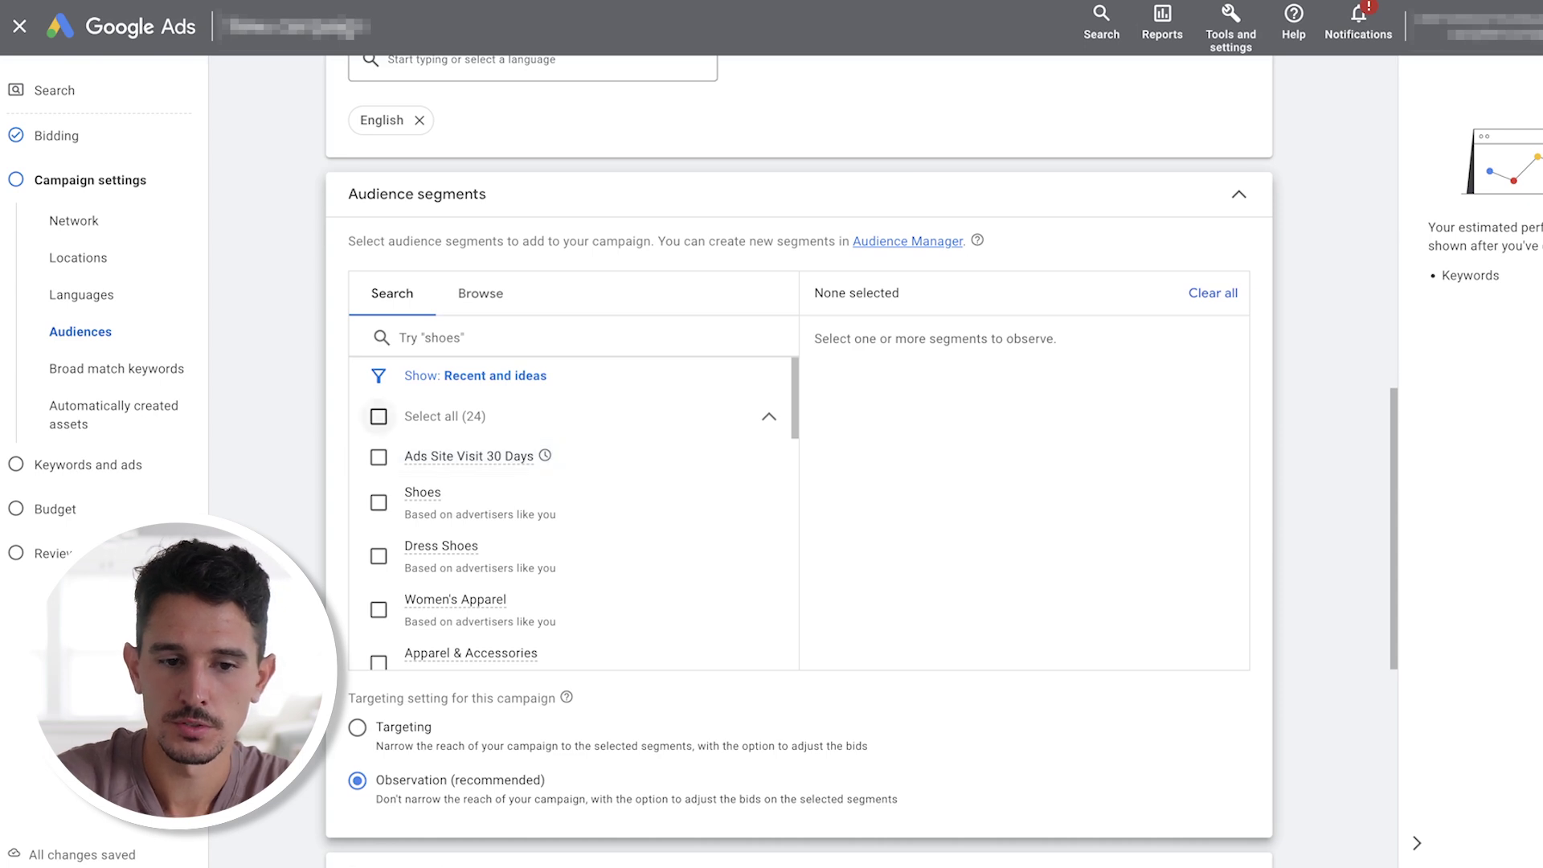
Select all 24 suggested audience segments and scroll through the remaining campaign settings
left_click(378, 416)
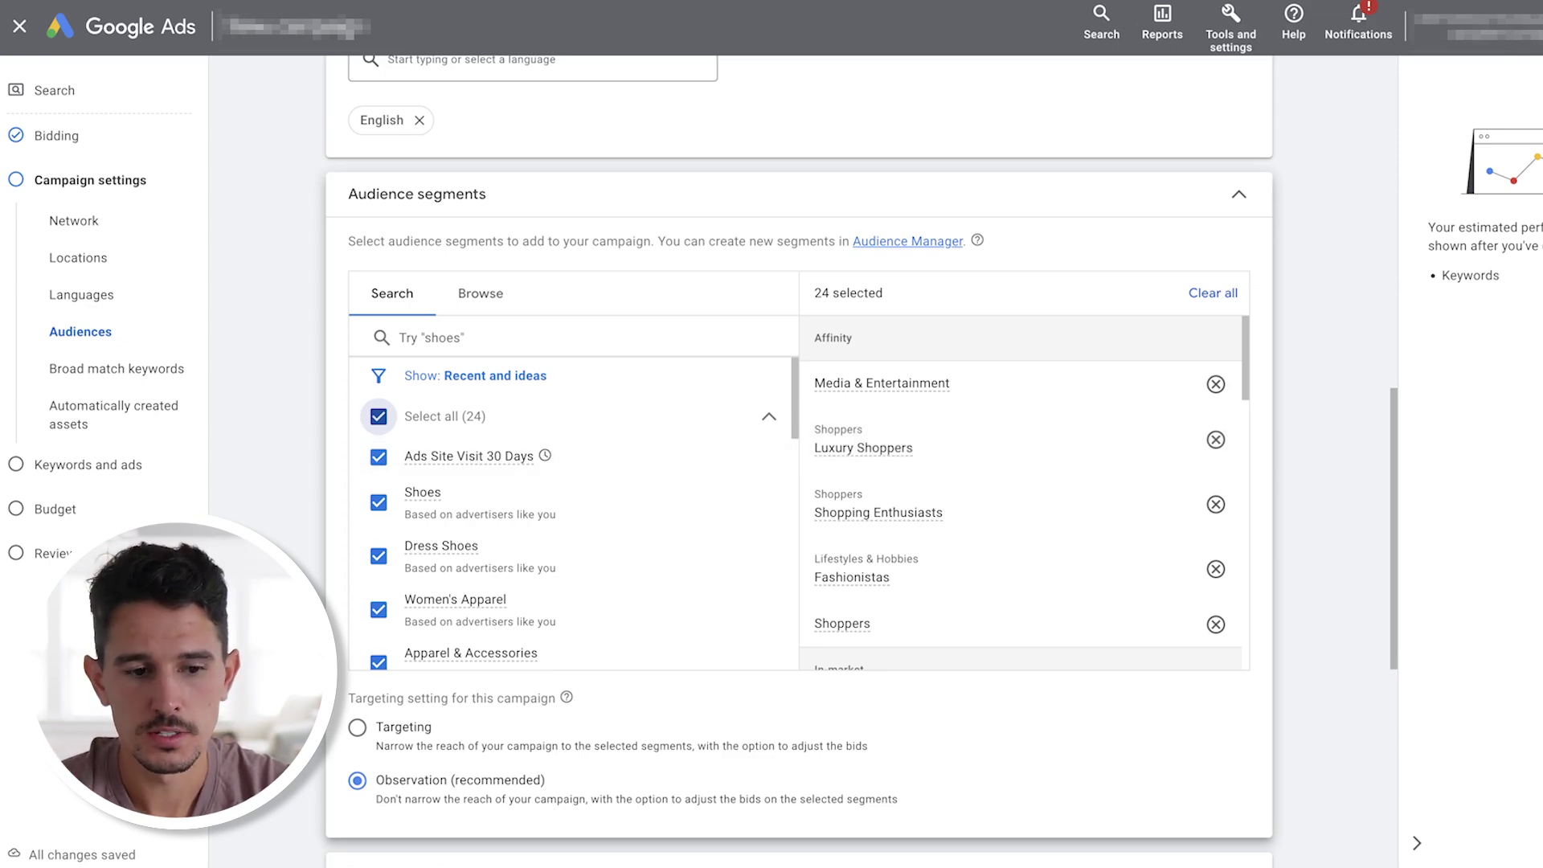
scroll(800, 482, "down", 6)
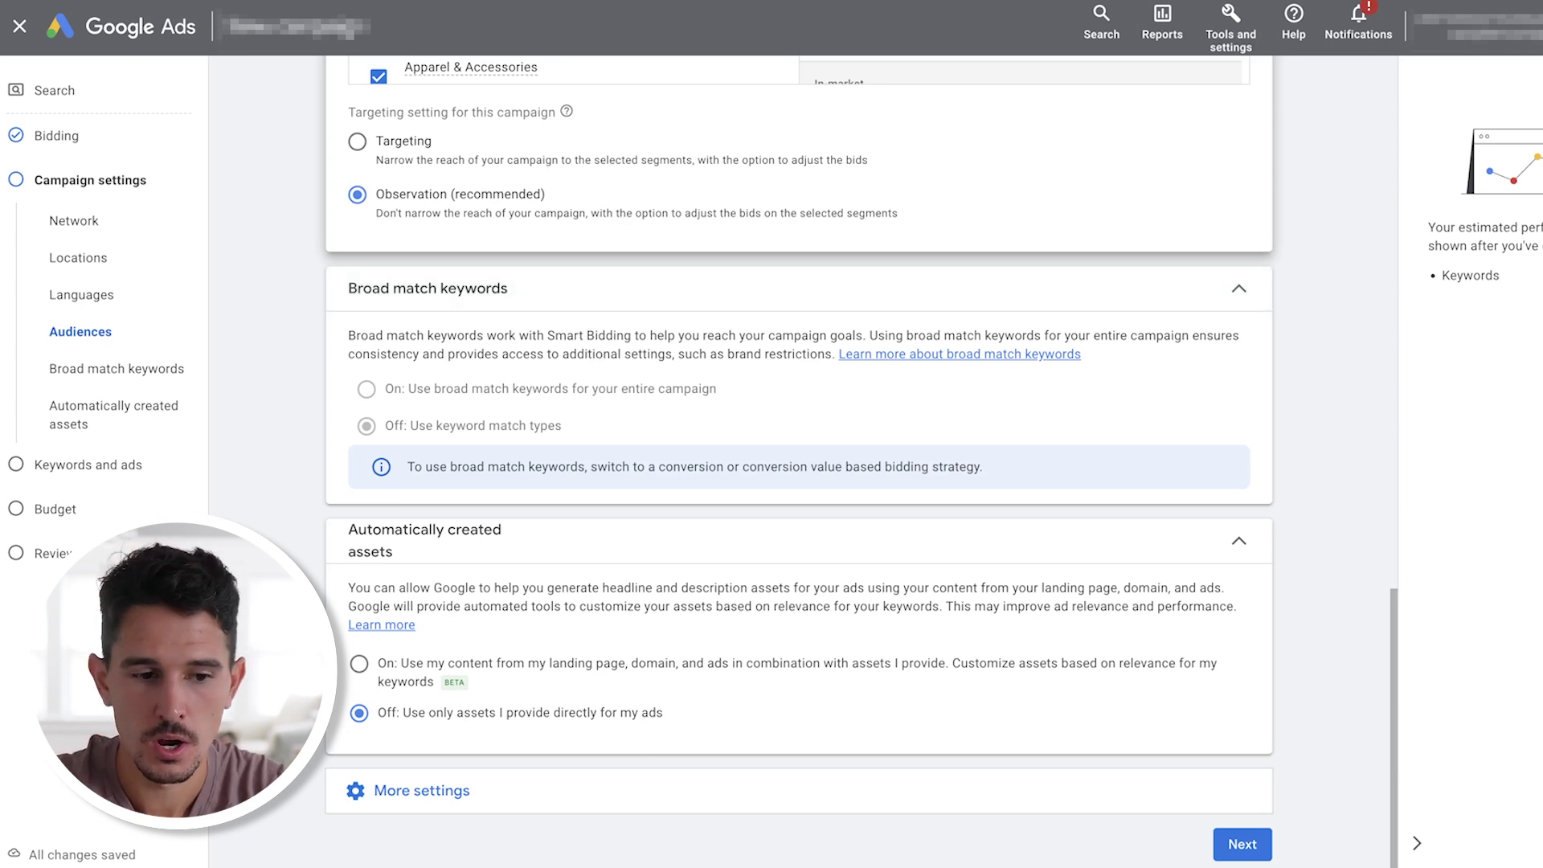
scroll(796, 463, "down", 1)
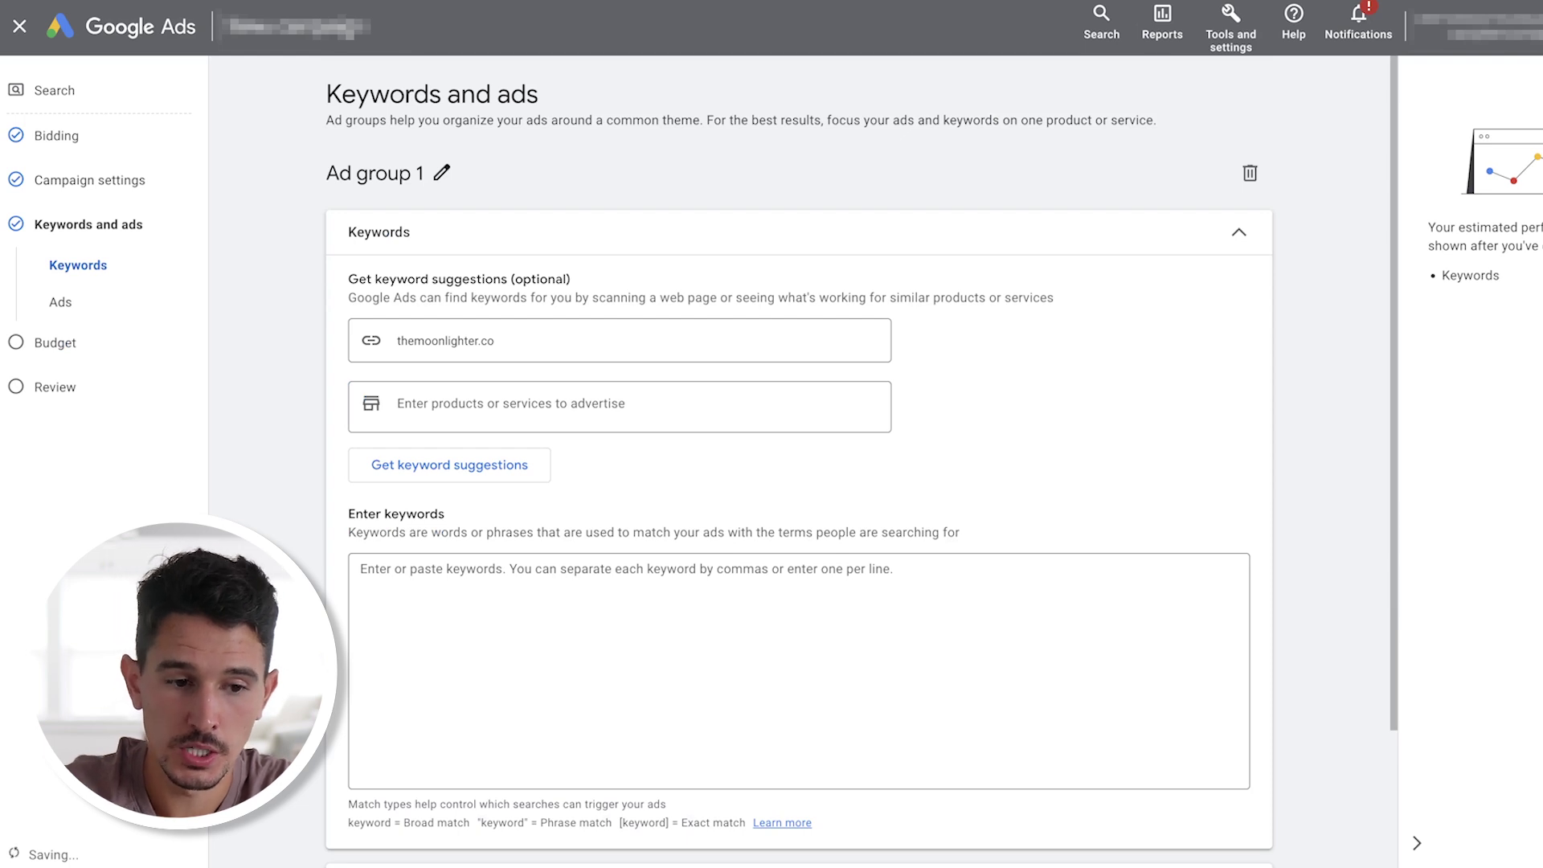
Enter the keywords [brand name], [brandname] and [brandame], one per line
left_click(361, 570)
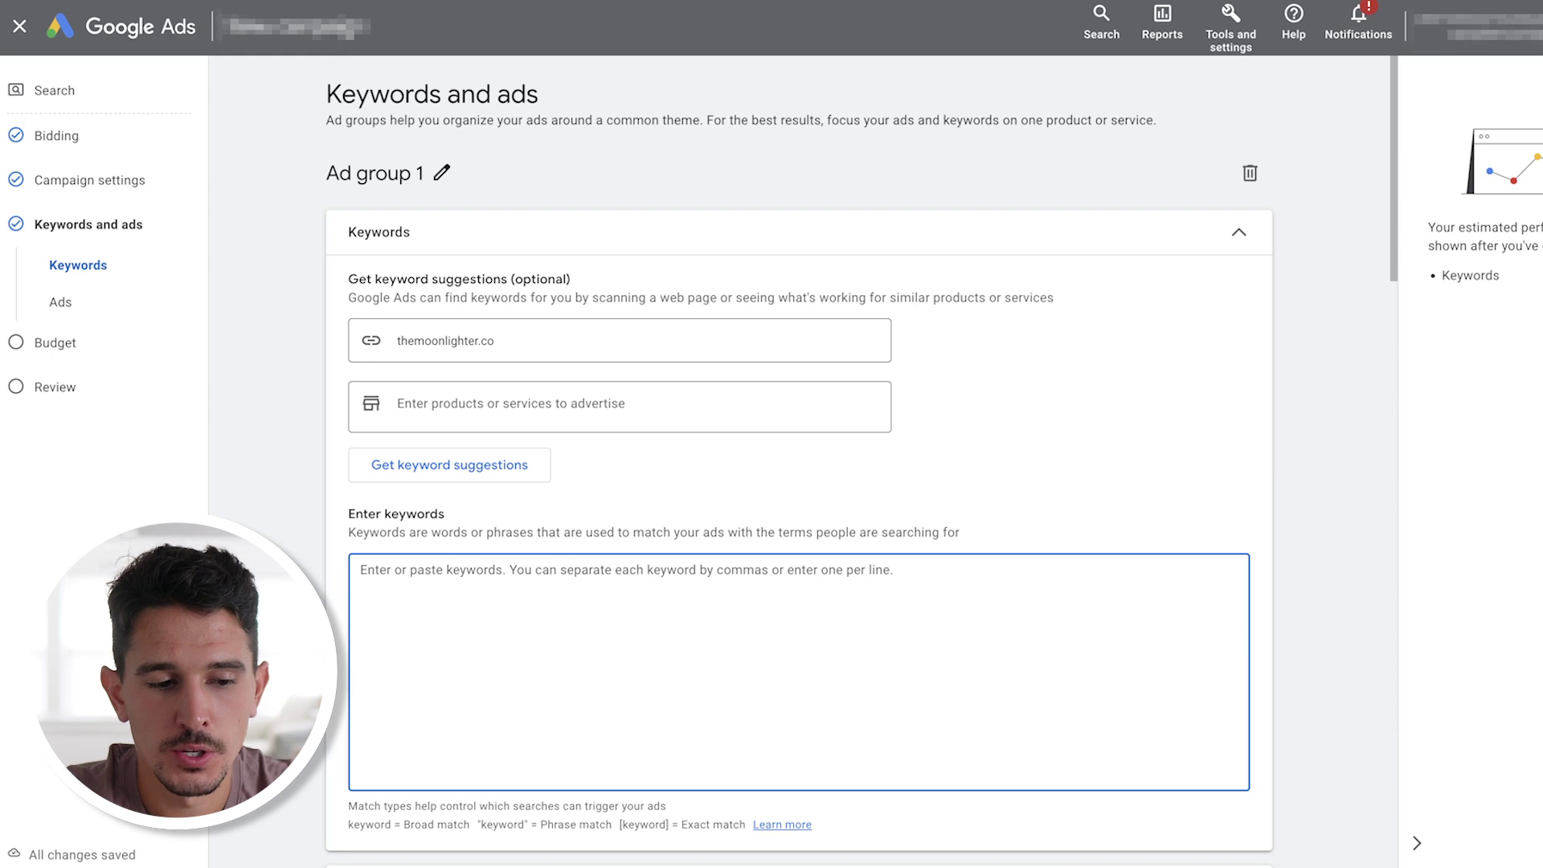
type("[")
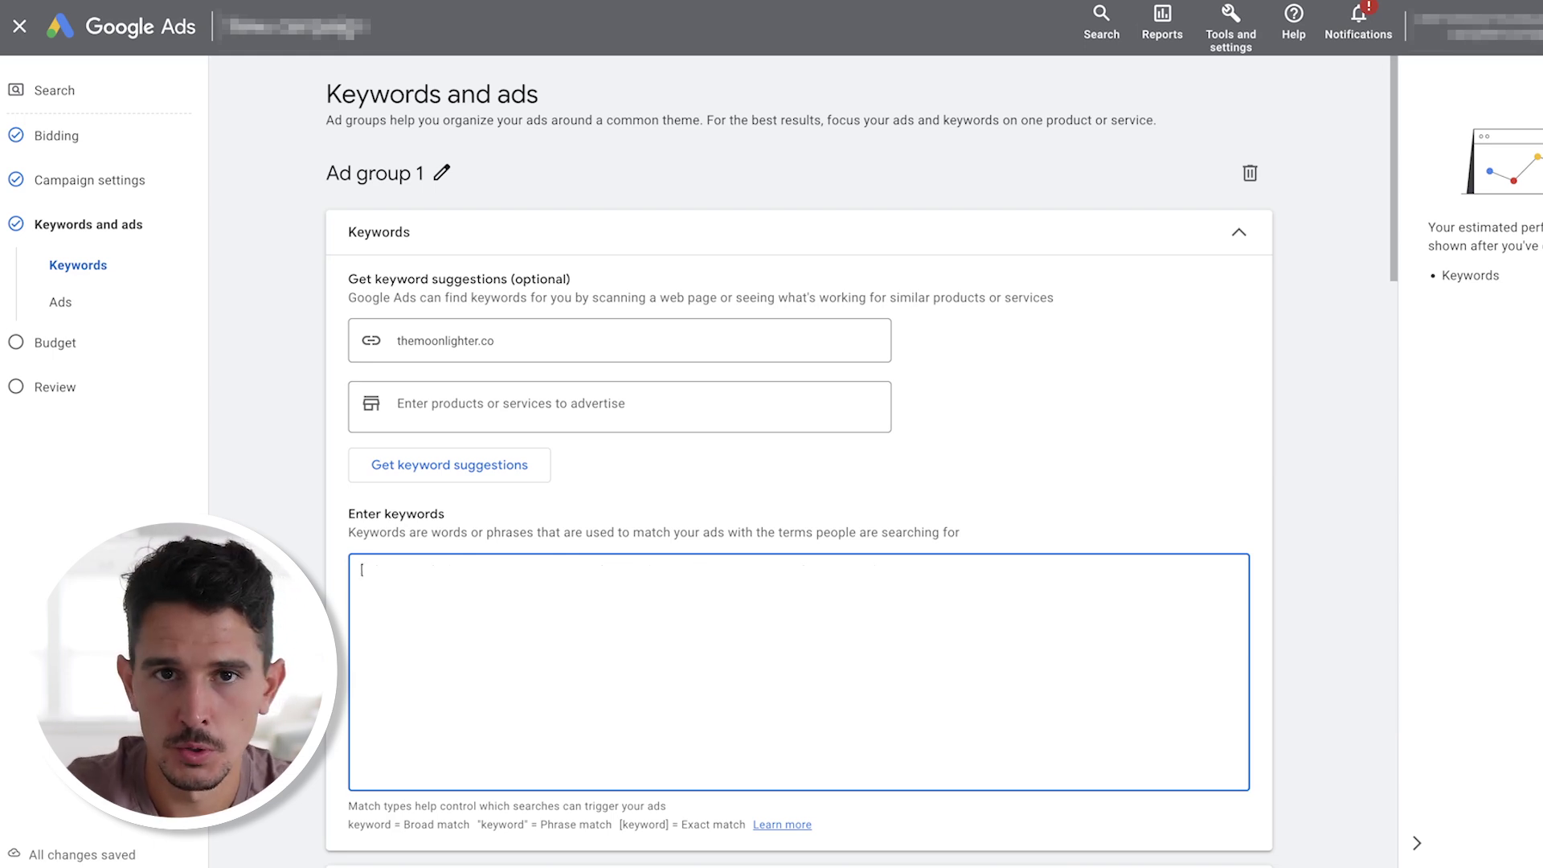
type("brand name]")
key("Return")
type("[")
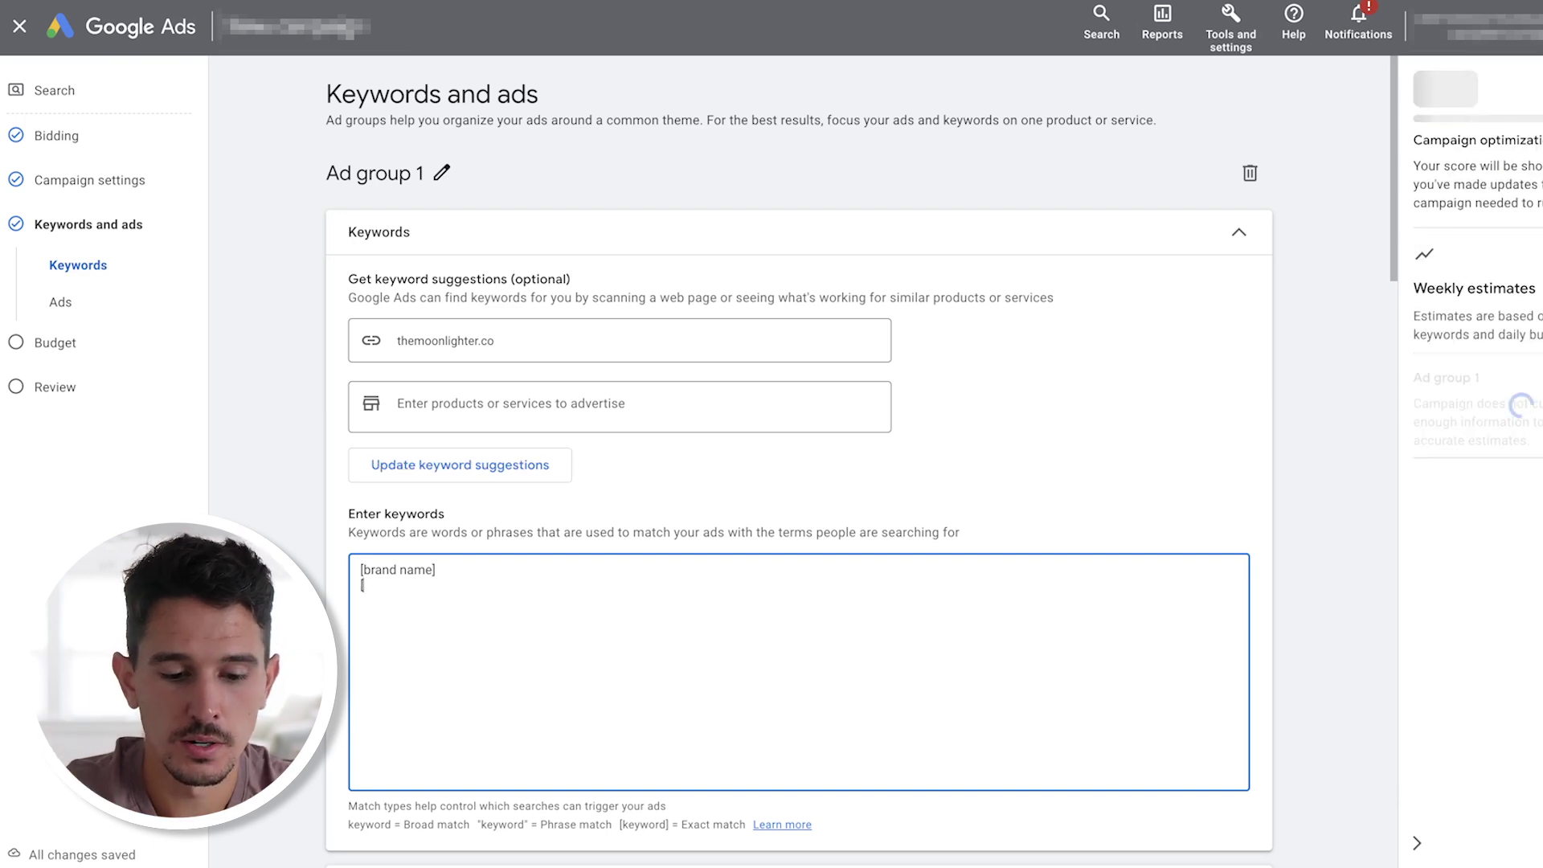
type("brandname]")
key("Return")
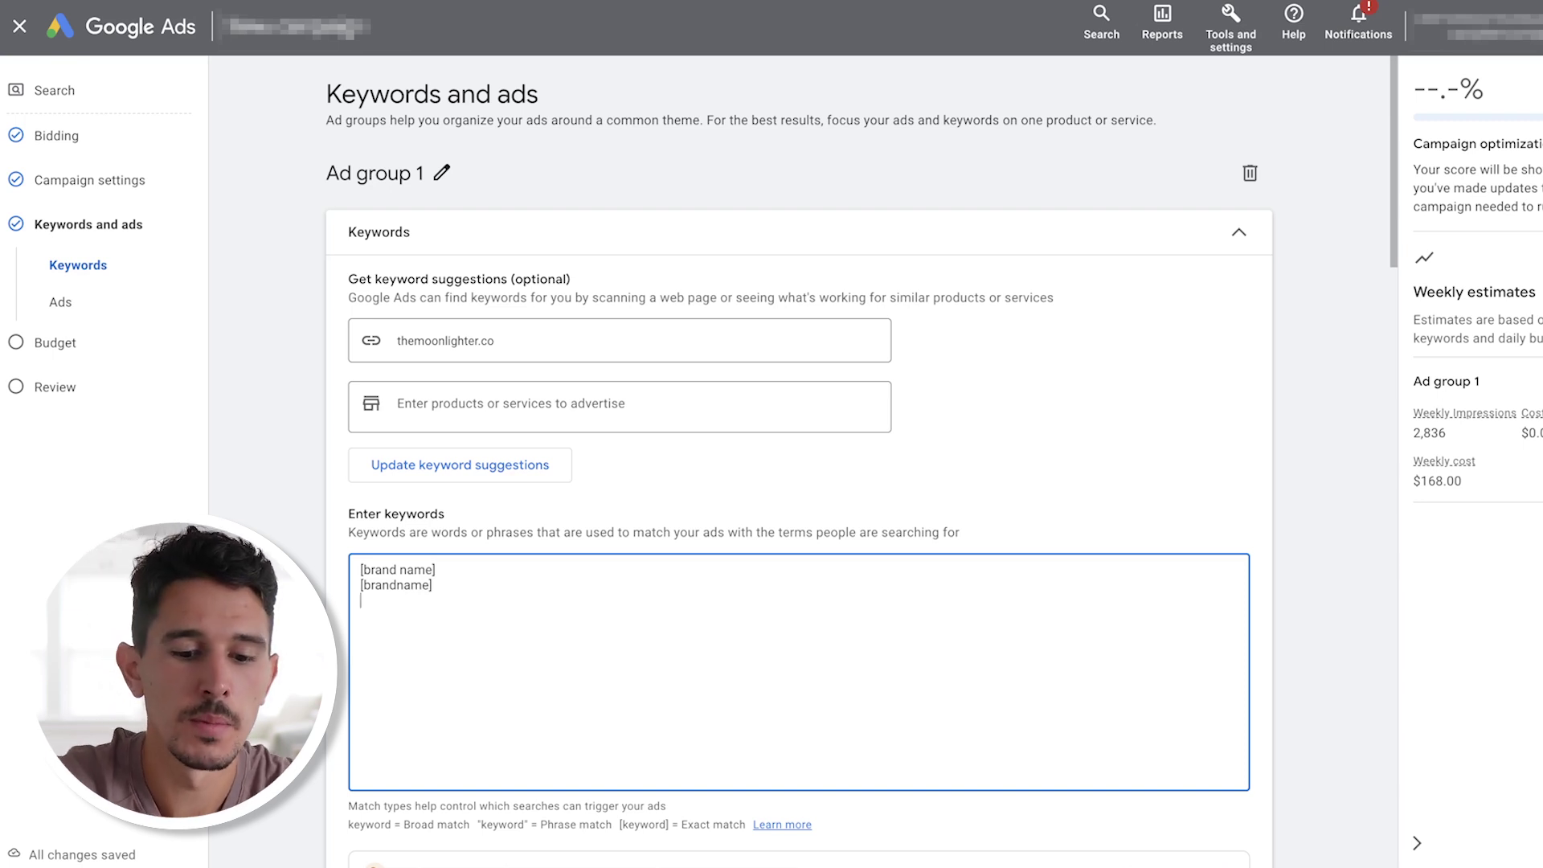
type("[")
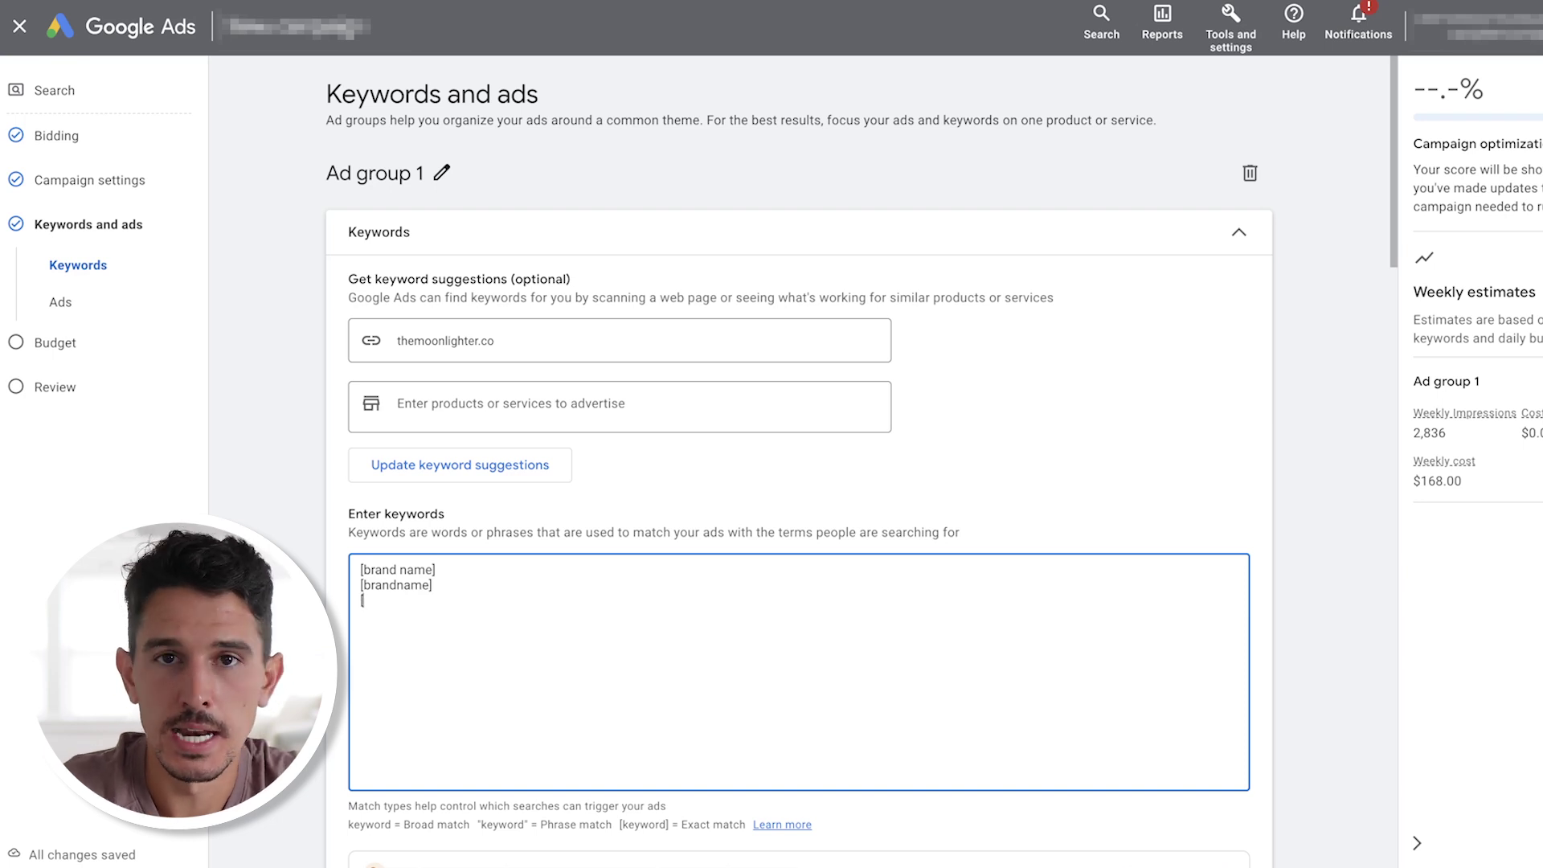
type("brand")
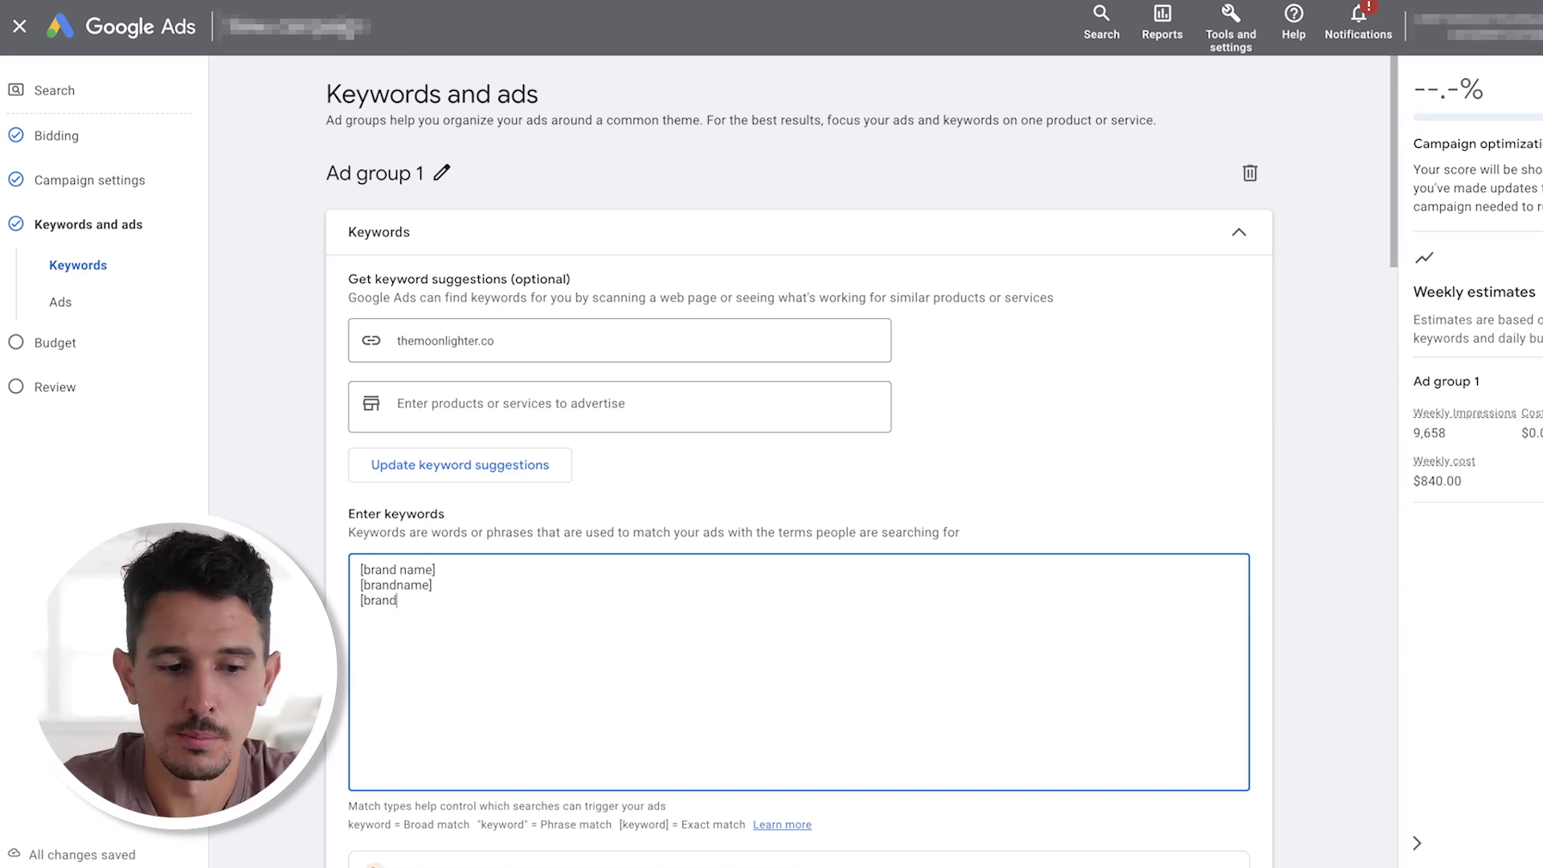
type("ame]")
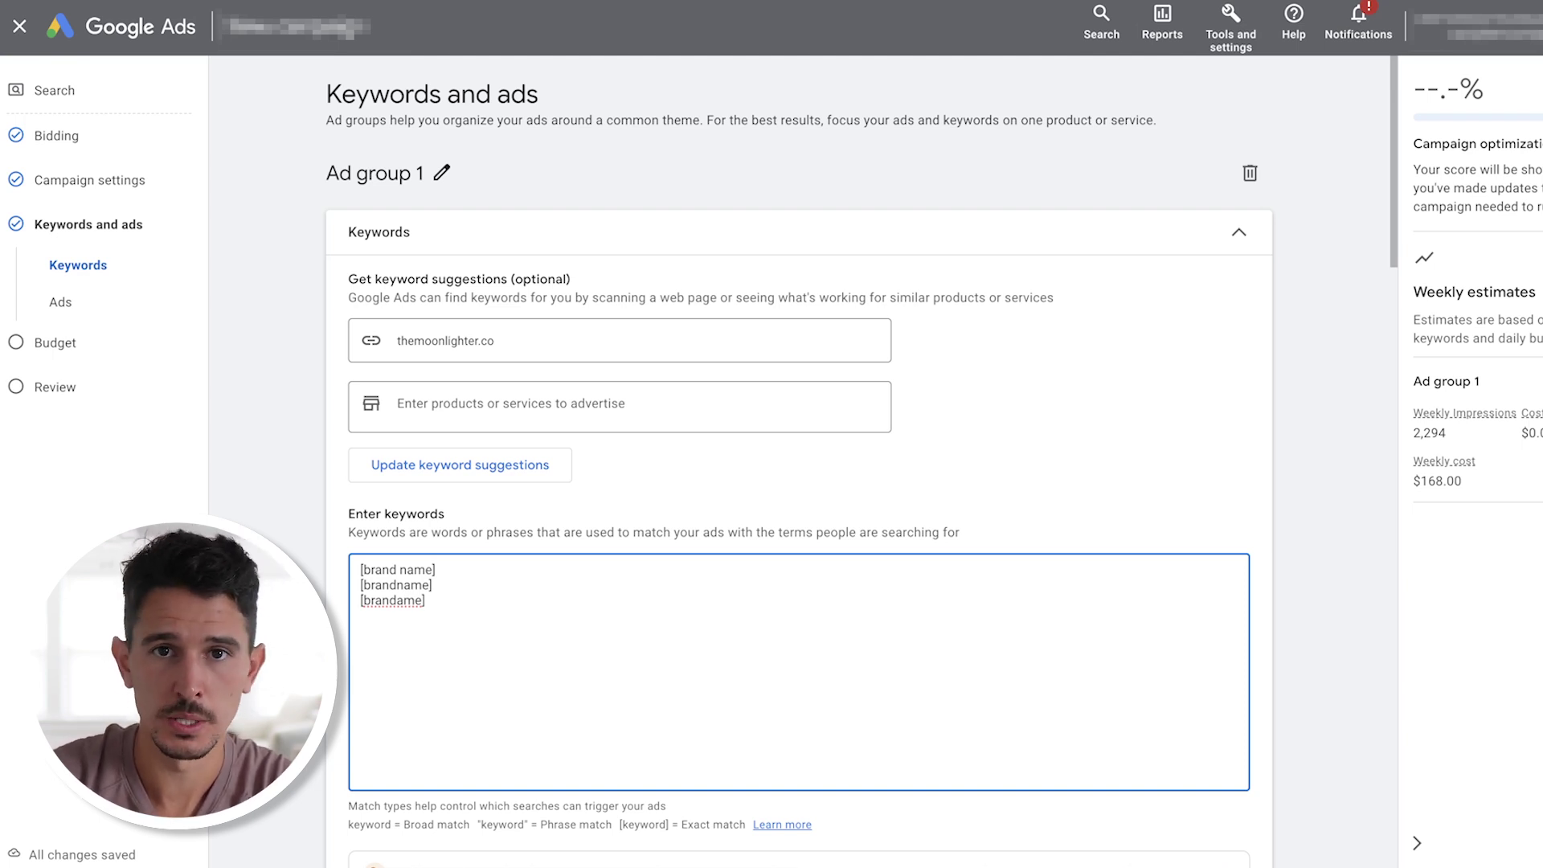
Write headlines 'Brand Name' and 'Brand Name Official Site', pinning them to position 1
scroll(799, 460, "down", 10)
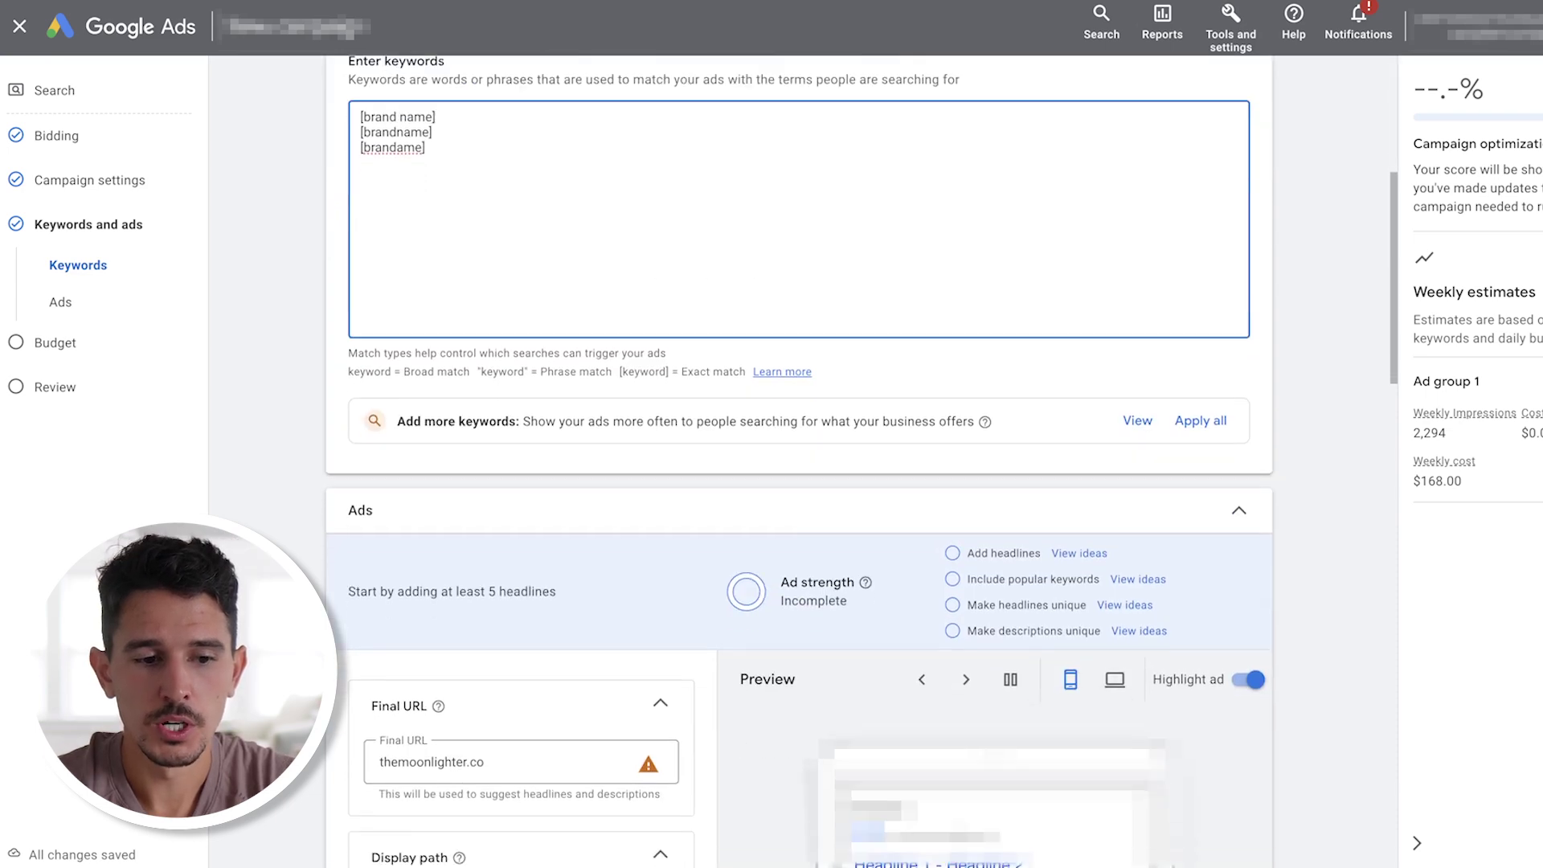
scroll(799, 461, "down", 4)
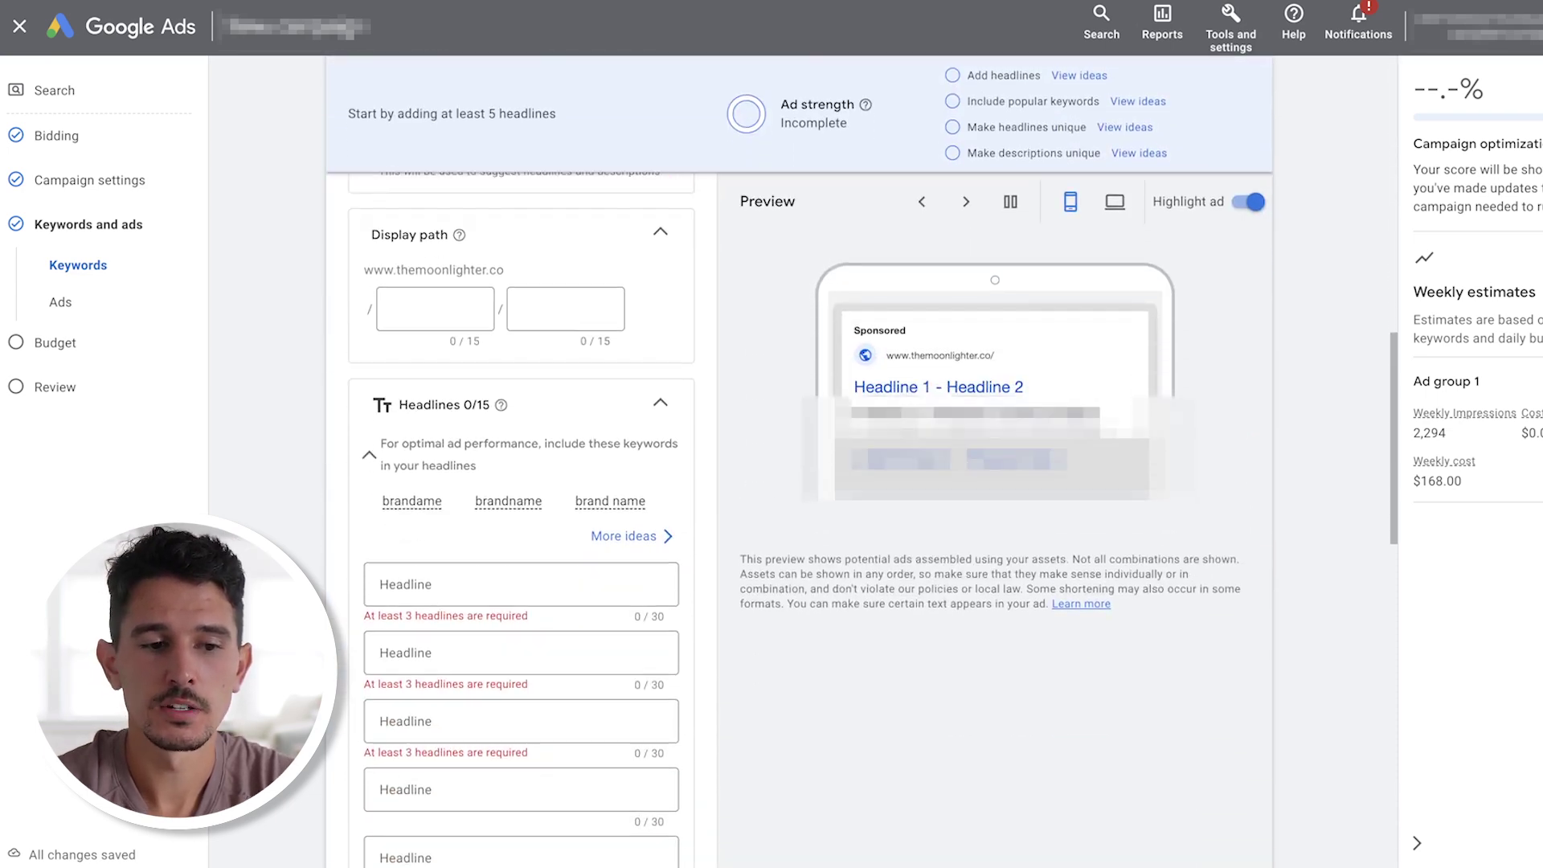
scroll(799, 461, "down", 2)
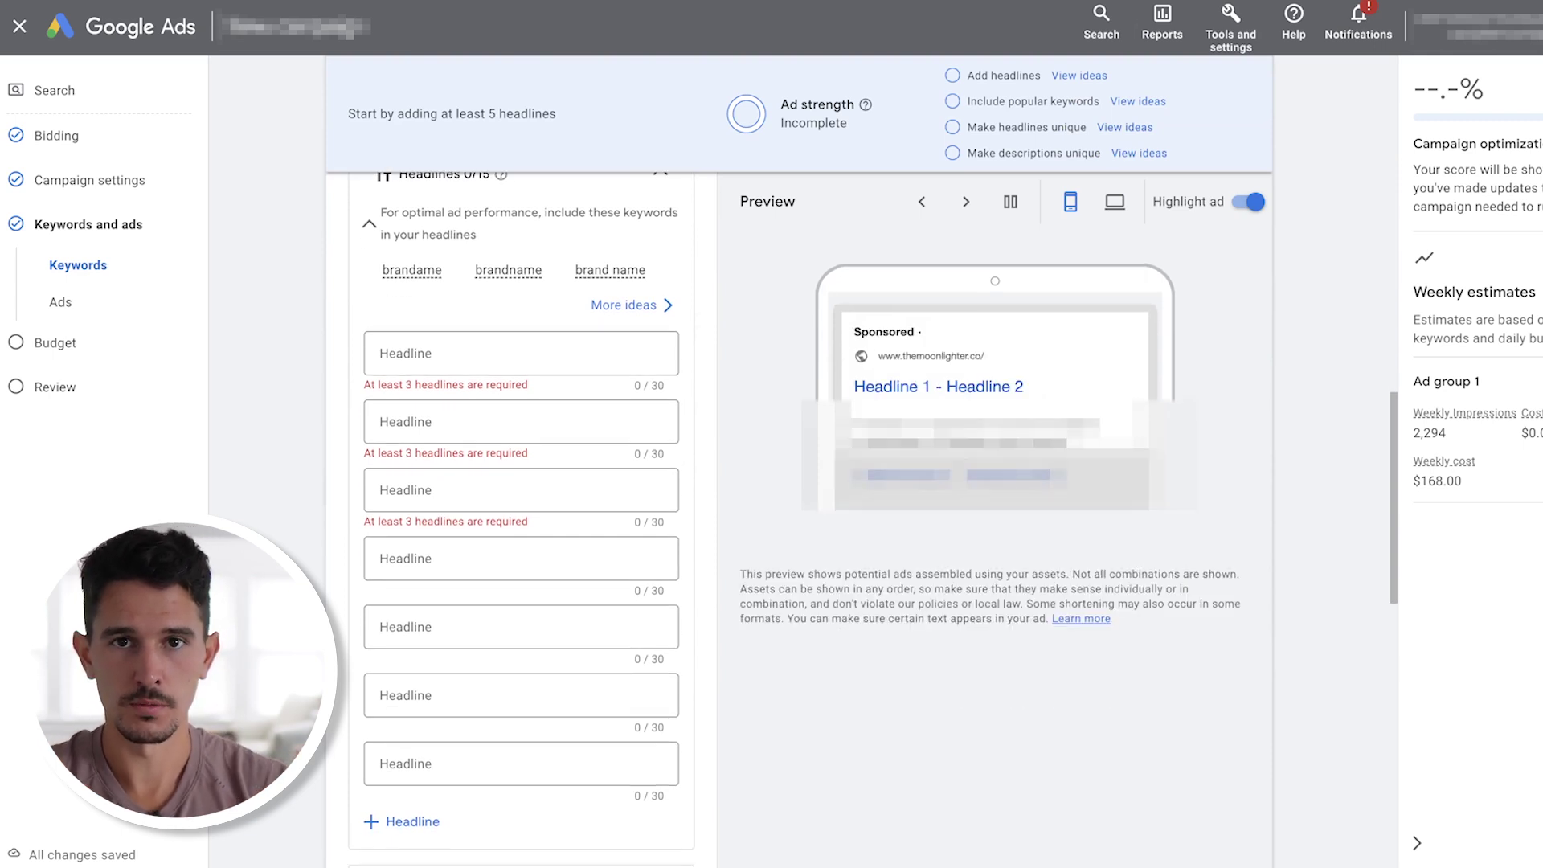
left_click(482, 351)
type("Brand Name")
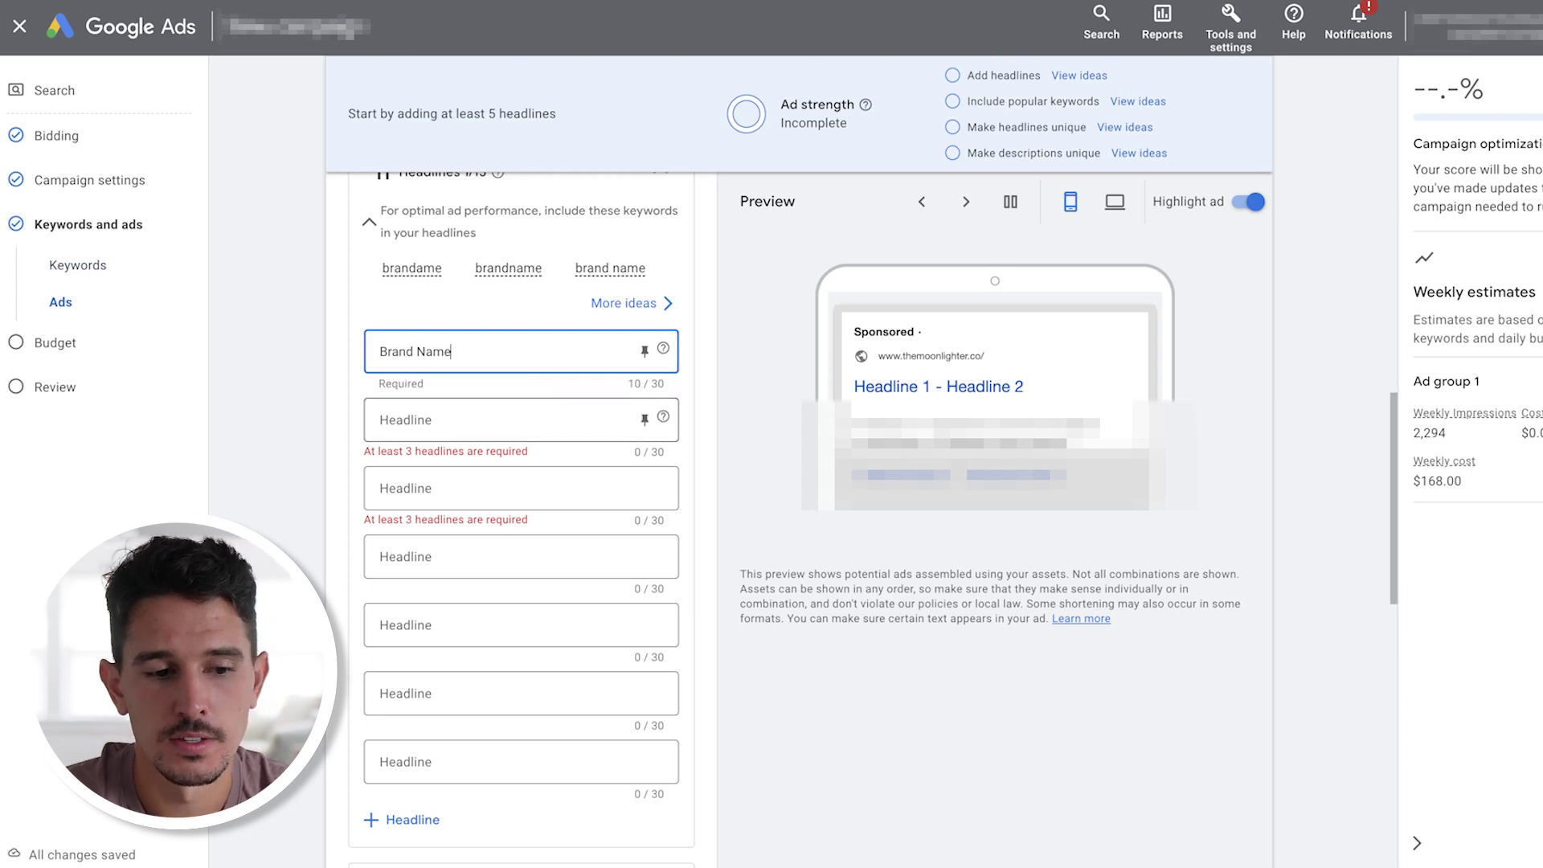
left_click(482, 420)
type("Brand Name Official Site")
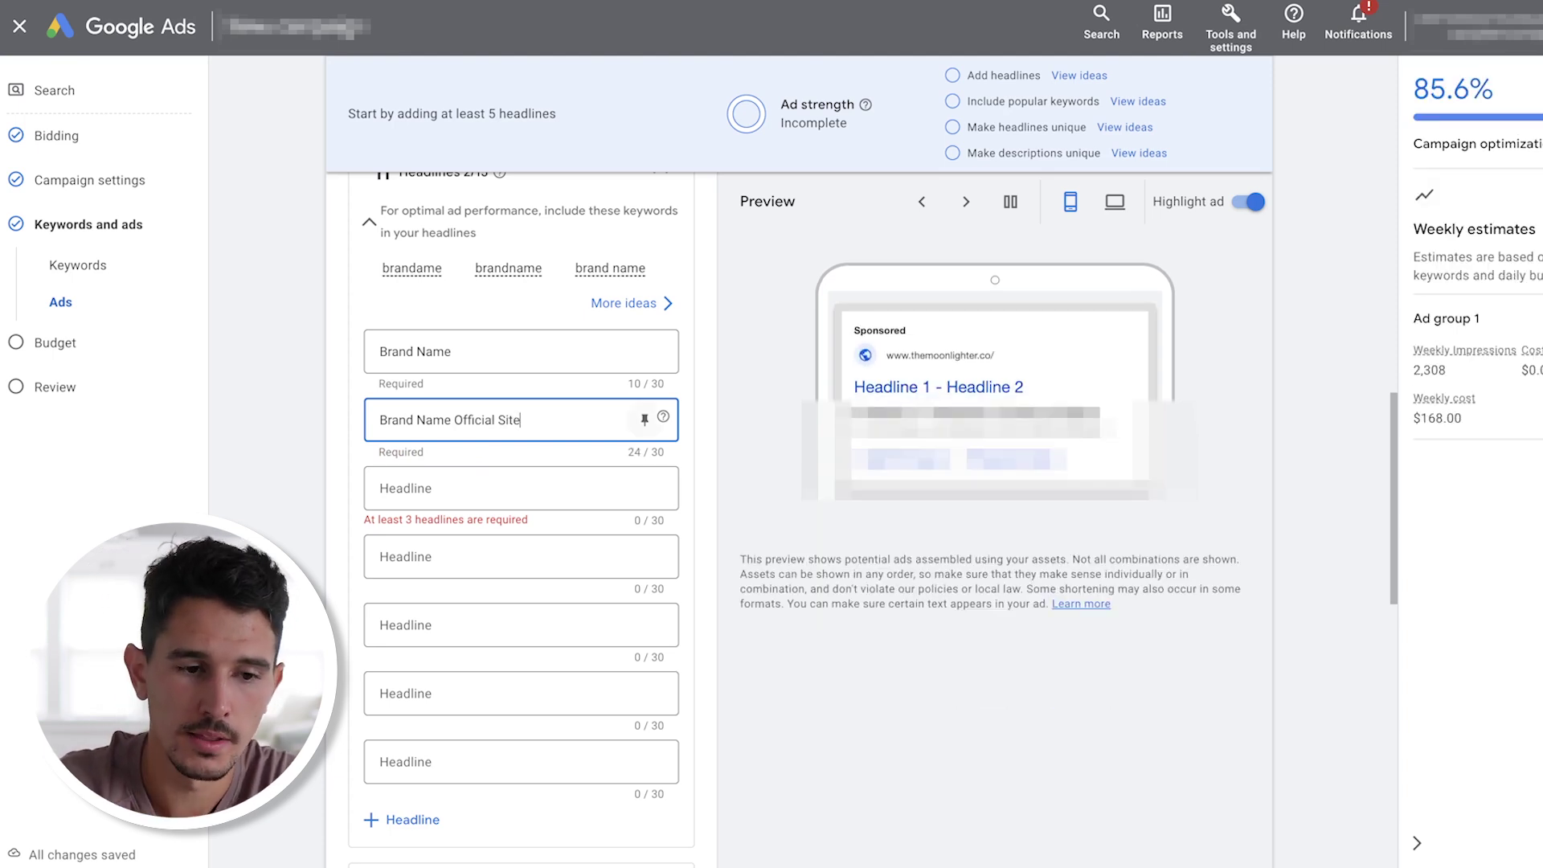
left_click(645, 420)
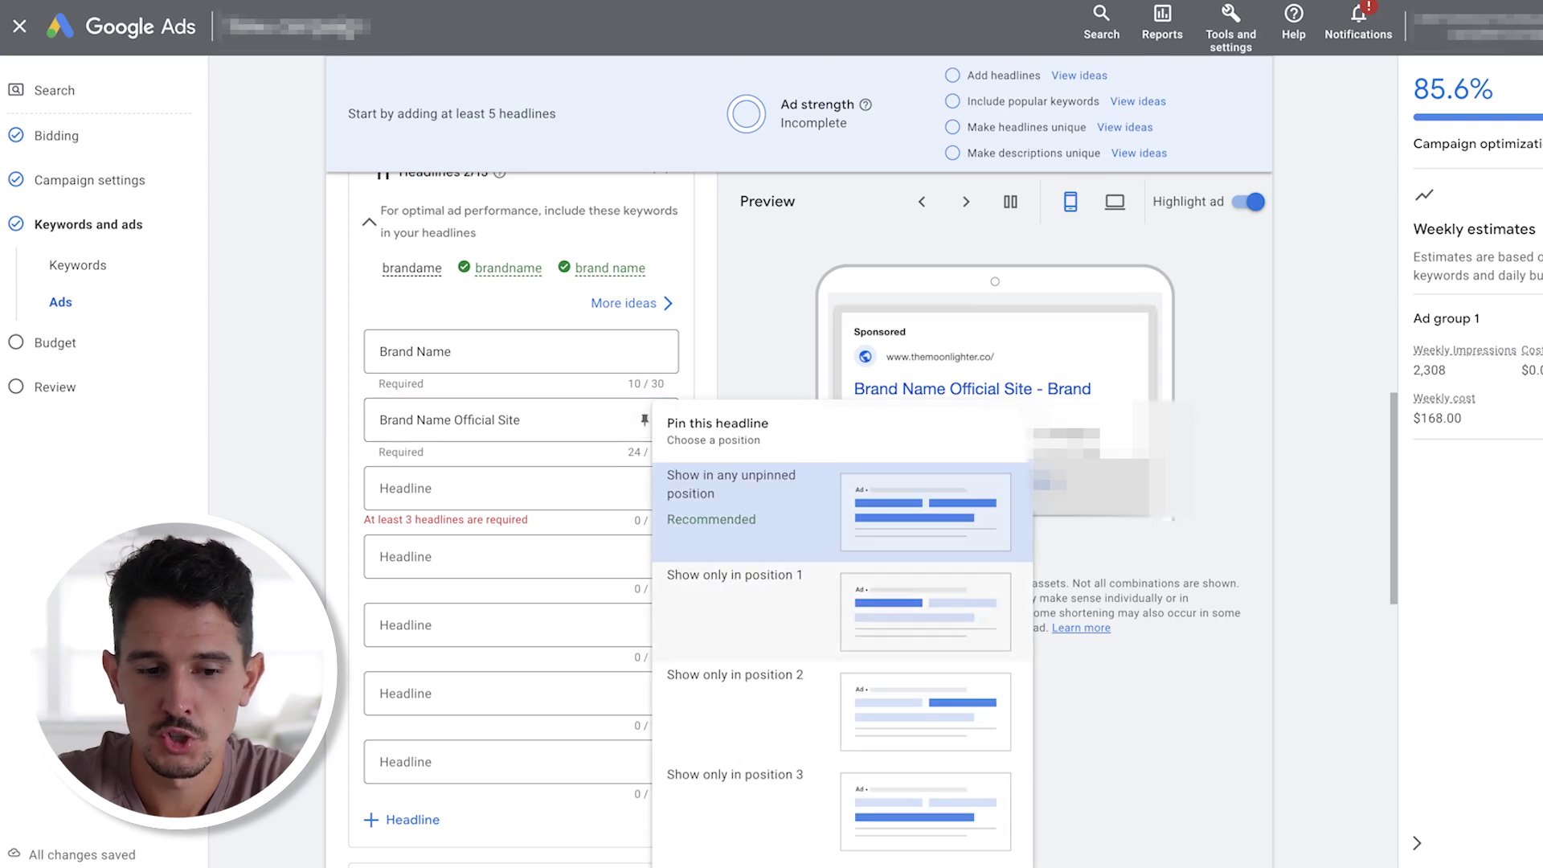
left_click(735, 595)
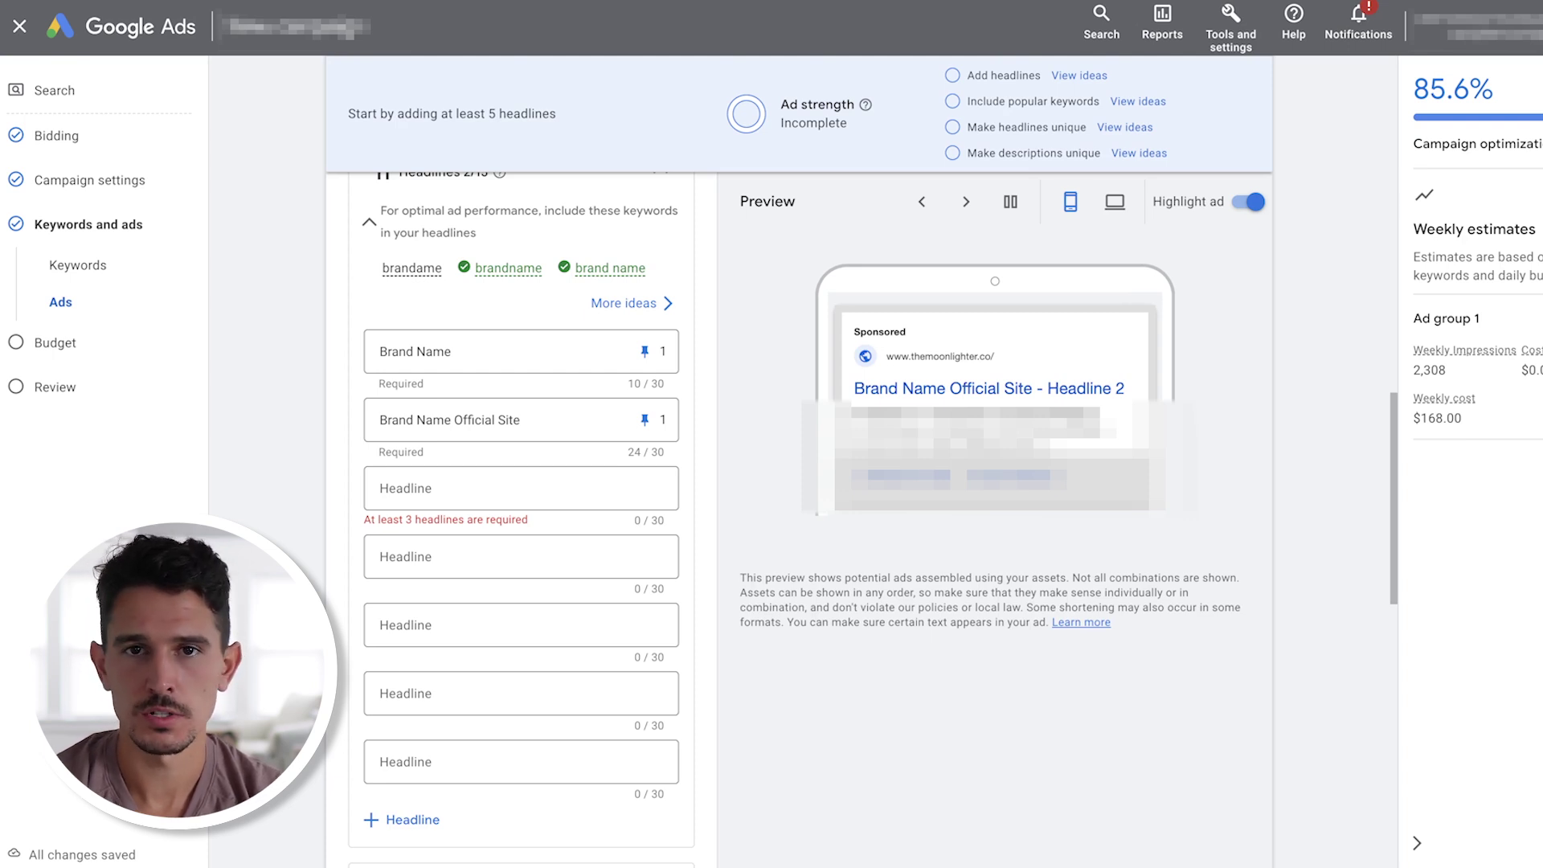
Scroll through the ad's descriptions, images, business name, business logo and sitelinks
scroll(521, 514, "down", 5)
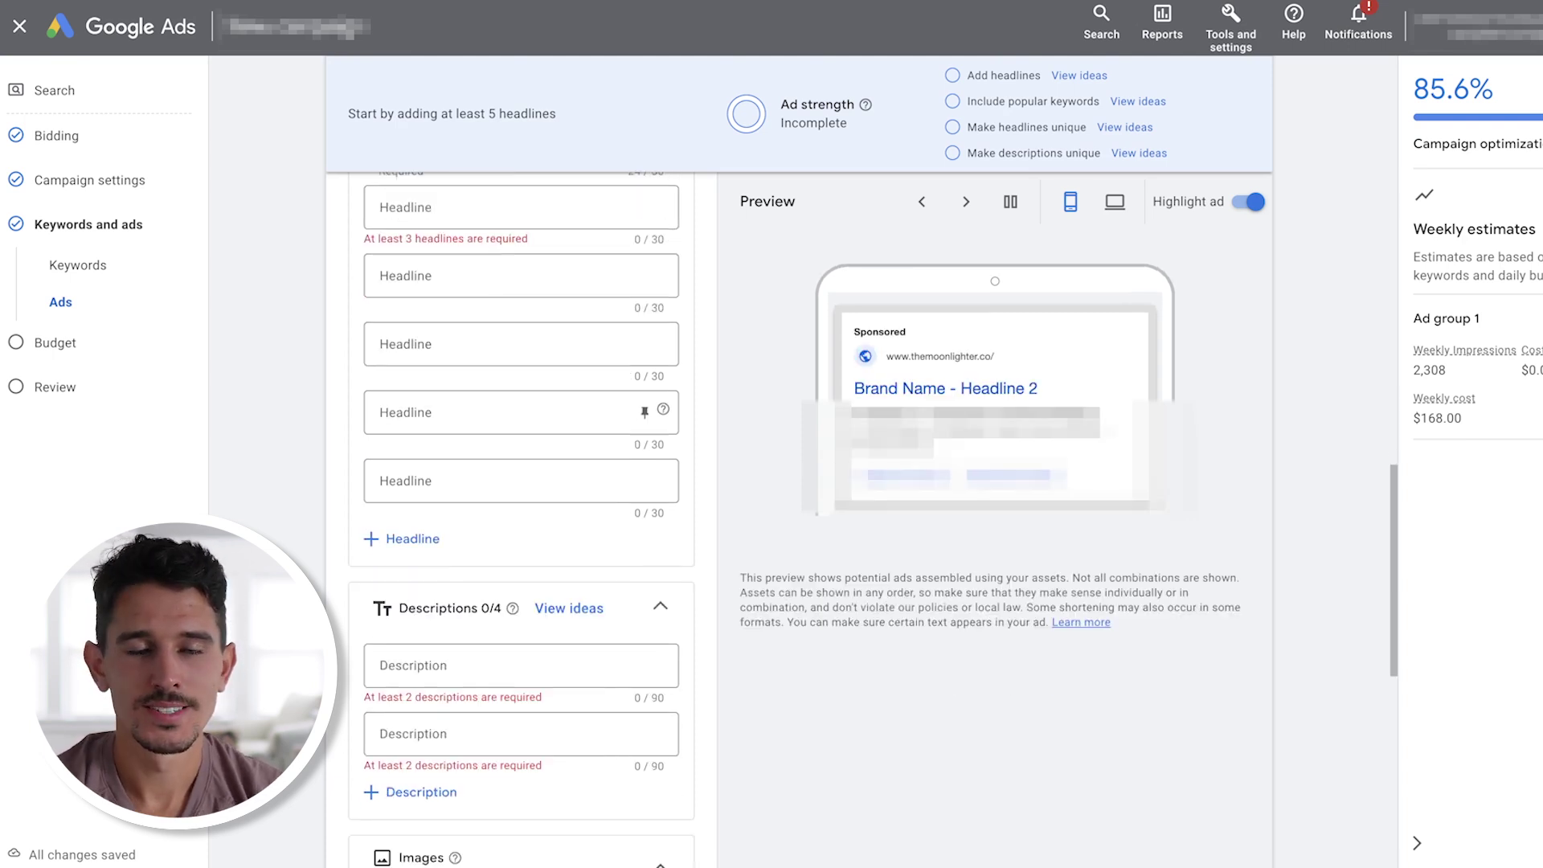
scroll(521, 514, "down", 3)
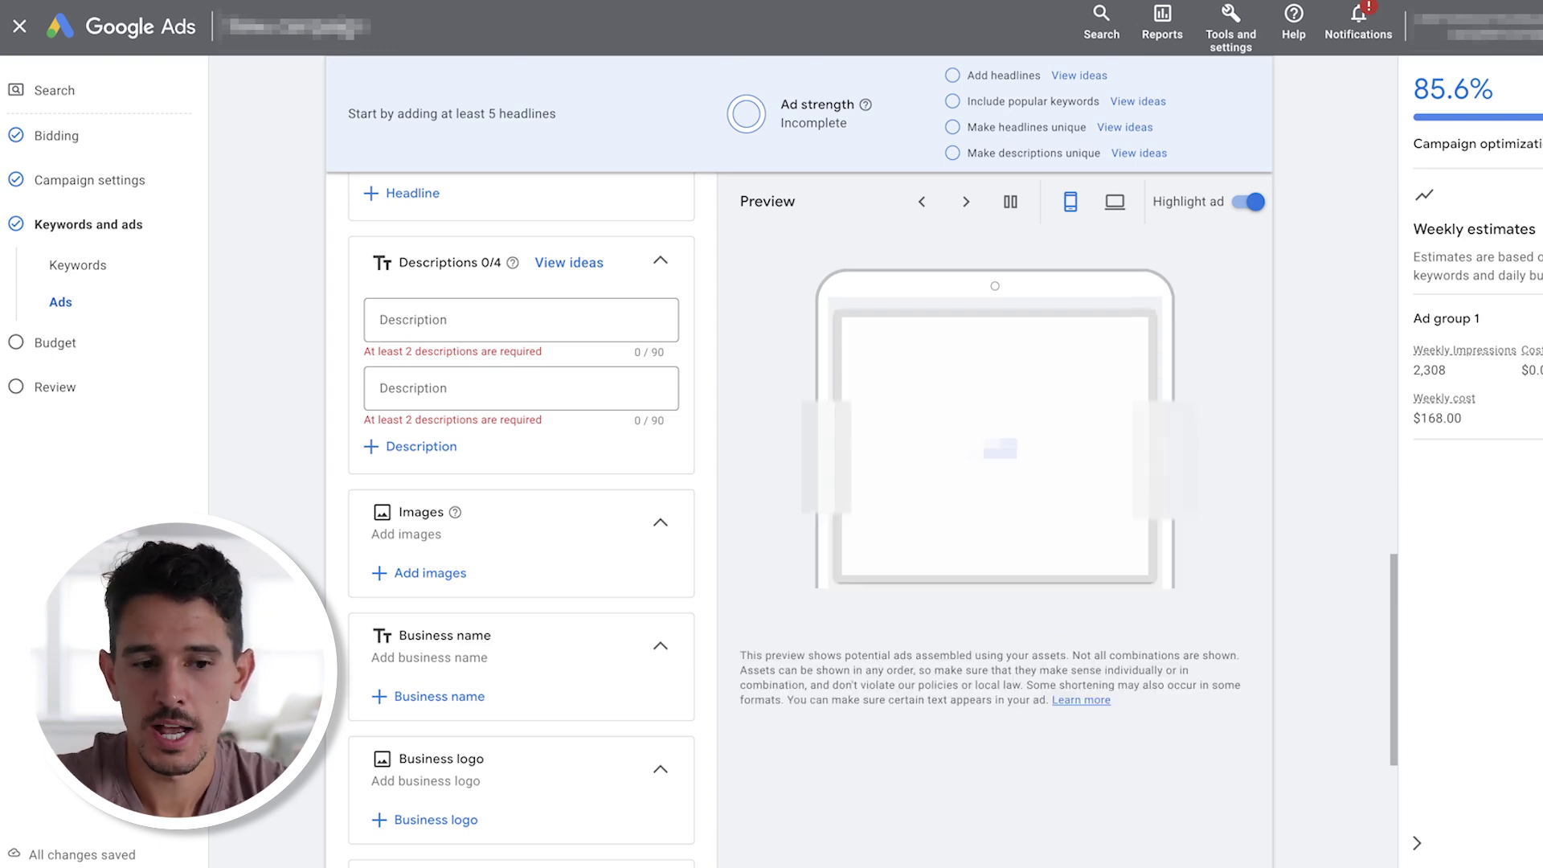
scroll(521, 386, "down", 2)
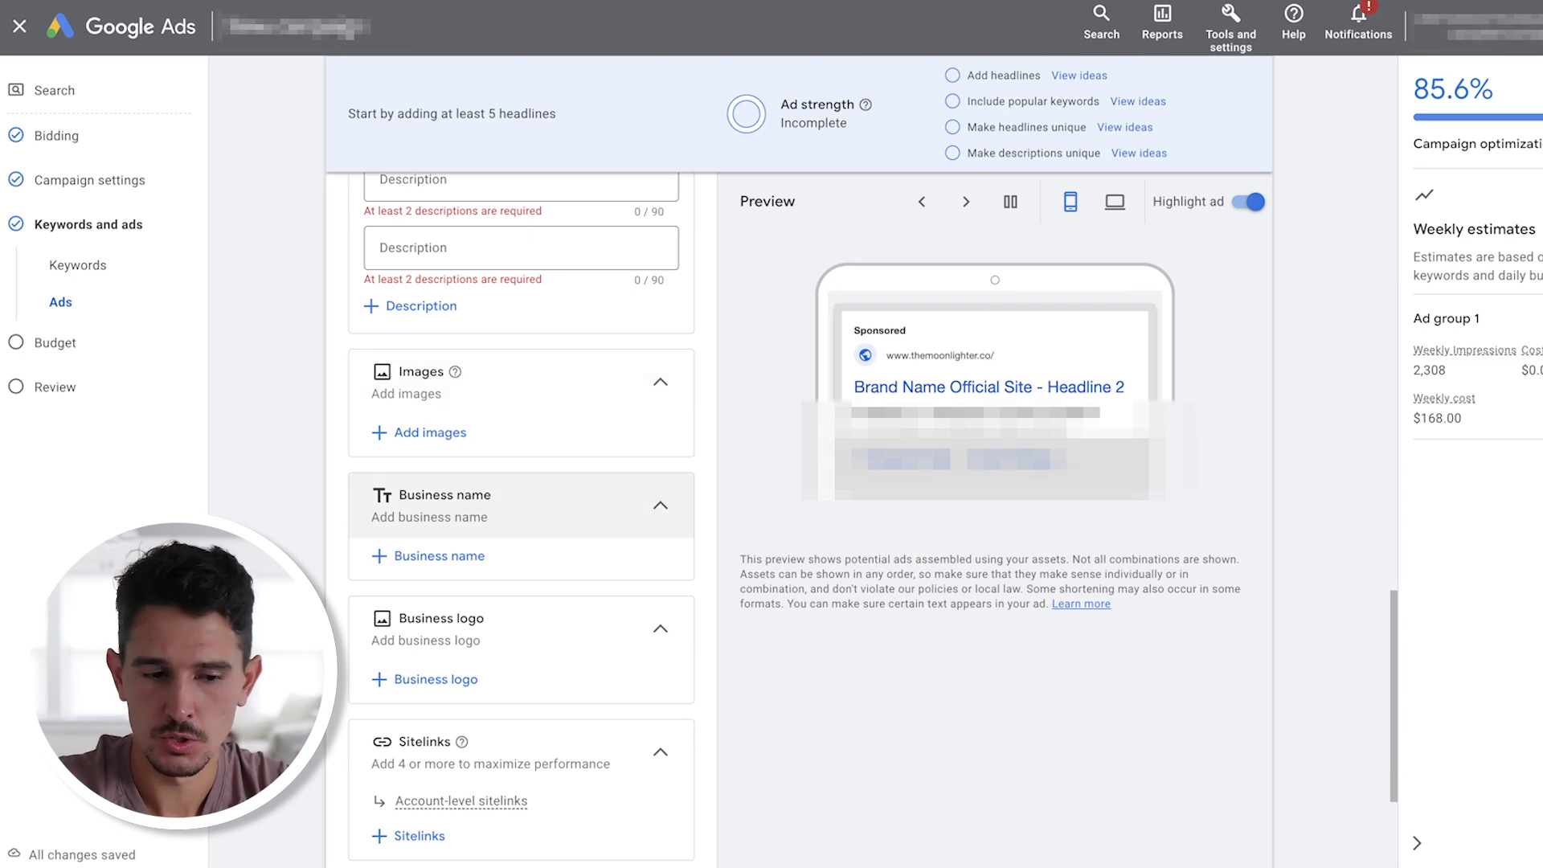
scroll(521, 498, "down", 2)
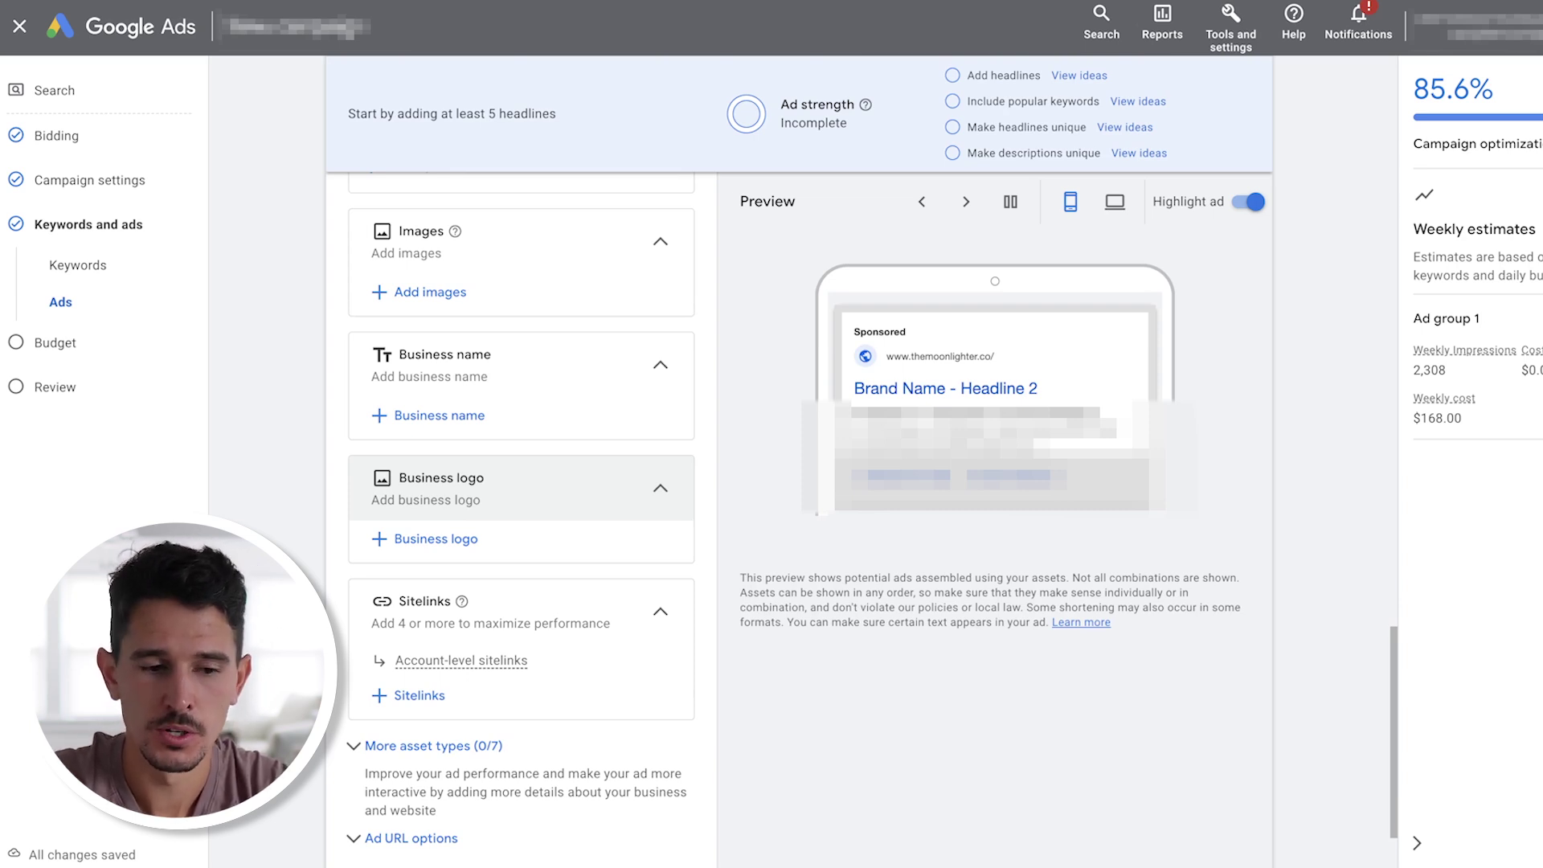
scroll(521, 498, "down", 1)
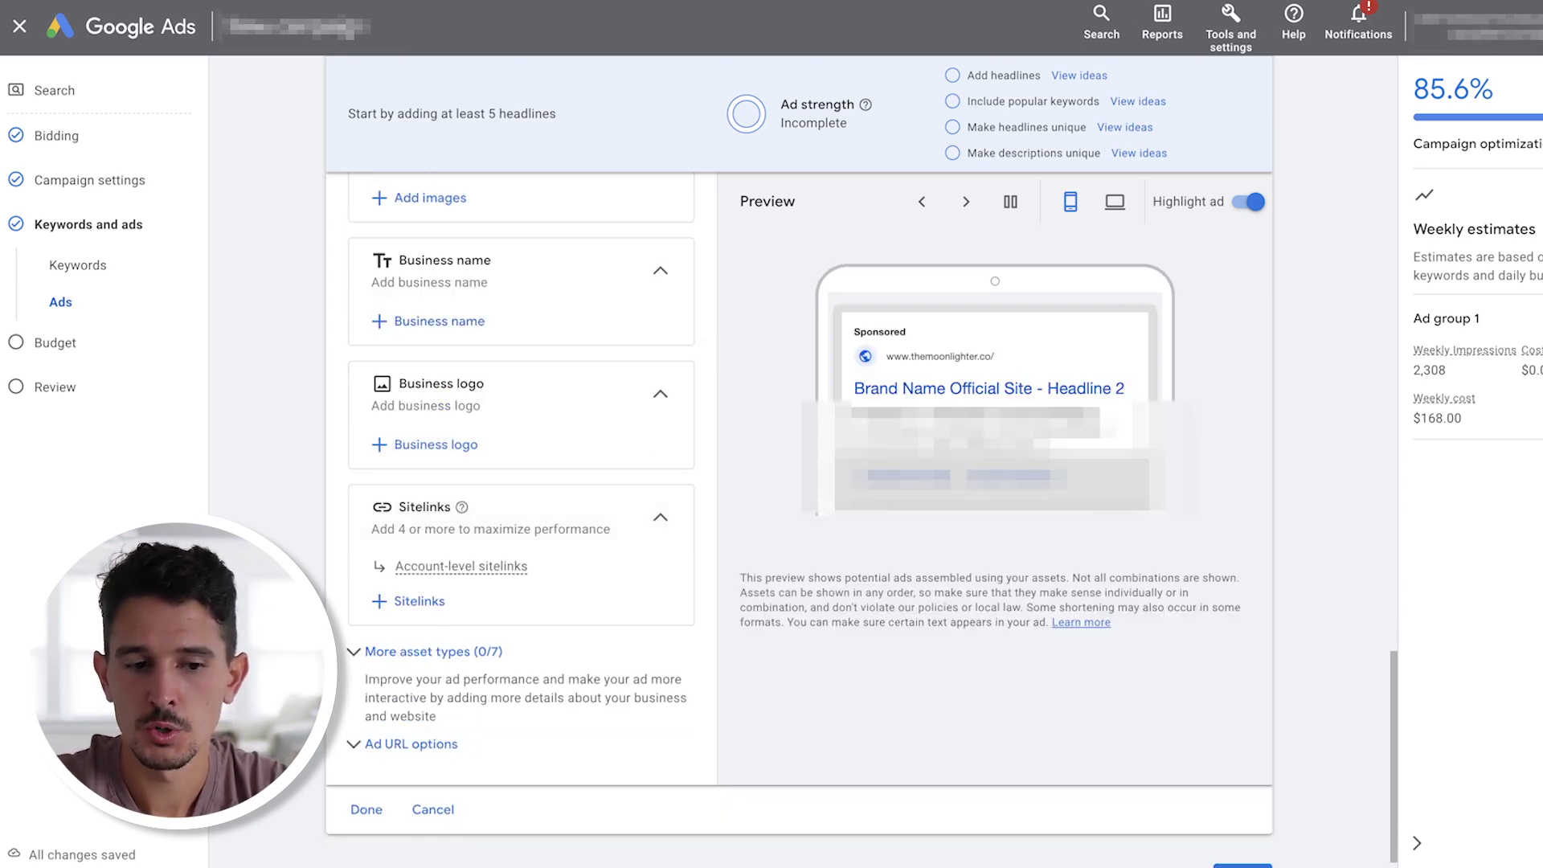
mouse_move(498, 567)
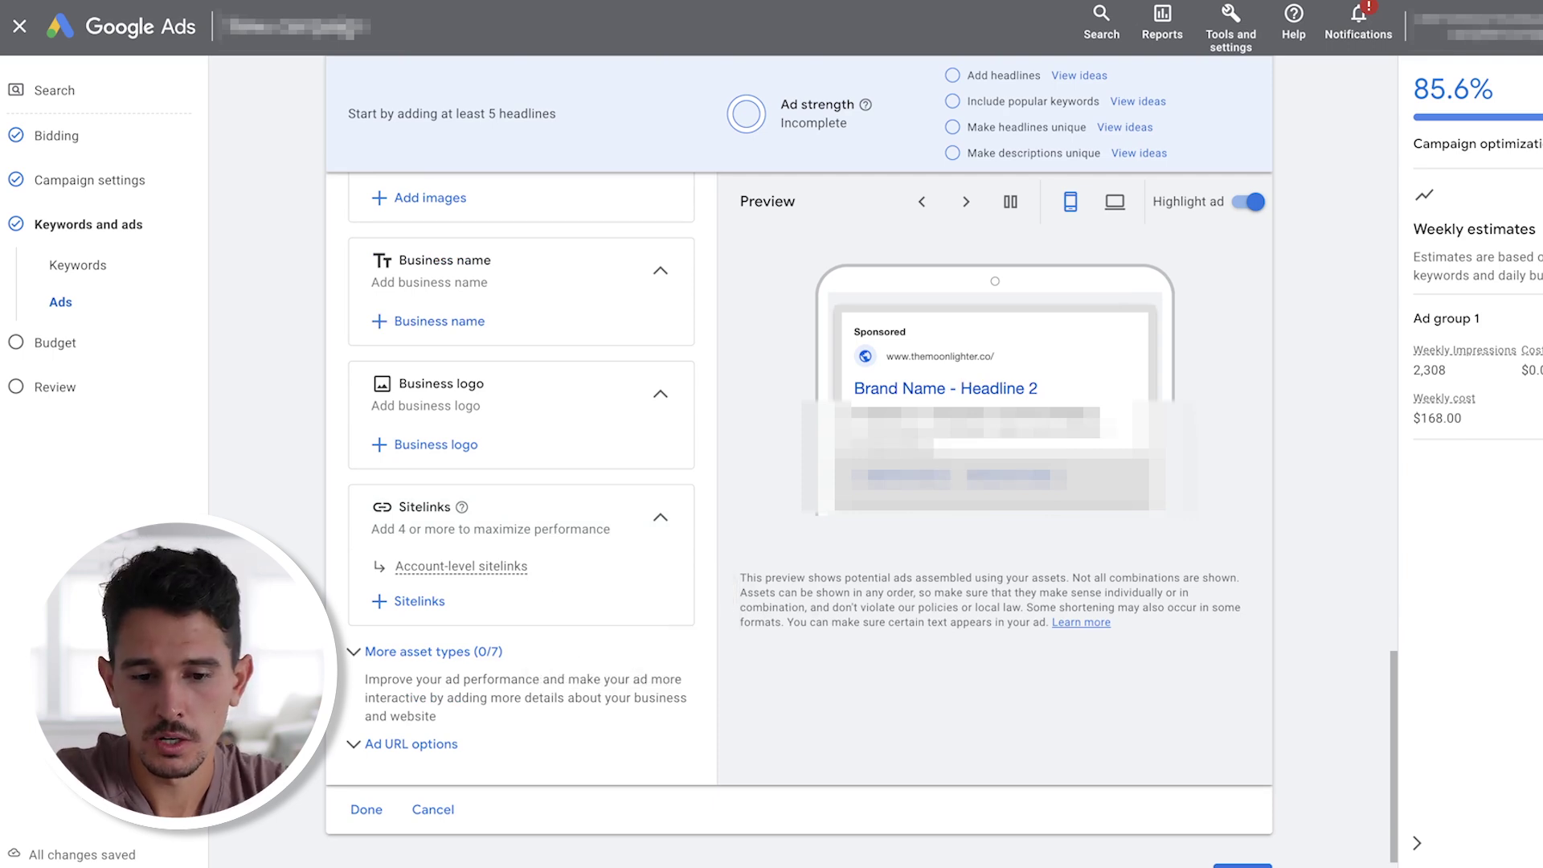
scroll(521, 482, "down", 1)
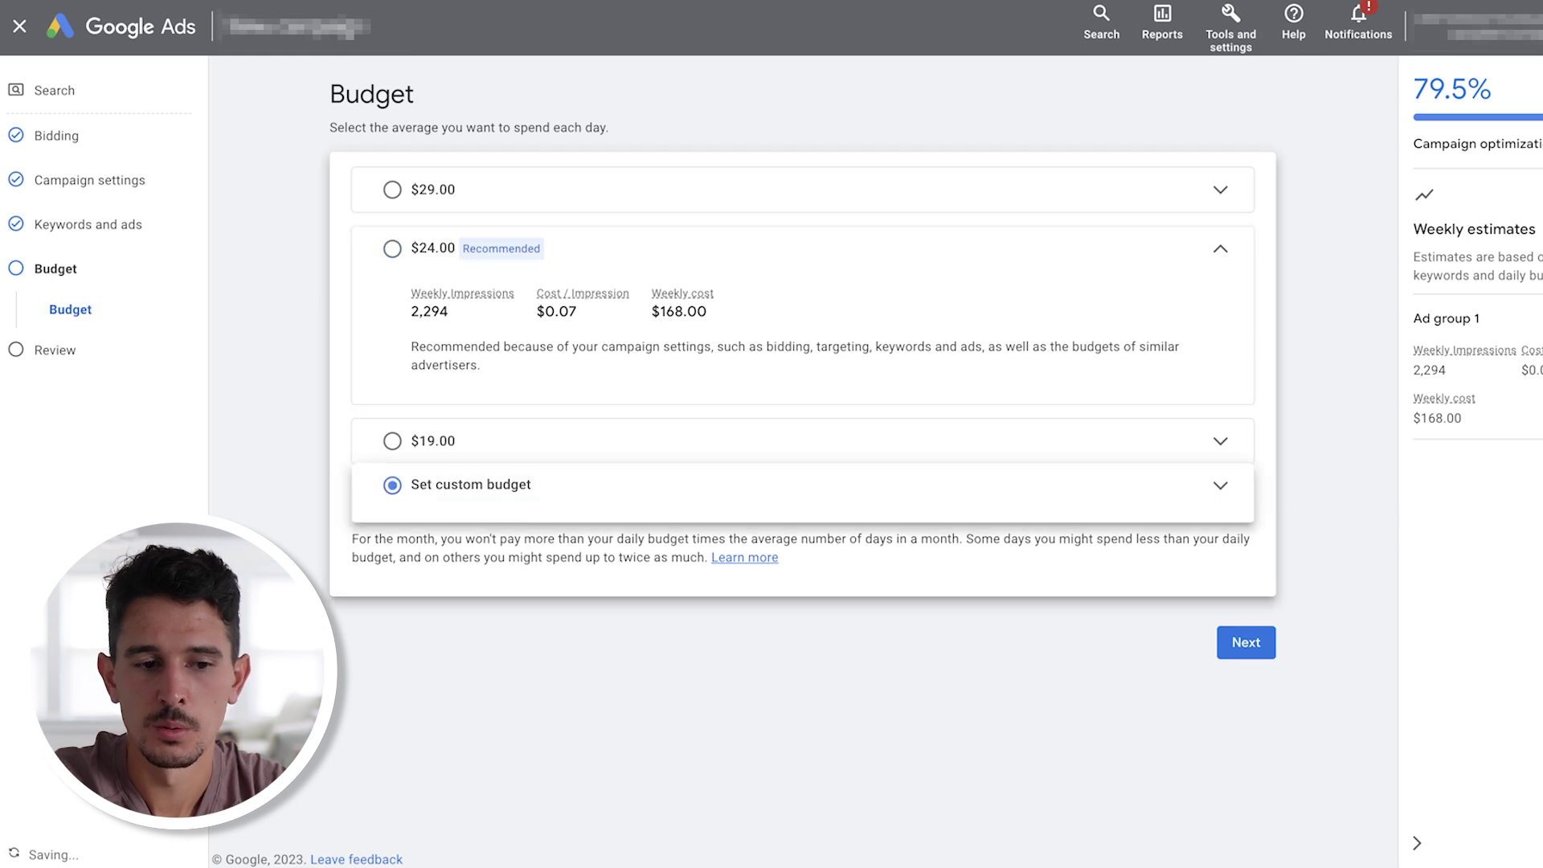
Choose a custom average daily budget of $24.00 and continue to the review
left_click(471, 503)
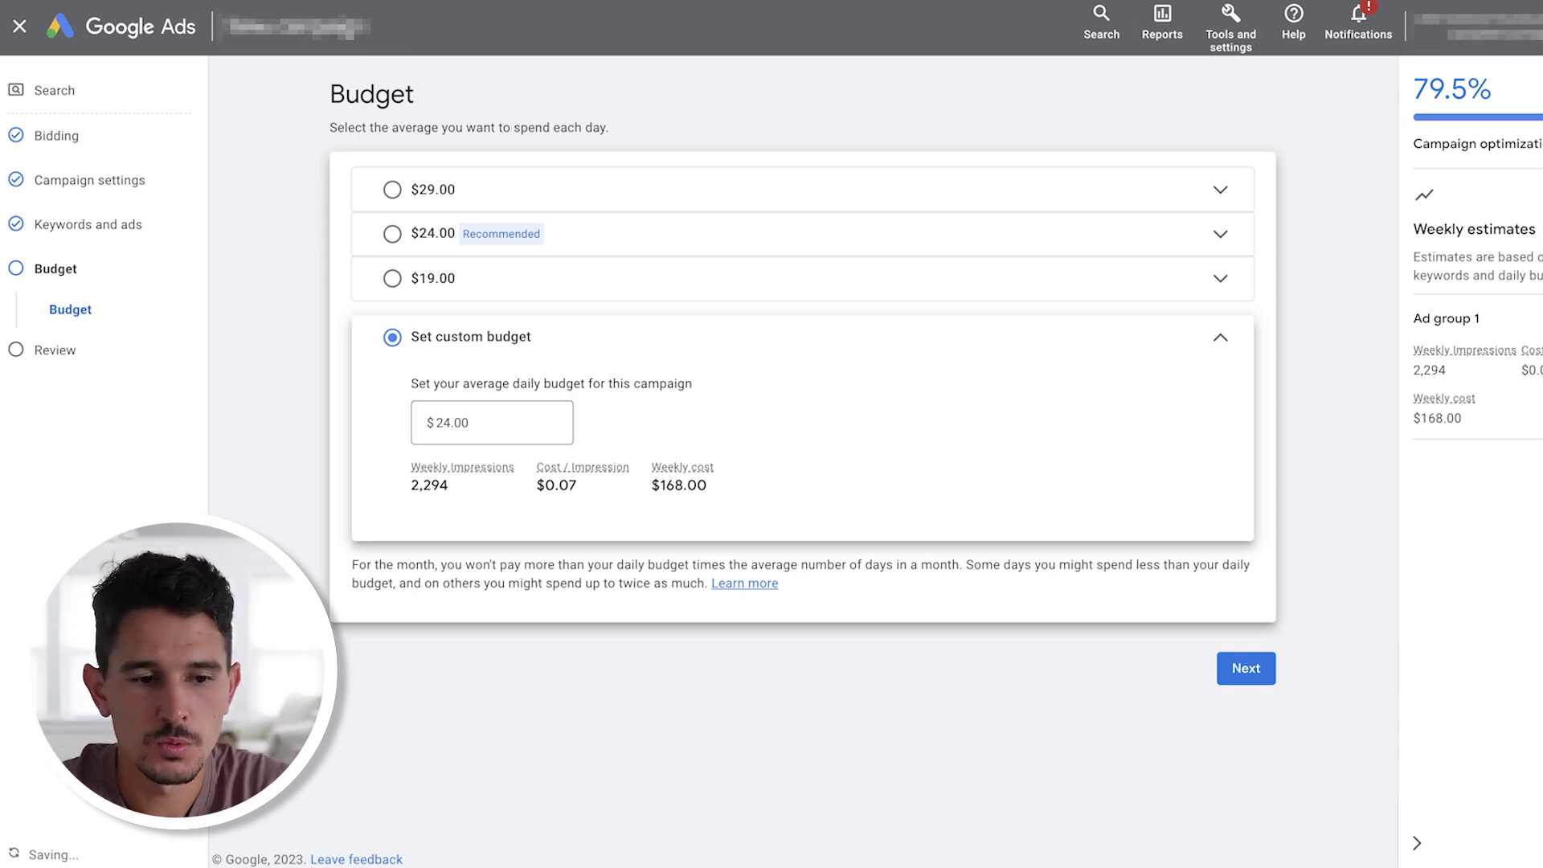
left_click(1246, 668)
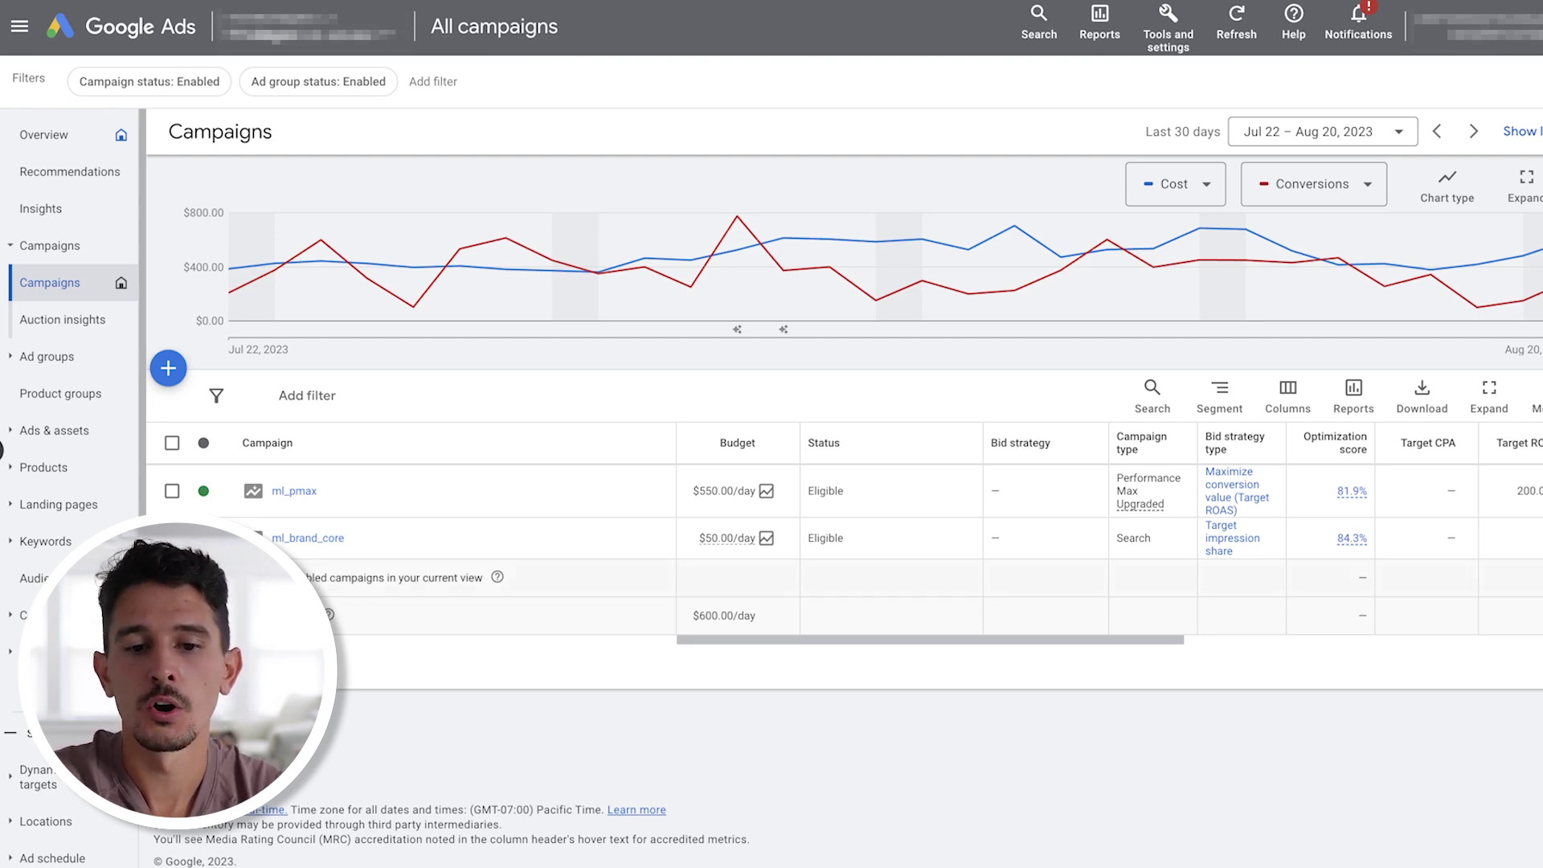
Scroll the All campaigns table right to compare ml_pmax and ml_brand_core bid strategies
scroll(1125, 538, "right", 3)
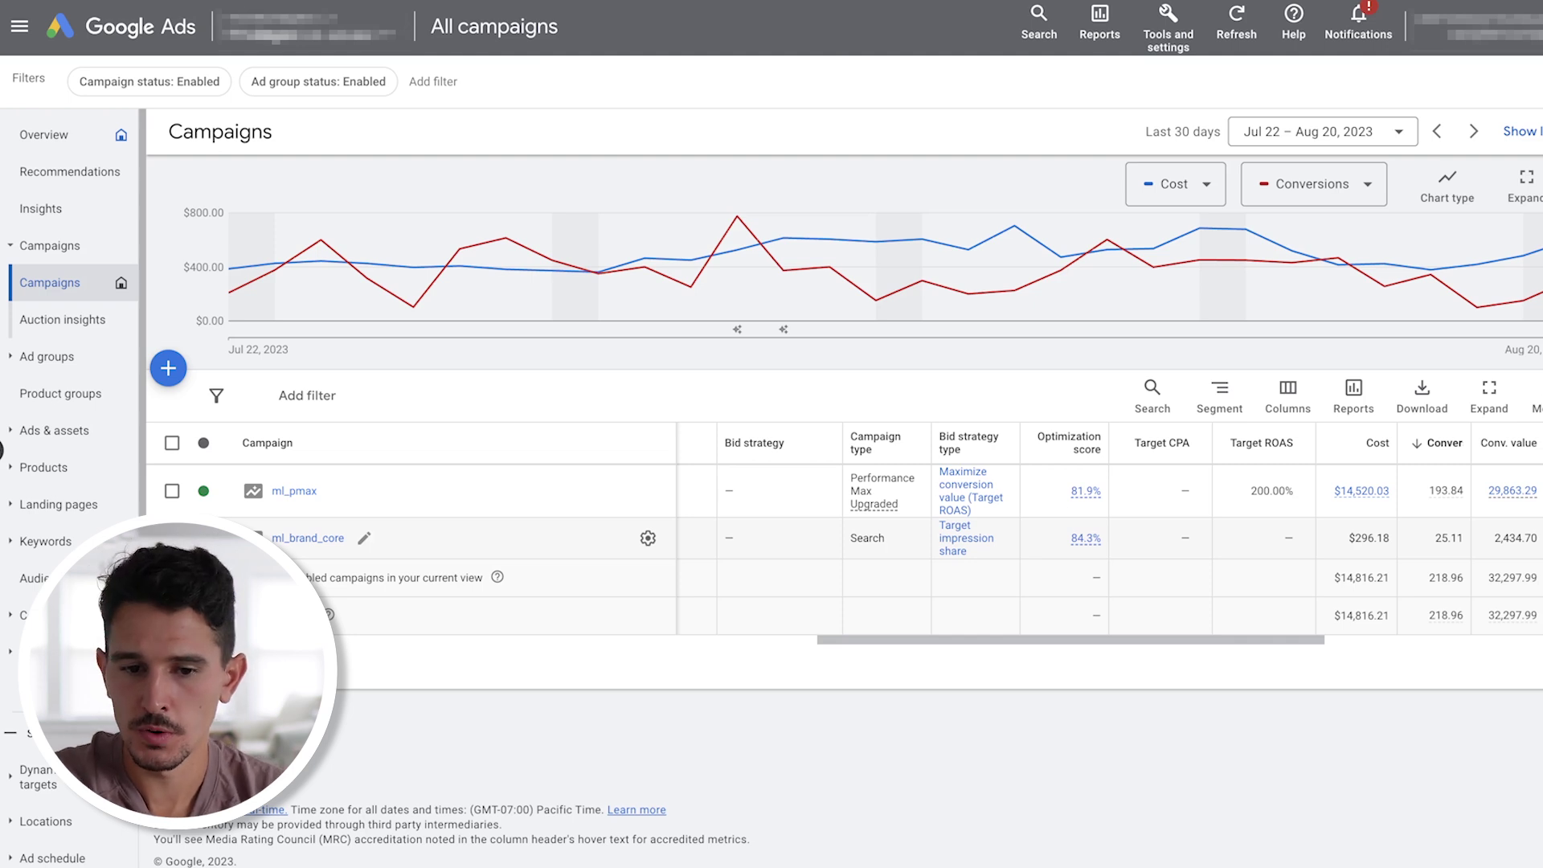
scroll(1118, 530, "right", 3)
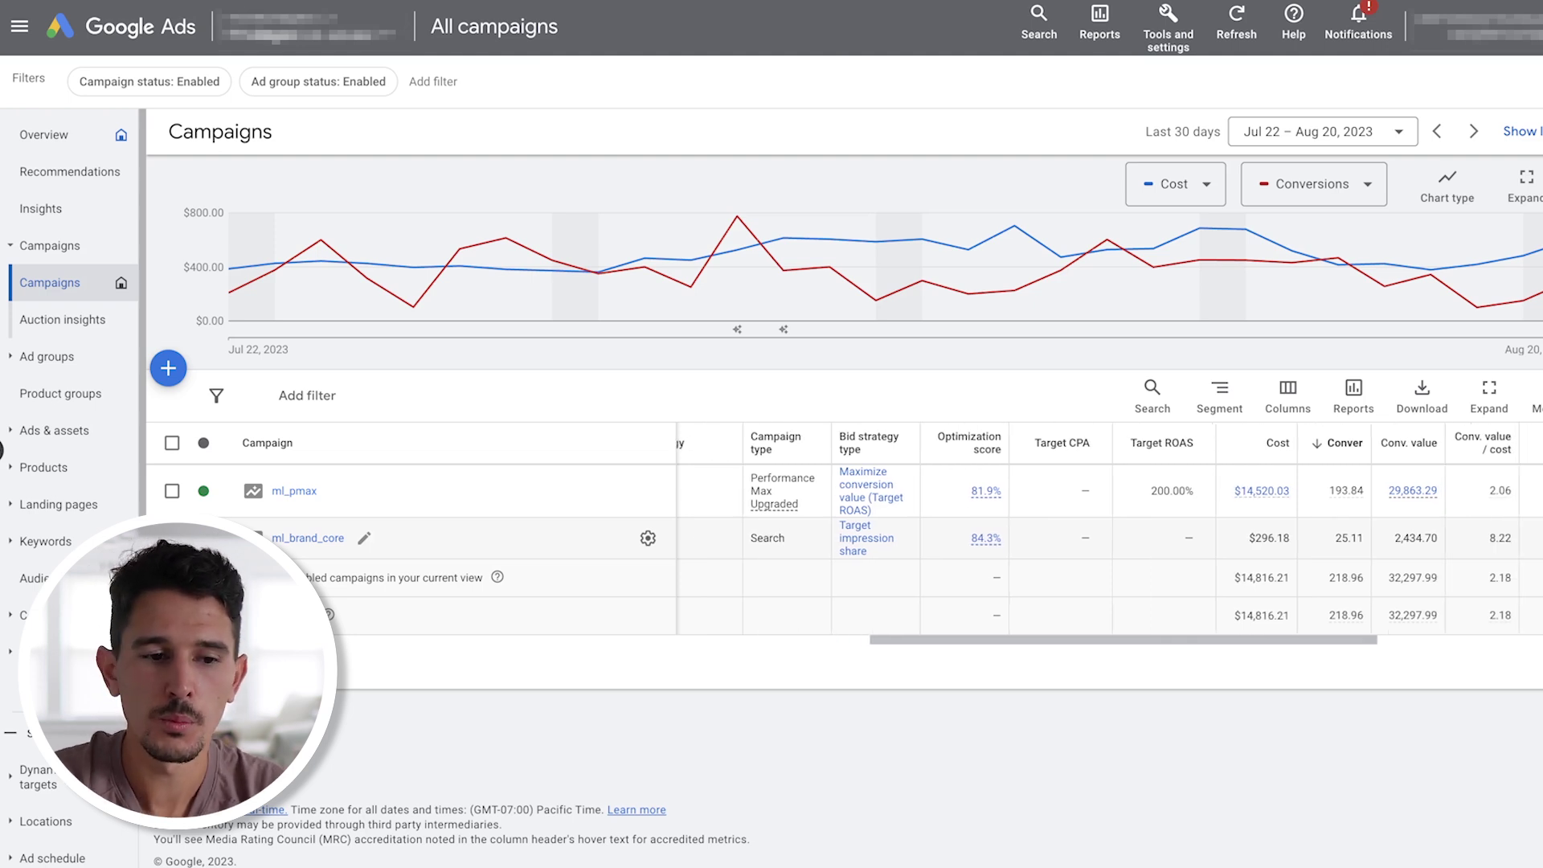